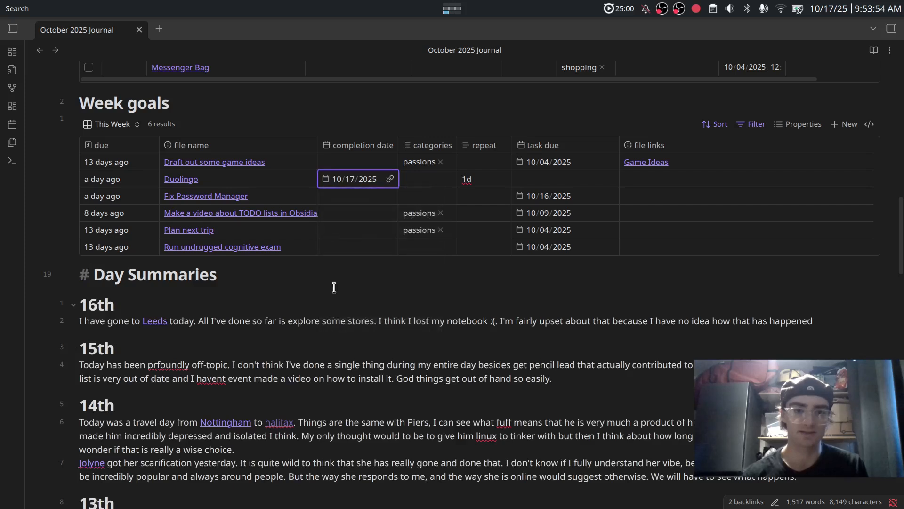
# Set Duolingo's completion date to today (10/17/2025) and switch to the Bases help page in the browser.
pyautogui.click(437, 282)
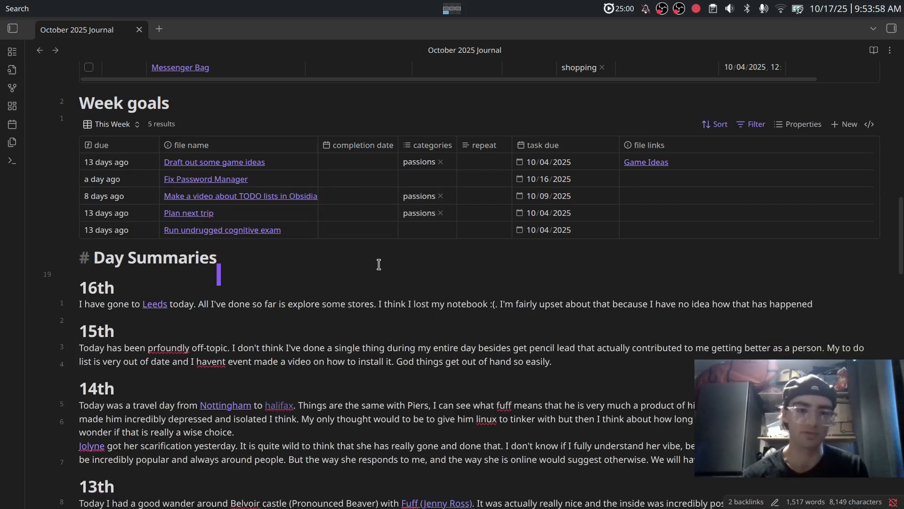
pyautogui.hotkey('alt', 'Tab')
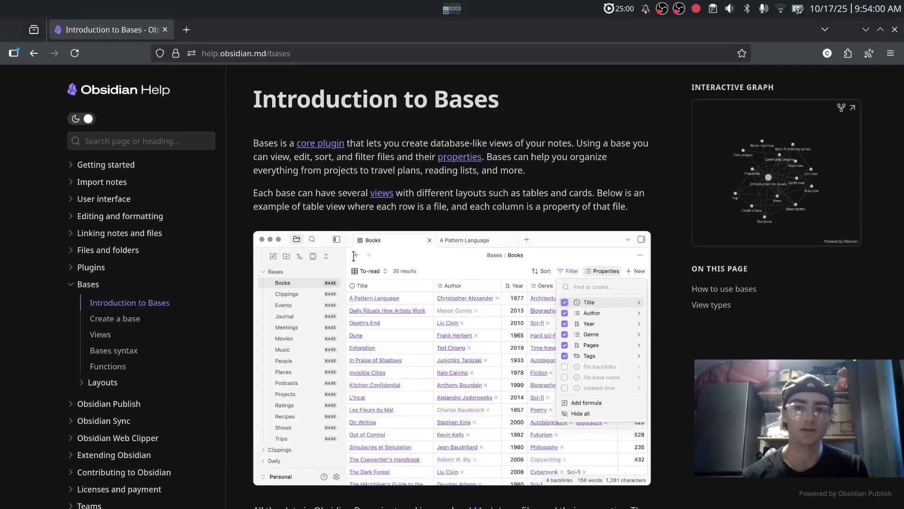
# Close the browser and launch Obsidian from KRunner with 'ob'.
pyautogui.hotkey('alt', 'F4')
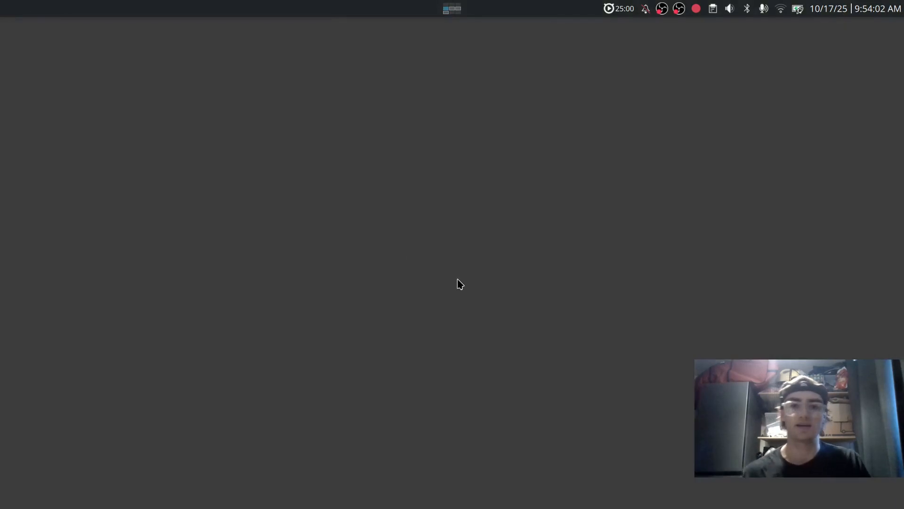
pyautogui.hotkey('alt', 'space')
pyautogui.write('ob')
pyautogui.press('Return')
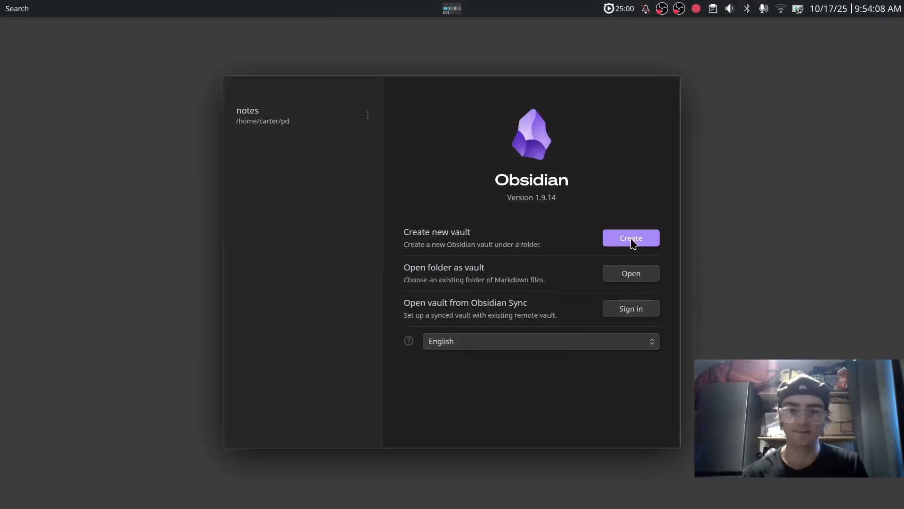
# Create a vault named 'temp' located in /home/carter/Desktop.
pyautogui.click(633, 238)
pyautogui.click(602, 274)
pyautogui.write('temp')
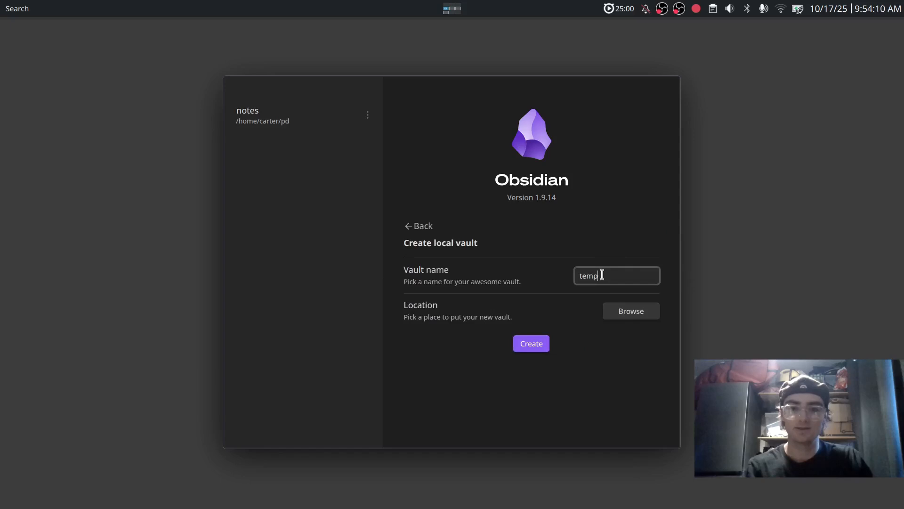
pyautogui.click(628, 310)
pyautogui.click(341, 230)
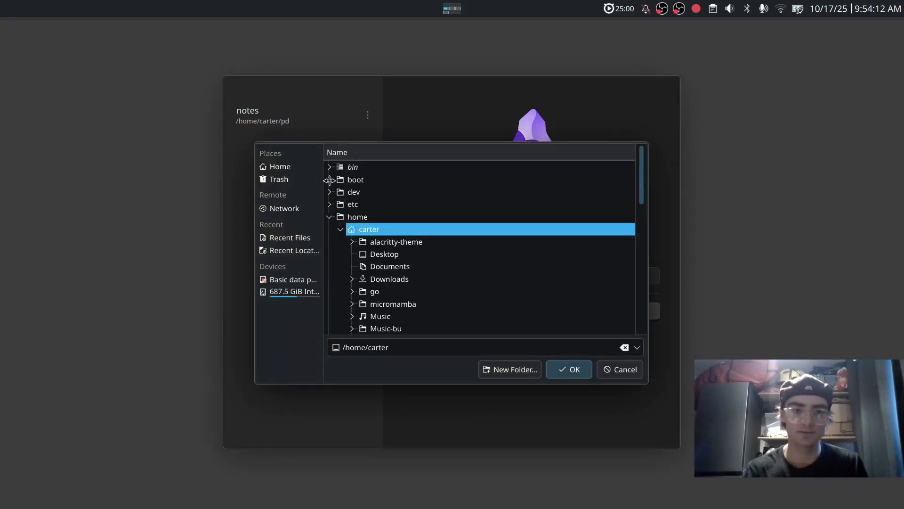
pyautogui.click(377, 254)
pyautogui.click(563, 372)
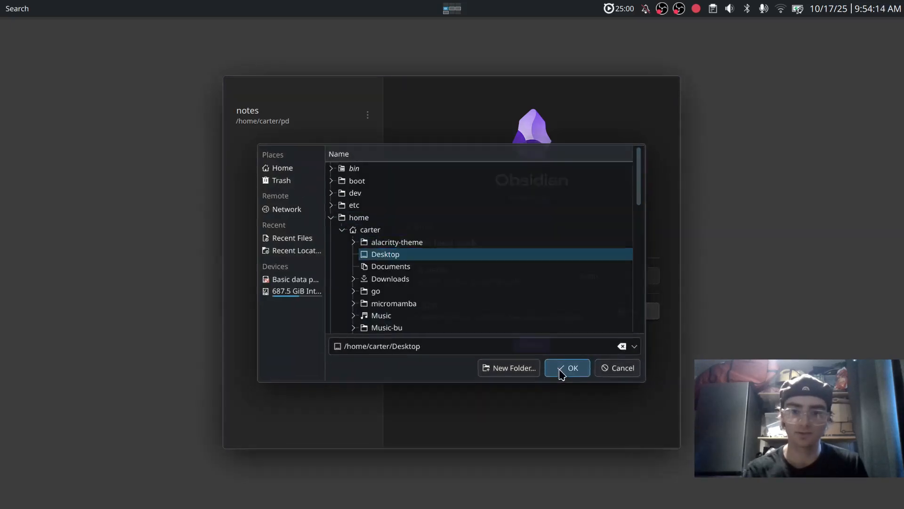
pyautogui.click(525, 349)
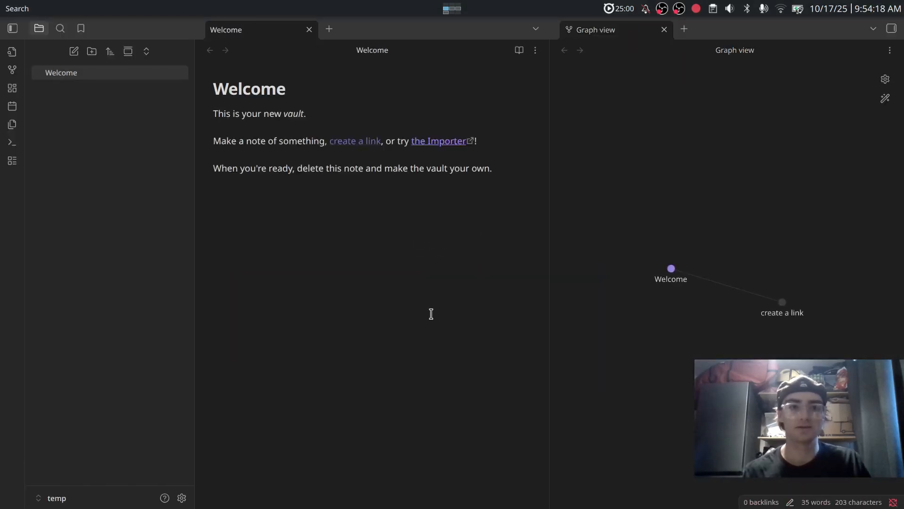
# Close the Welcome tabs, create a base titled 'Todo' via 'Bases: Create new base', and enlarge the interface.
pyautogui.hotkey('ctrl', 'w')
pyautogui.hotkey('ctrl', 'w')
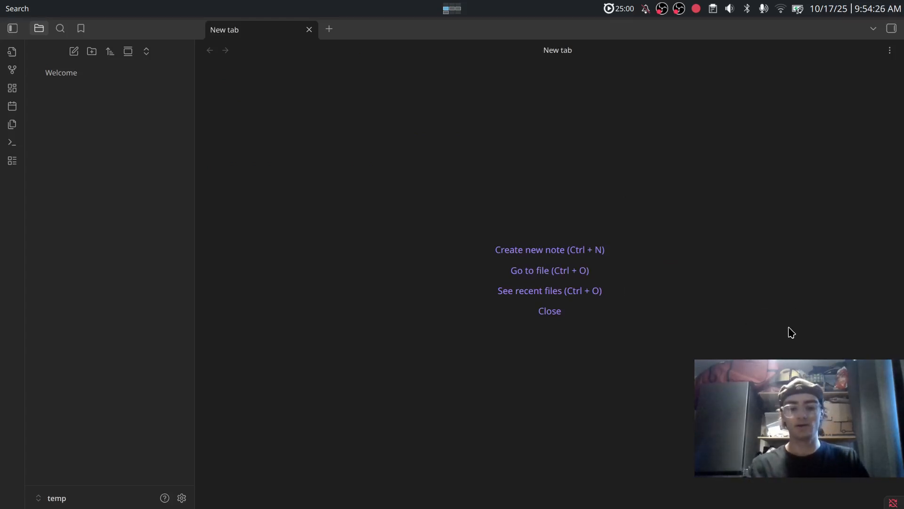
pyautogui.hotkey('ctrl', 'p')
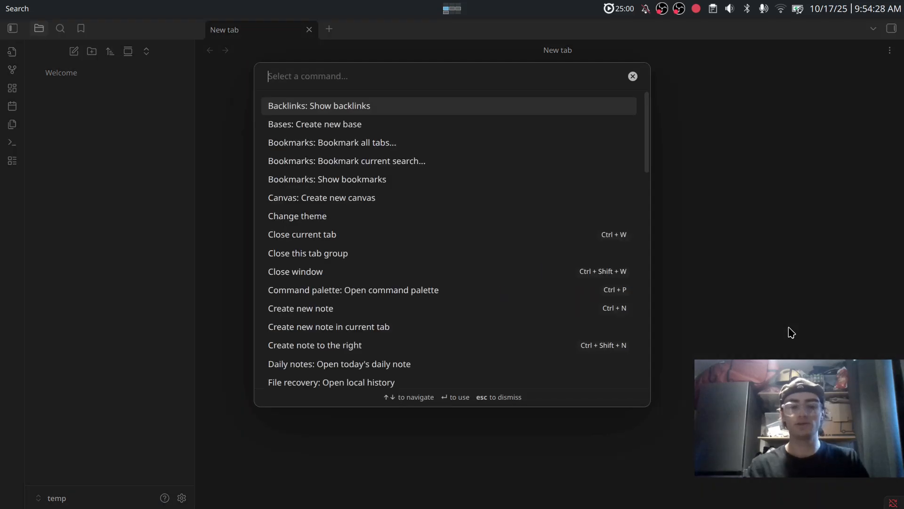
pyautogui.write('vault')
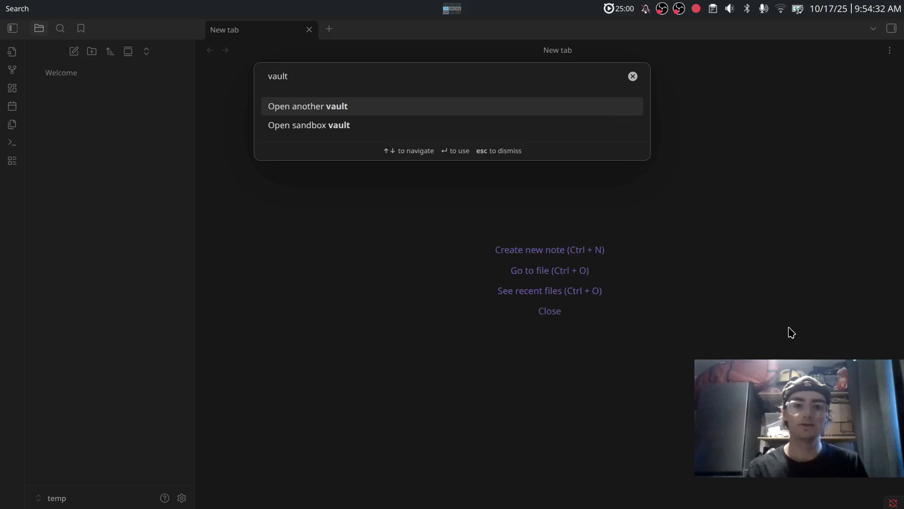
pyautogui.press('BackSpace')
pyautogui.press('BackSpace')
pyautogui.press('BackSpace')
pyautogui.press('BackSpace')
pyautogui.press('BackSpace')
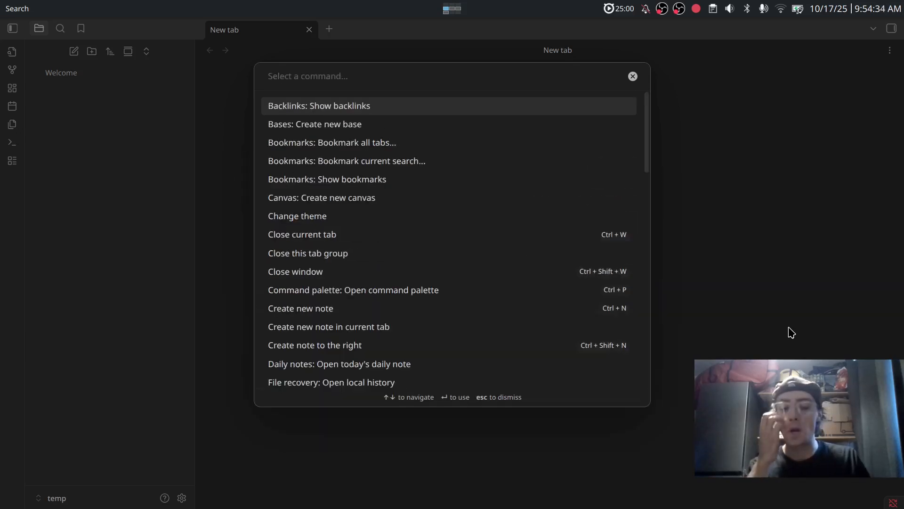
pyautogui.write('base')
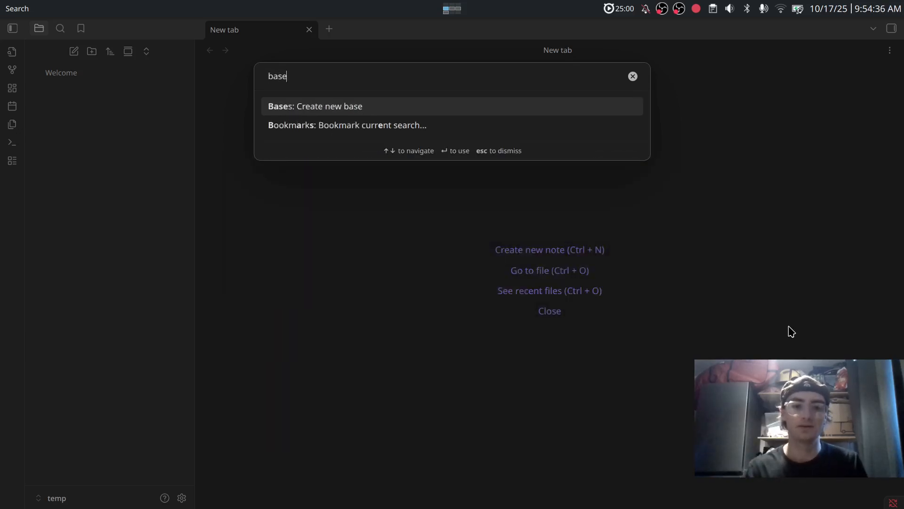
pyautogui.press('Return')
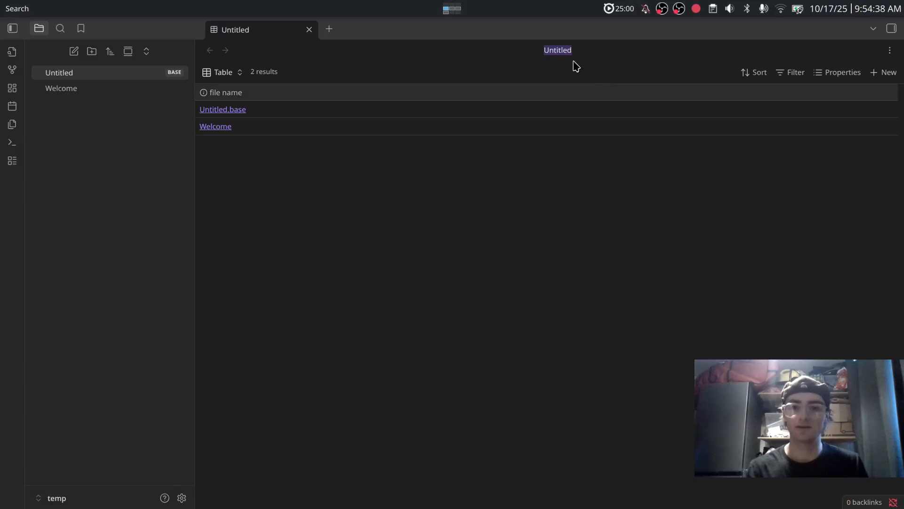
pyautogui.write('Todo')
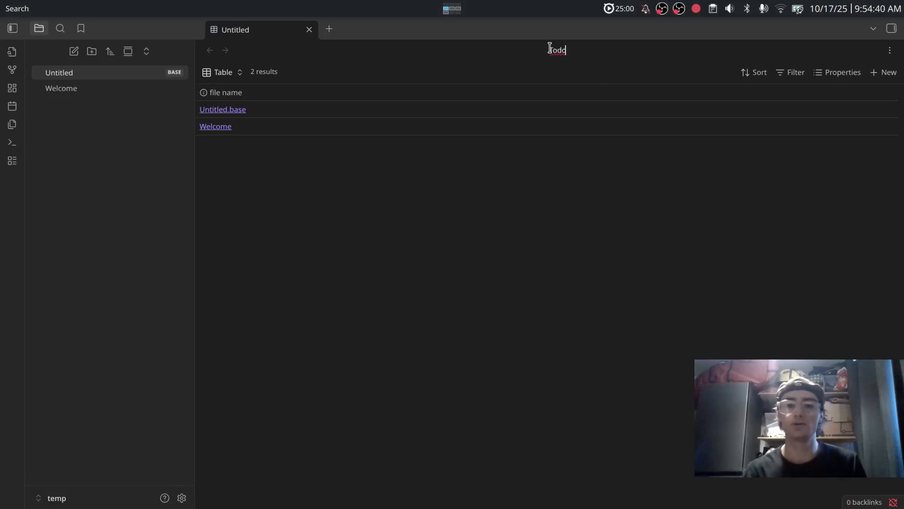
pyautogui.hotkey('ctrl', '=')
pyautogui.hotkey('ctrl', '=')
pyautogui.hotkey('ctrl', '=')
pyautogui.hotkey('ctrl', '=')
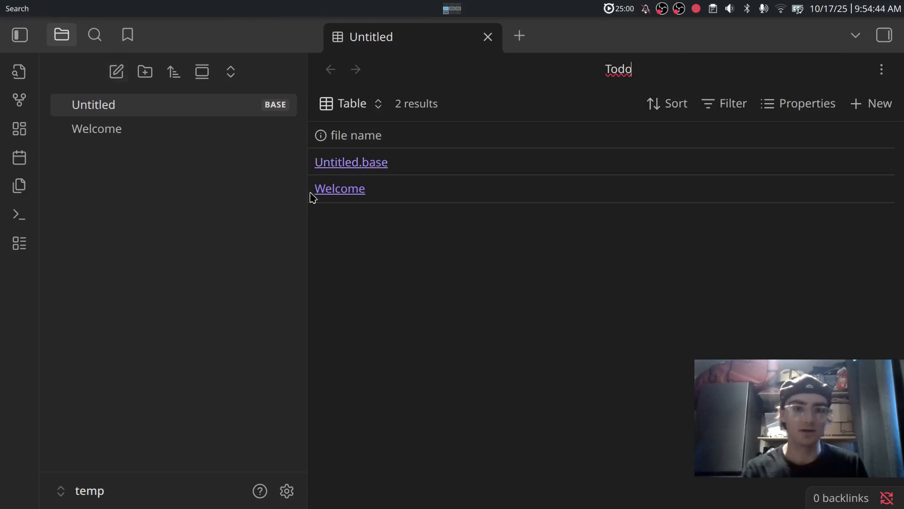
# Widen the table area and create a 'tasks' folder in the vault.
pyautogui.moveTo(305, 200); pyautogui.dragTo(237, 202)
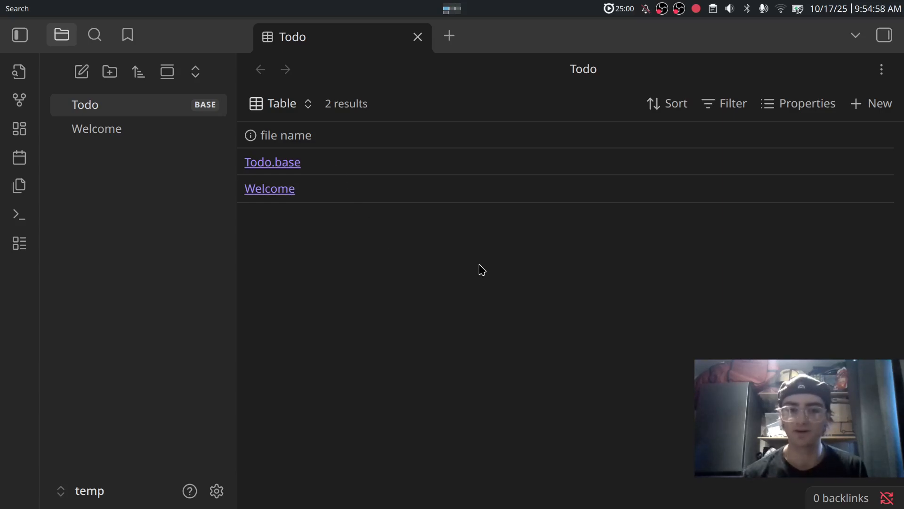
pyautogui.click(726, 111)
pyautogui.click(487, 134)
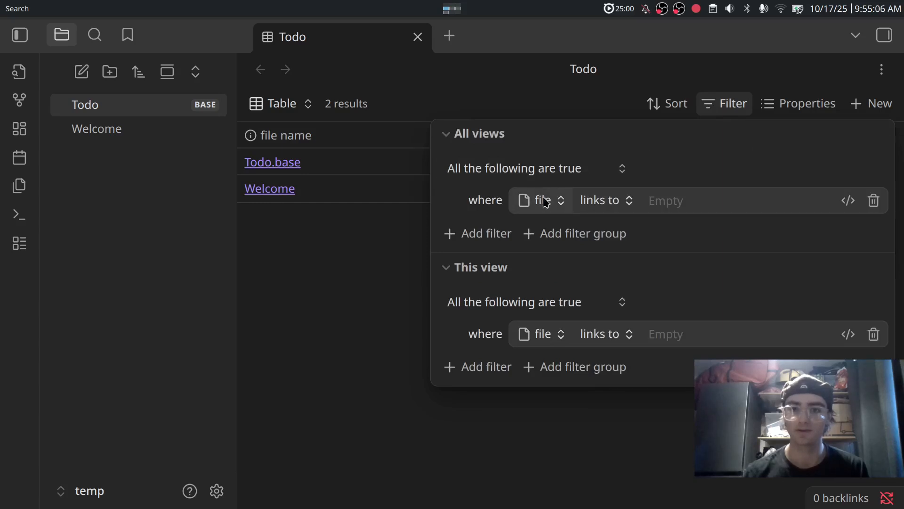
pyautogui.click(110, 71)
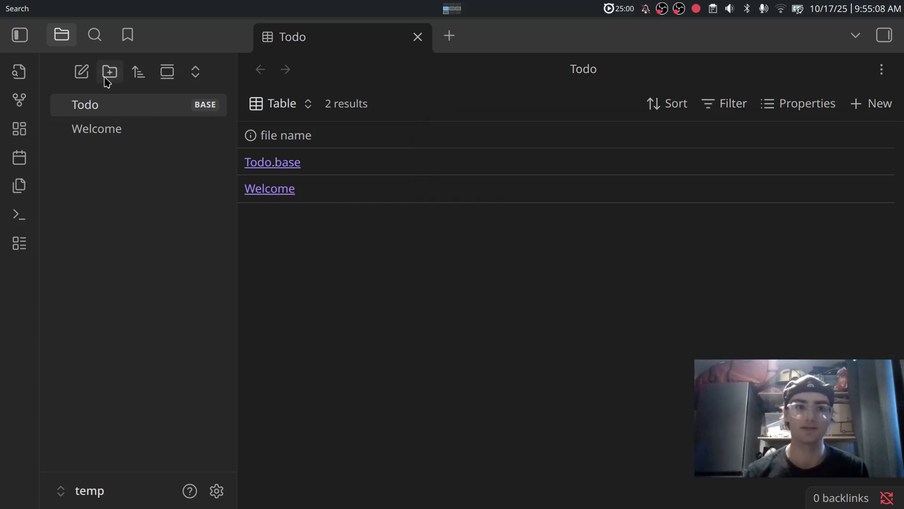
pyautogui.write('tasks')
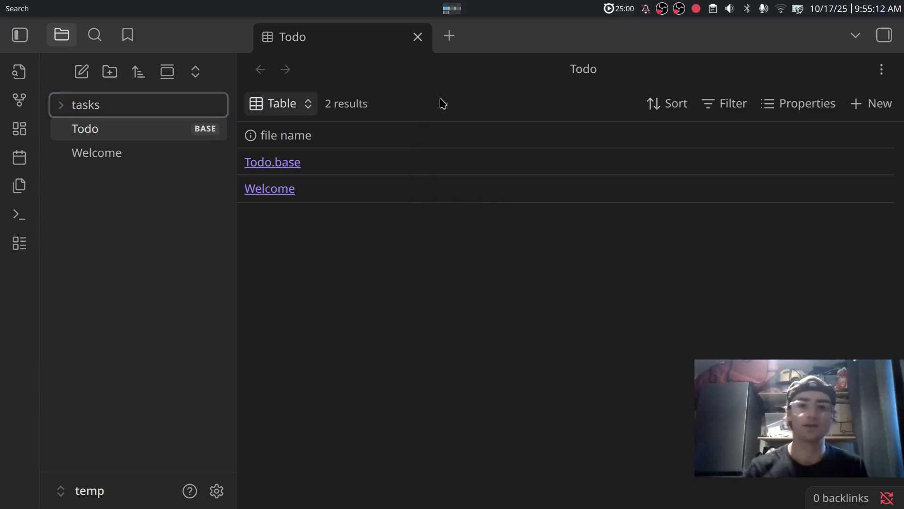
pyautogui.press('Return')
# Filter all views of the base to 'folder is tasks'.
pyautogui.click(744, 106)
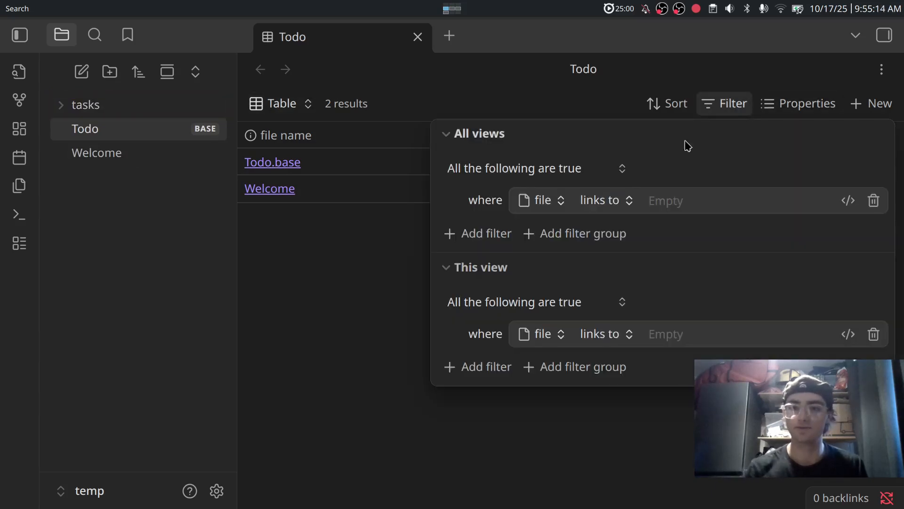
pyautogui.click(535, 200)
pyautogui.write('fol')
pyautogui.press('Return')
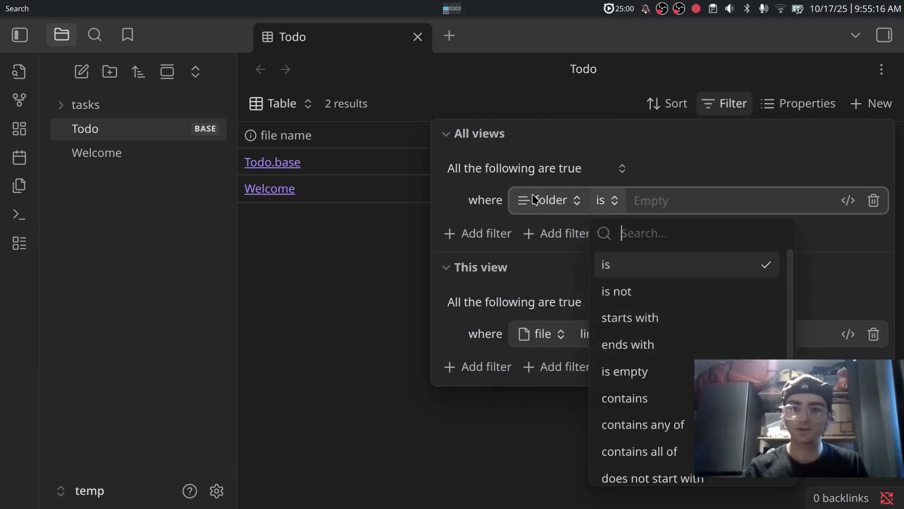
pyautogui.press('Return')
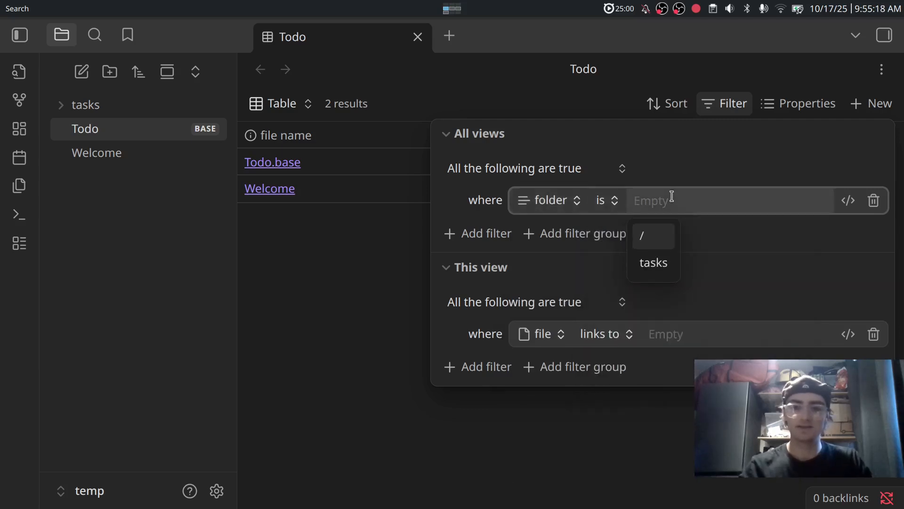
pyautogui.press('Down')
pyautogui.press('Return')
pyautogui.click(413, 224)
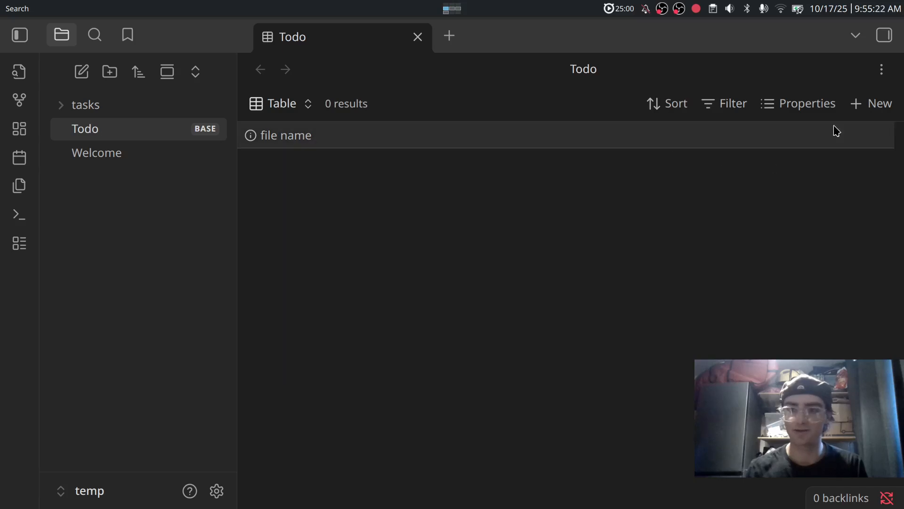
# Add a note titled 'Test' from the base, confirm it sits in tasks, and hide the sidebar.
pyautogui.click(858, 103)
pyautogui.write('Test')
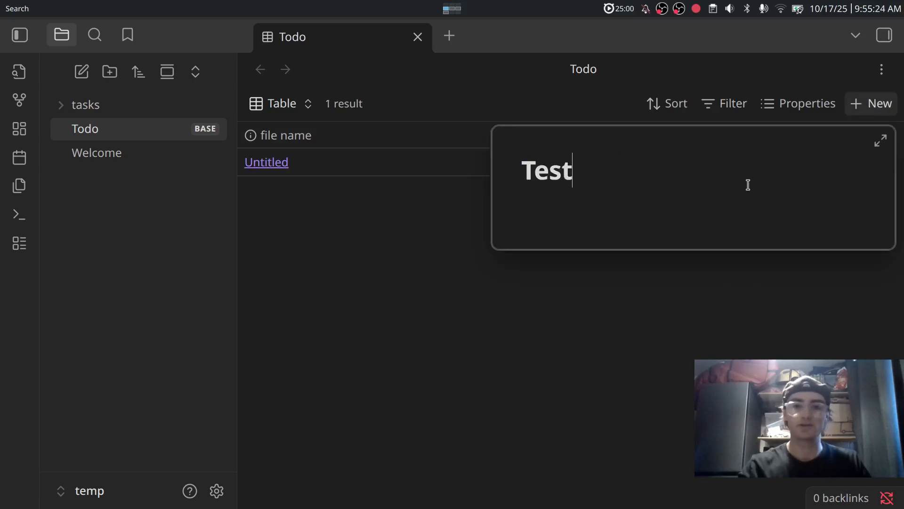
pyautogui.click(765, 333)
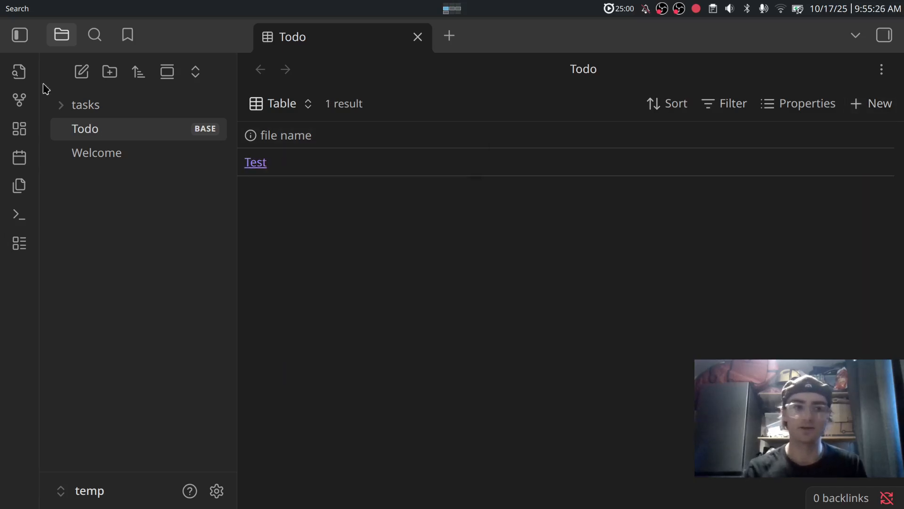
pyautogui.click(75, 105)
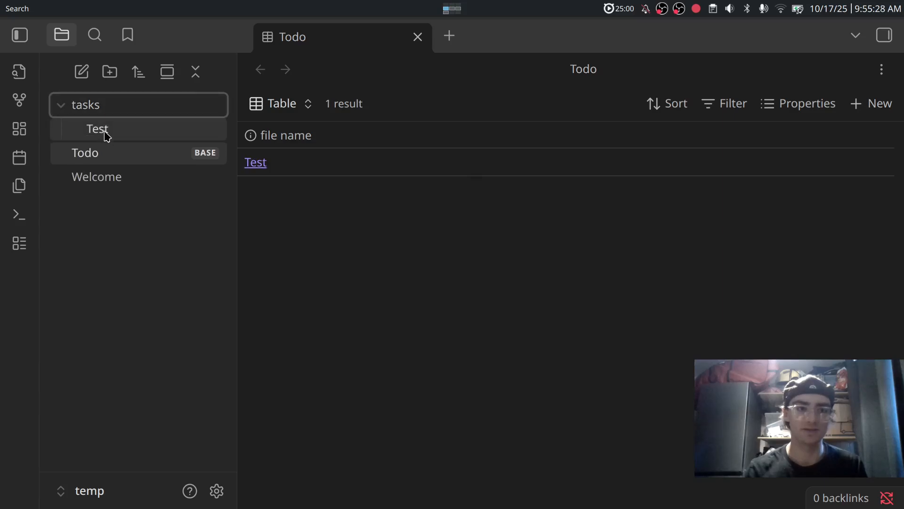
pyautogui.click(20, 35)
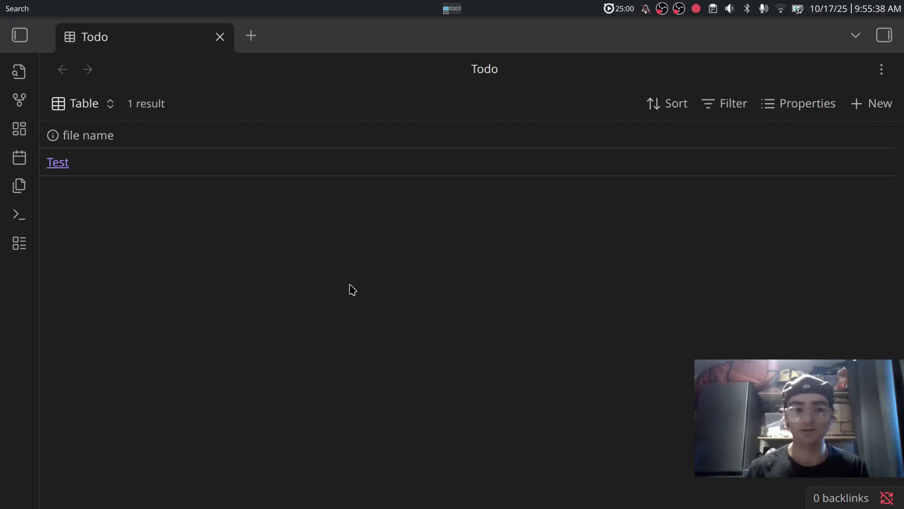
# Add a 'due' column and set its property type to Date.
pyautogui.click(806, 111)
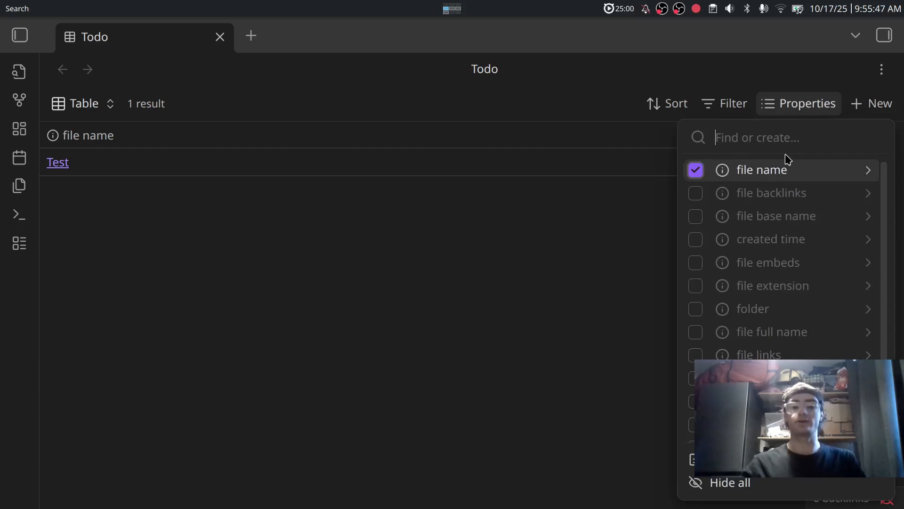
pyautogui.write('due')
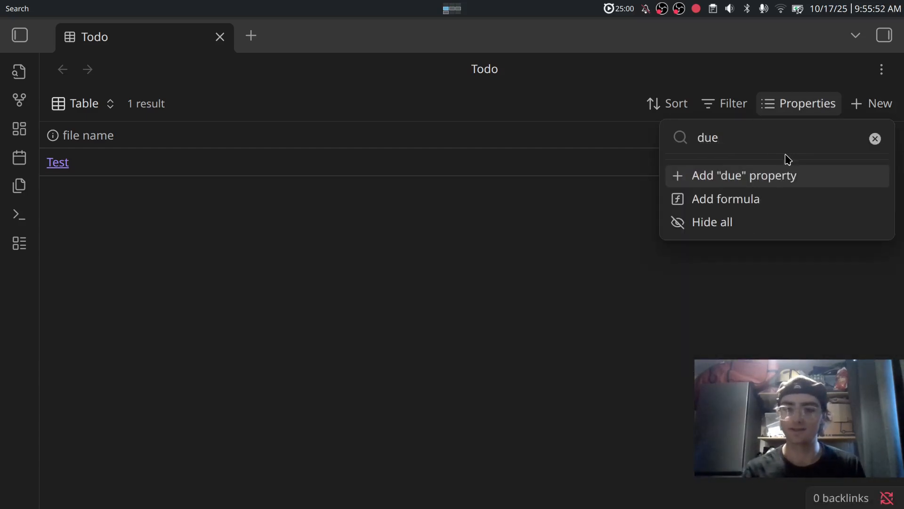
pyautogui.press('Return')
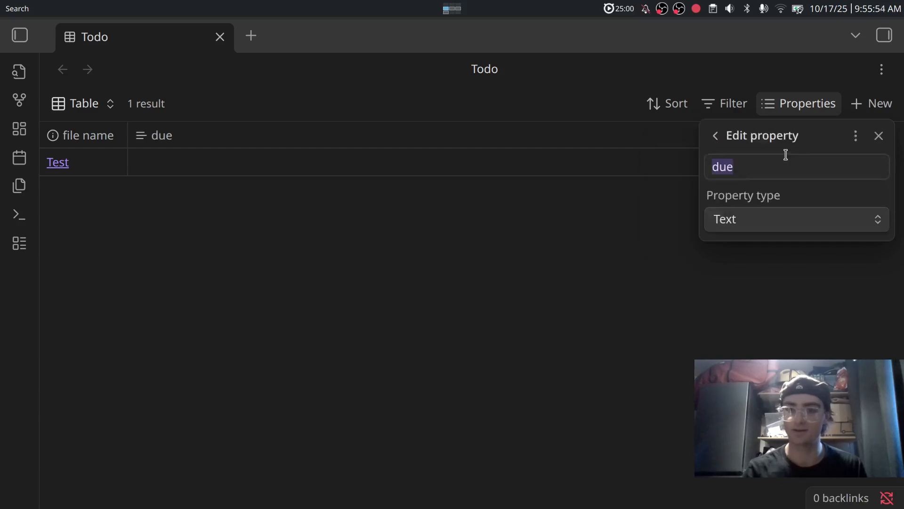
pyautogui.click(758, 218)
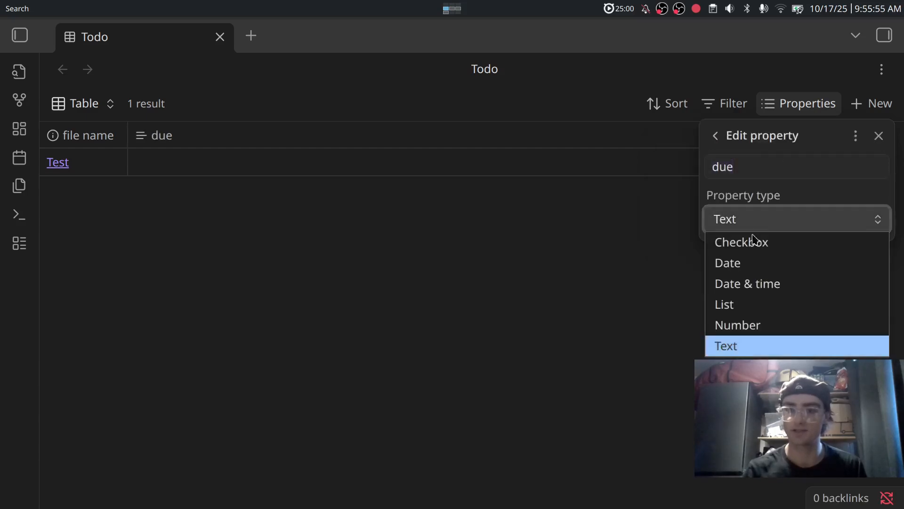
pyautogui.click(745, 264)
pyautogui.click(707, 268)
# Add a 'completed' property with type Date.
pyautogui.click(809, 106)
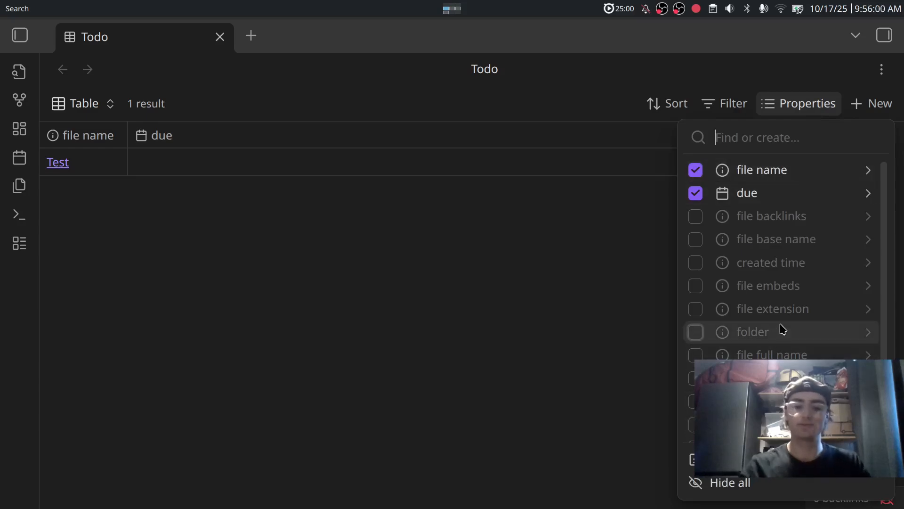
pyautogui.write('completed')
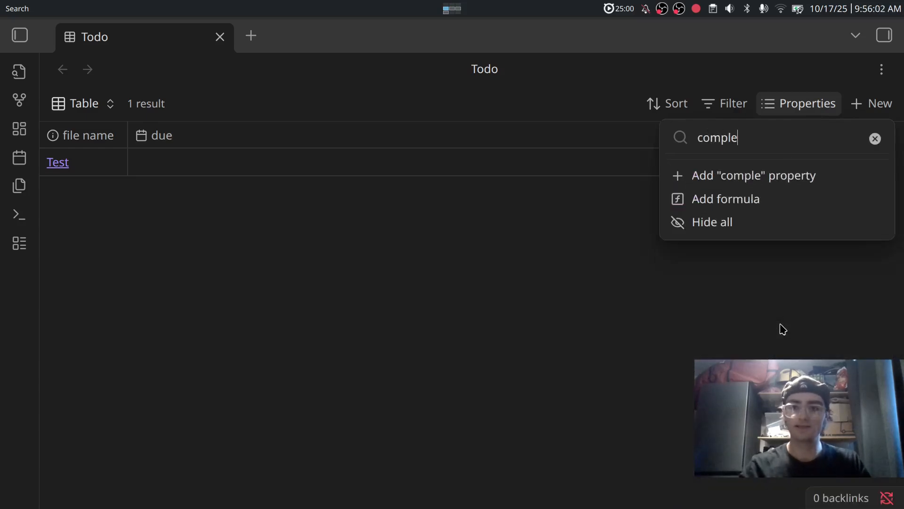
pyautogui.click(748, 184)
pyautogui.click(747, 221)
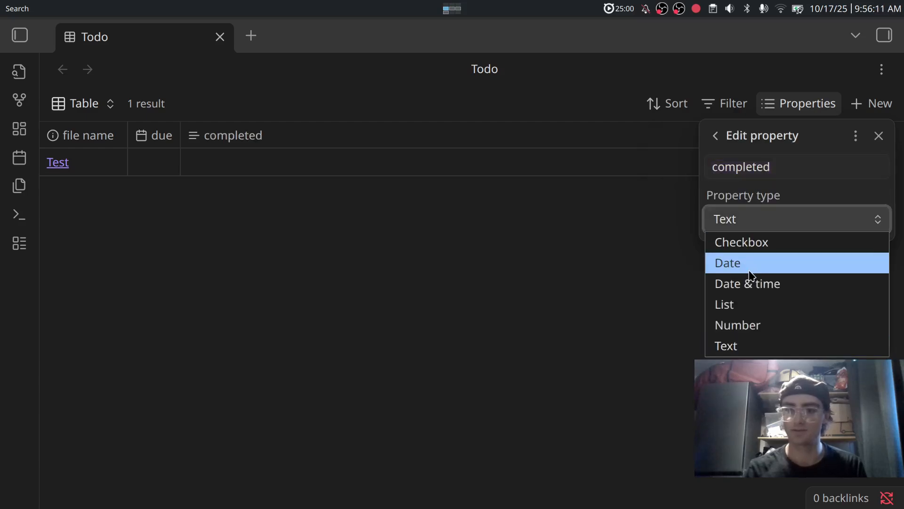
pyautogui.click(766, 268)
pyautogui.click(713, 275)
# Add a 'repeat' property, keeping it as text.
pyautogui.click(799, 104)
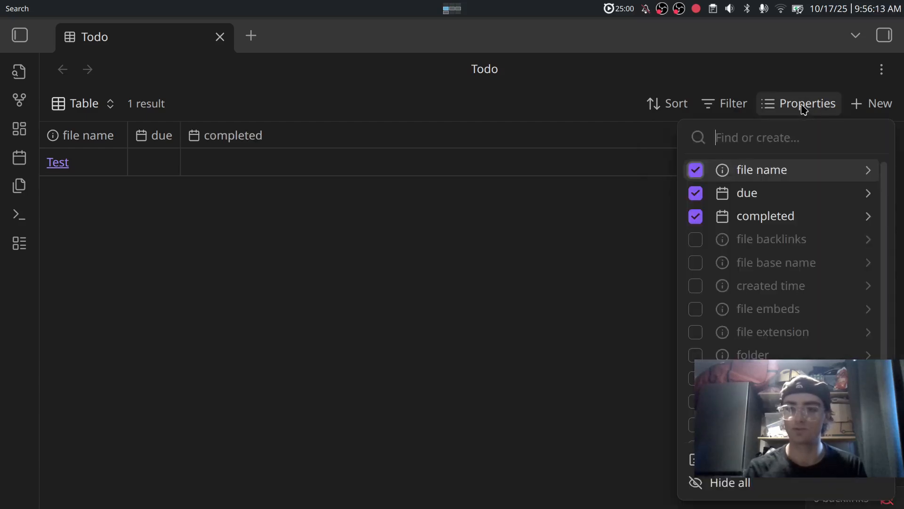
pyautogui.write('repeat')
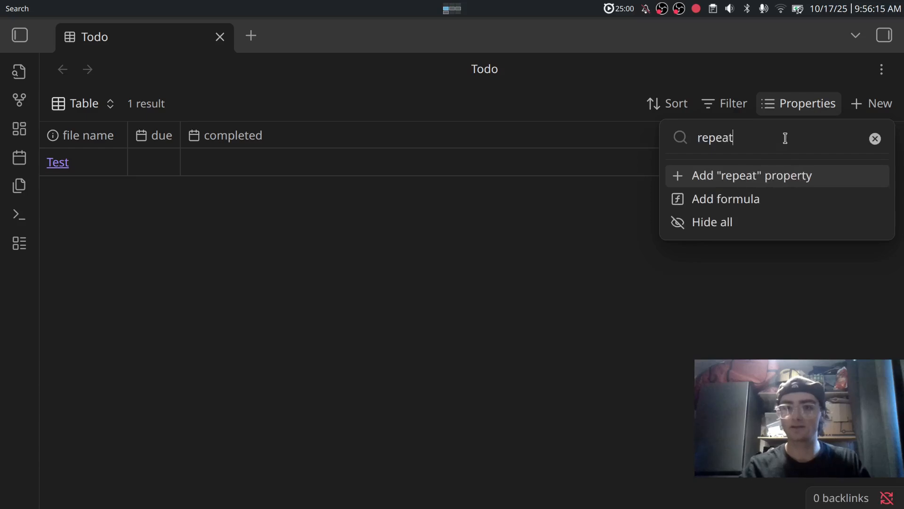
pyautogui.click(744, 177)
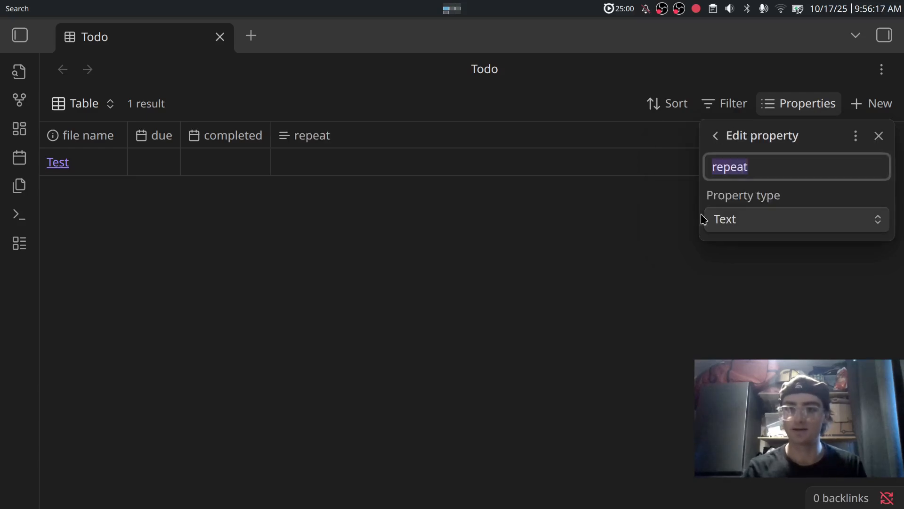
pyautogui.click(648, 259)
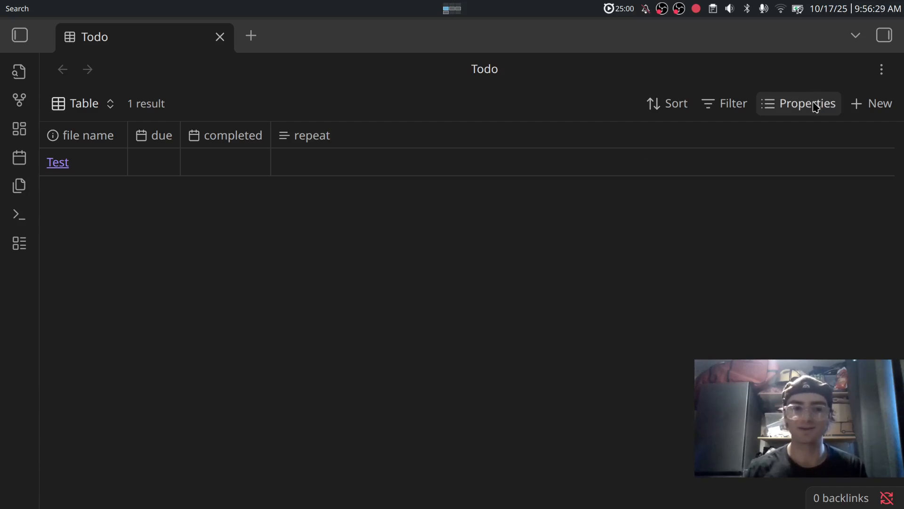
# Add a formula column named 'complete' and begin its formula with '!'.
pyautogui.click(816, 107)
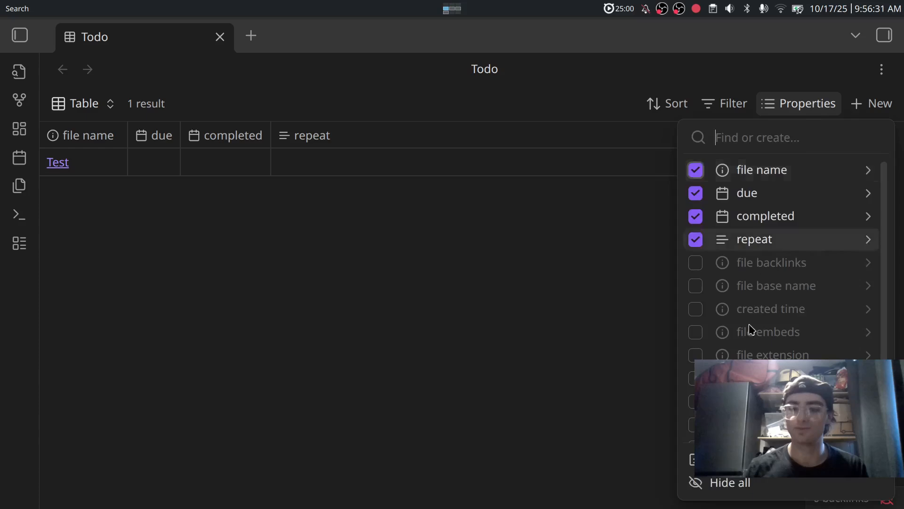
pyautogui.click(744, 459)
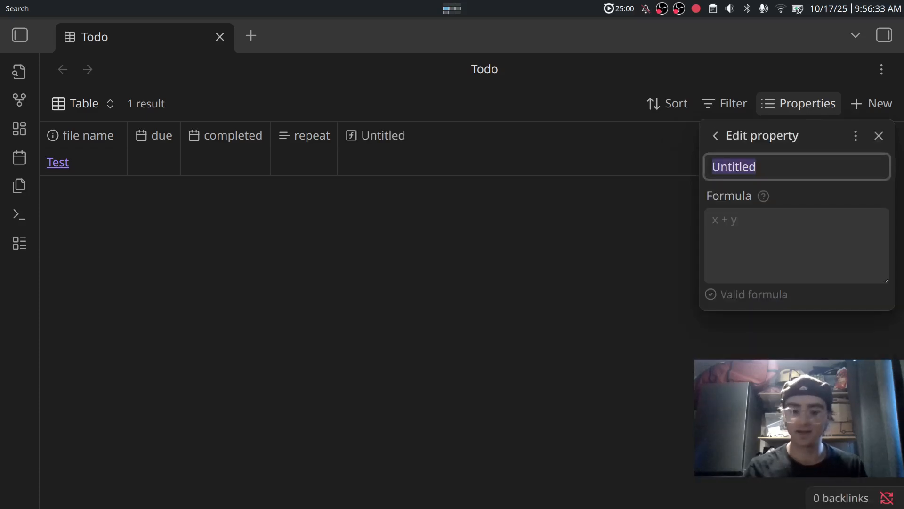
pyautogui.write('complete')
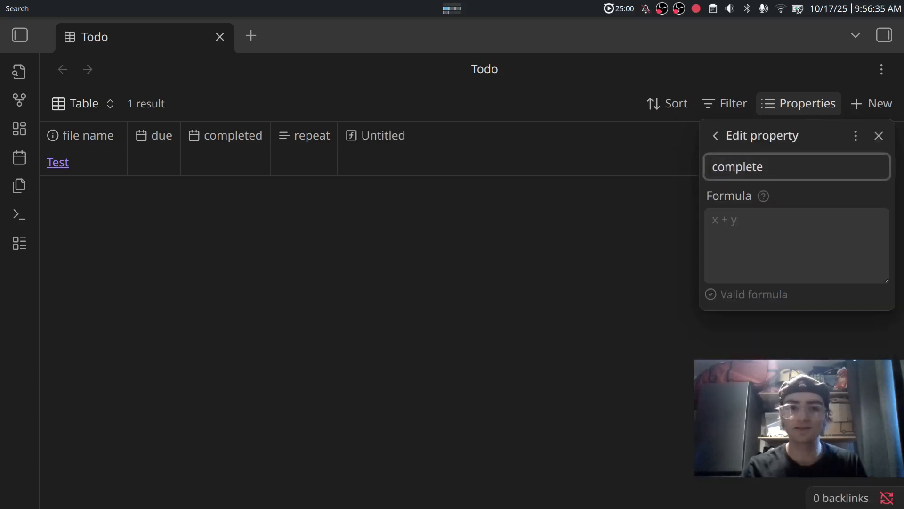
pyautogui.press('Return')
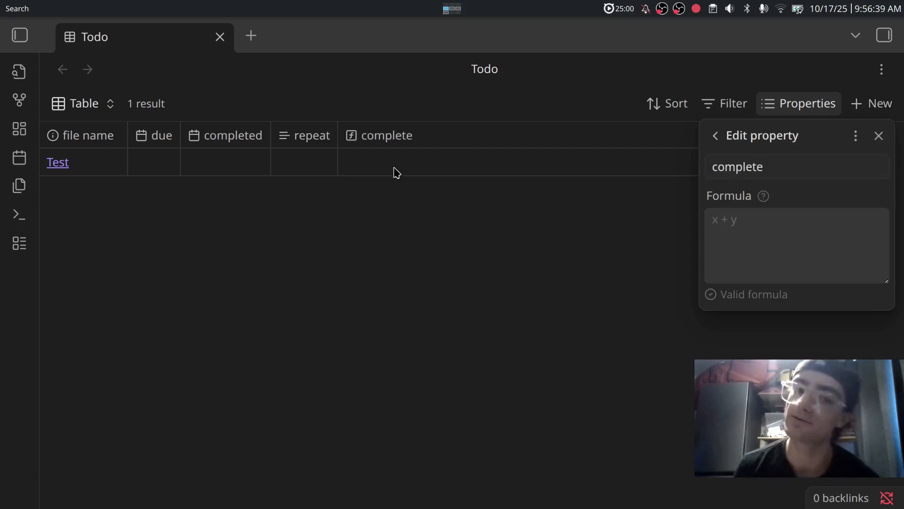
pyautogui.click(764, 215)
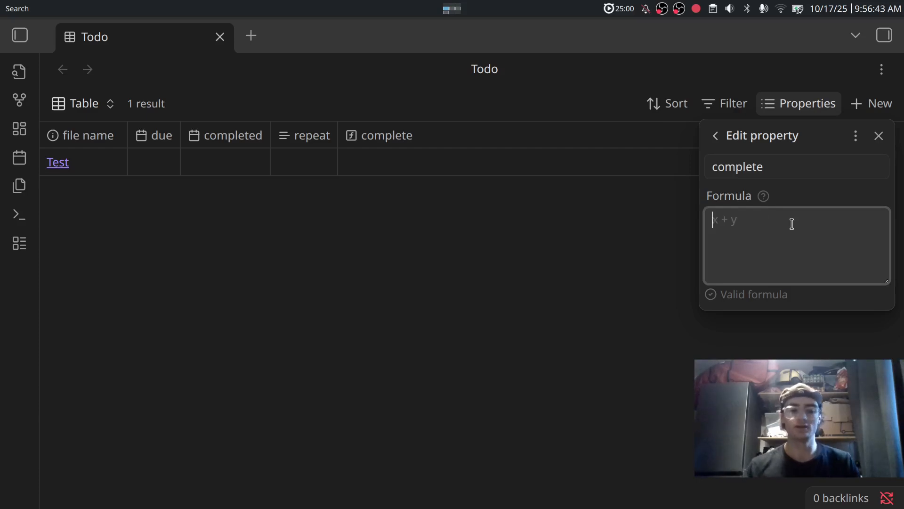
pyautogui.write('!c')
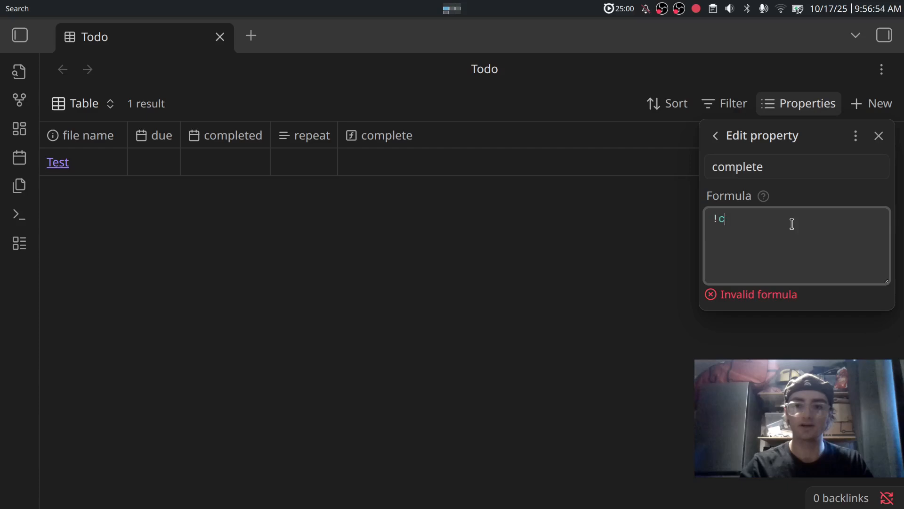
# Write '!completed.isEmpty() &&' in the formula, replacing a mistaken '||'.
pyautogui.write('omple')
pyautogui.press('Down')
pyautogui.press('Return')
pyautogui.write('.is')
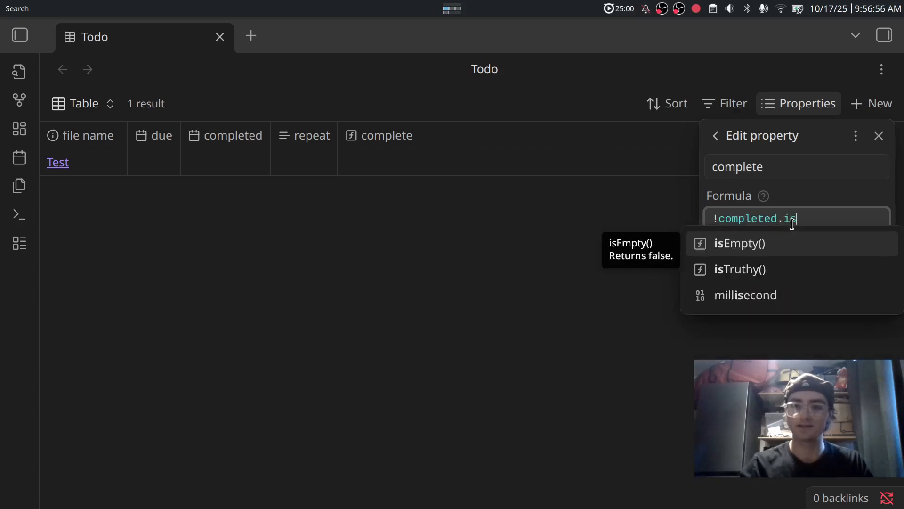
pyautogui.press('Return')
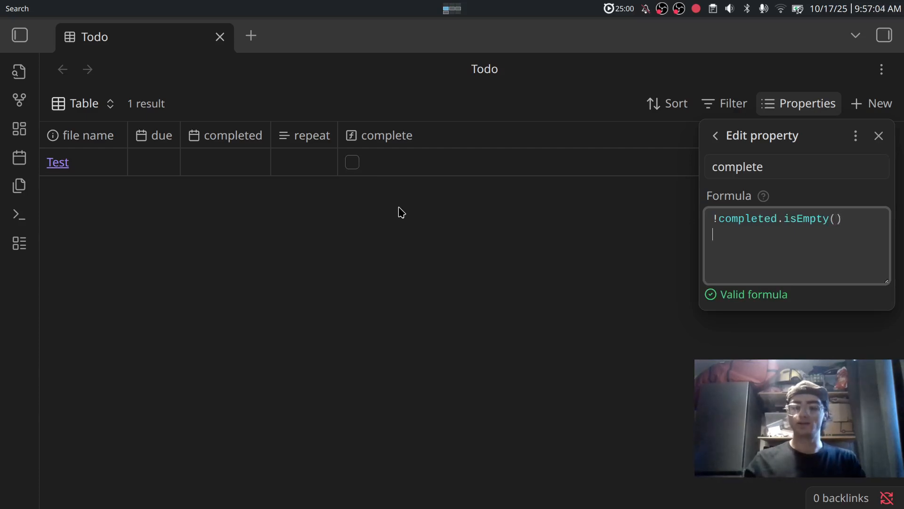
pyautogui.write('||')
pyautogui.press('Escape')
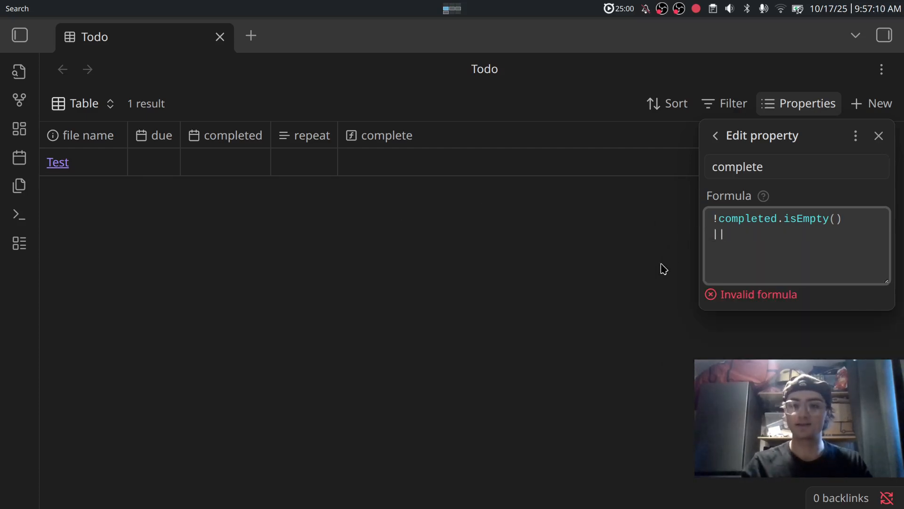
pyautogui.press('BackSpace')
pyautogui.press('BackSpace')
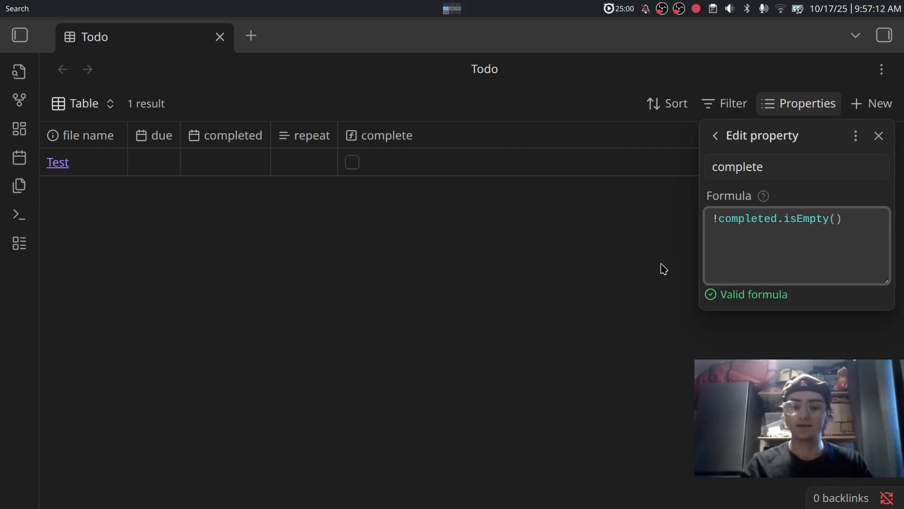
pyautogui.write('&&')
pyautogui.press('Escape')
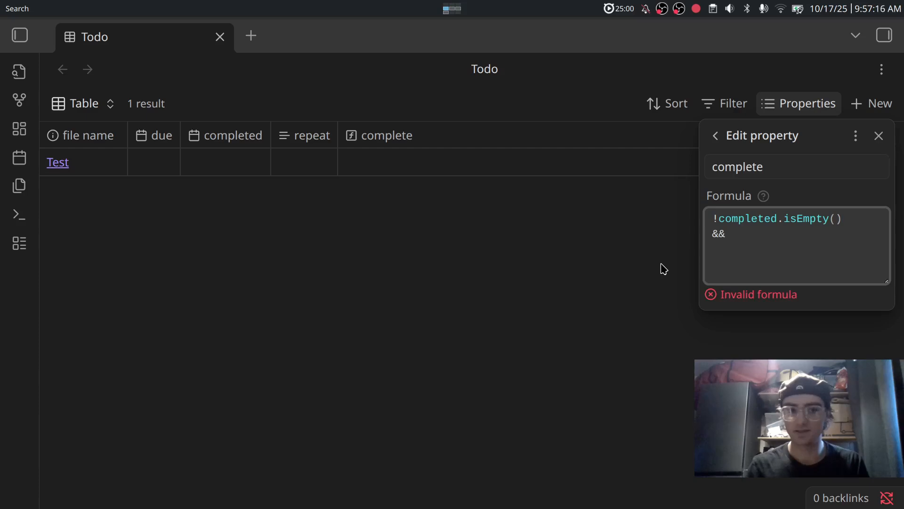
# Add nested ( ( ) ) brackets on separate indented lines after the &&.
pyautogui.write('(')
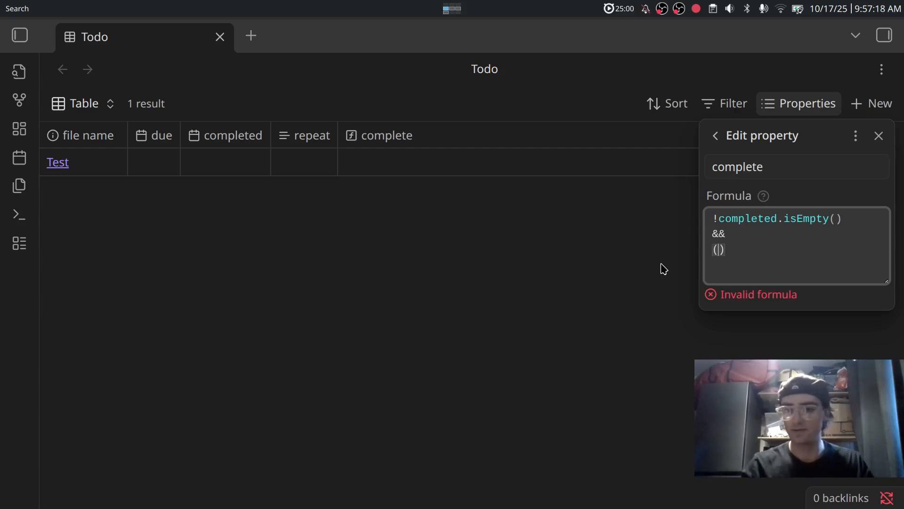
pyautogui.press('Return')
pyautogui.press('Return')
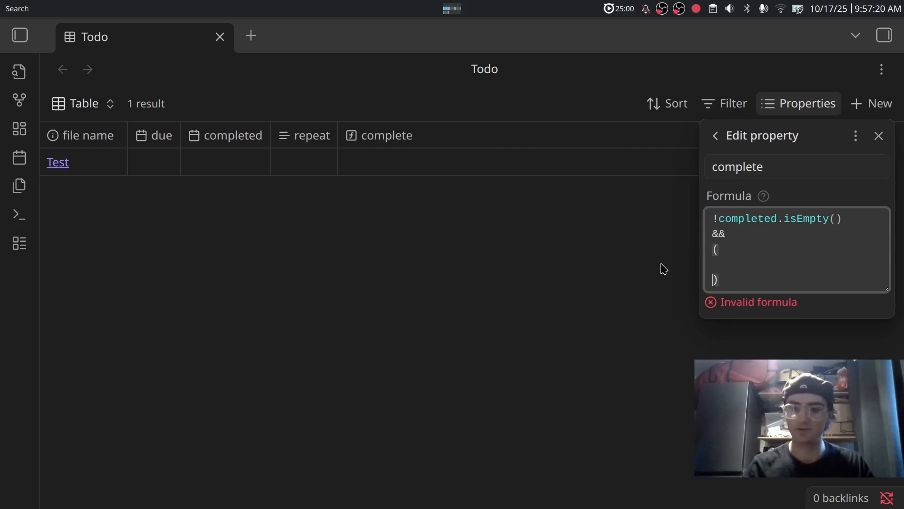
pyautogui.press('Up')
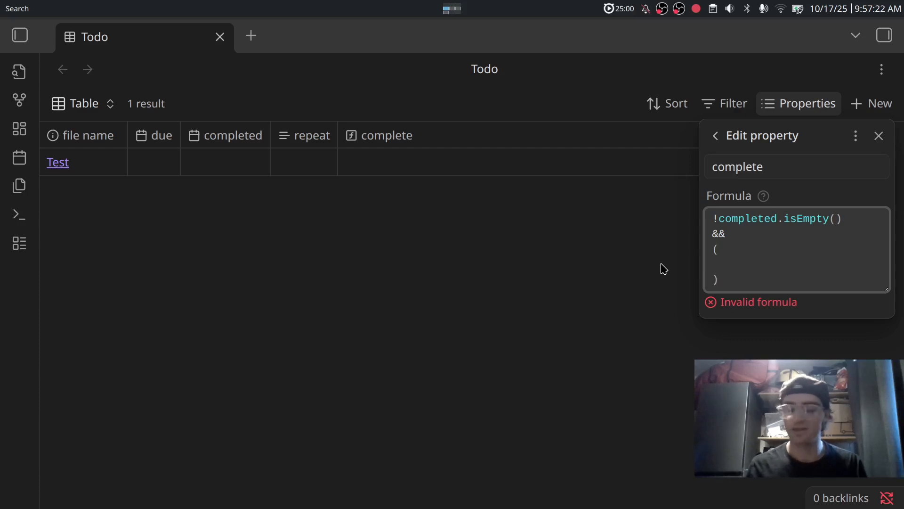
pyautogui.write('(')
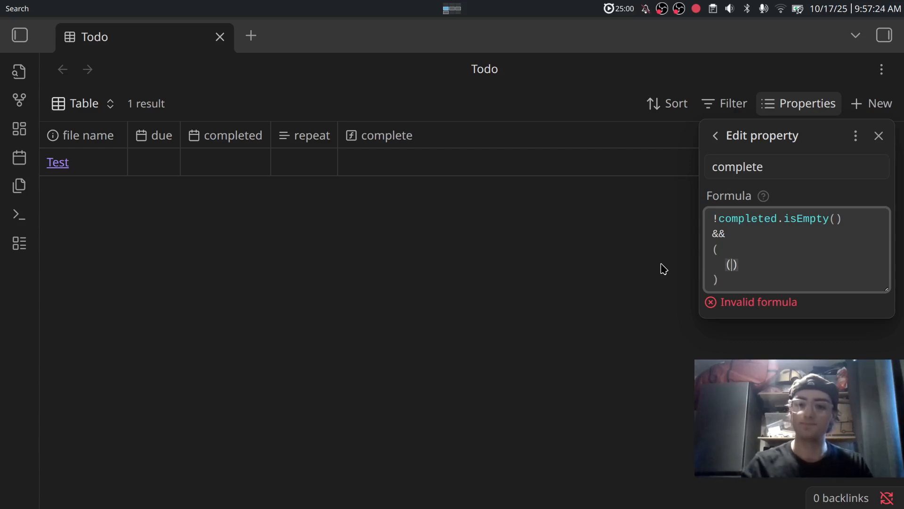
pyautogui.press('Return')
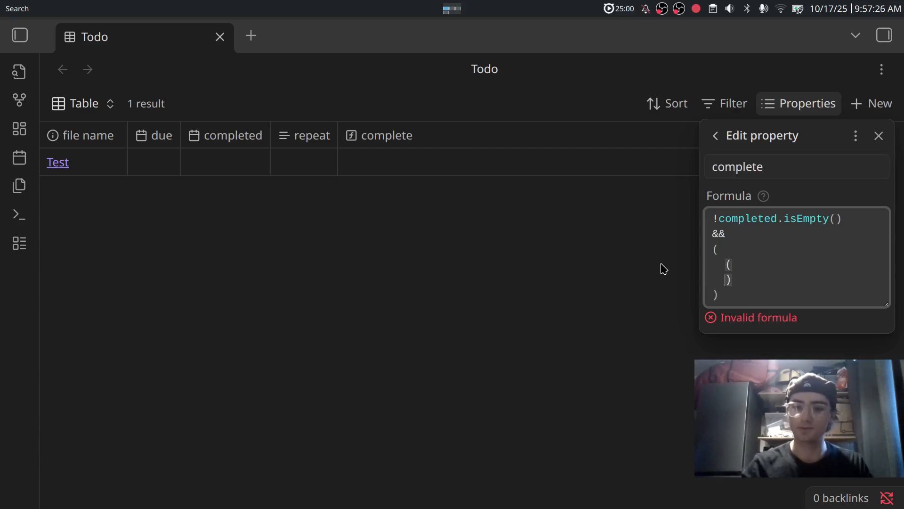
pyautogui.press('Return')
pyautogui.press('Up')
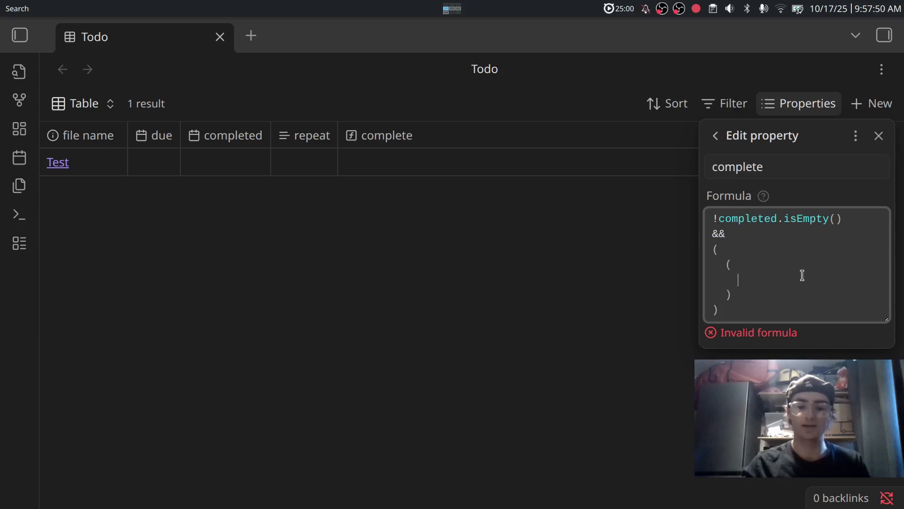
# Fill the inner group with '!due.isEmpty() && repeat.isEmpty()' so the formula validates.
pyautogui.write('due.isE')
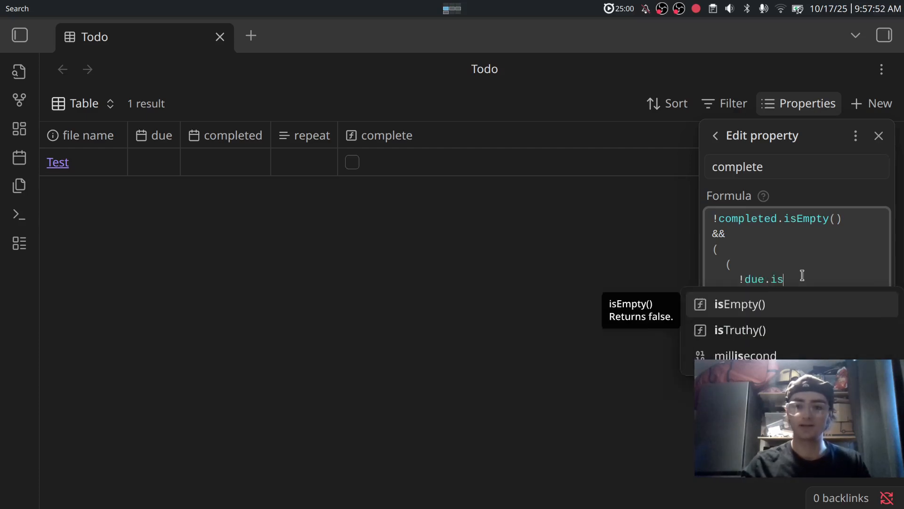
pyautogui.press('Return')
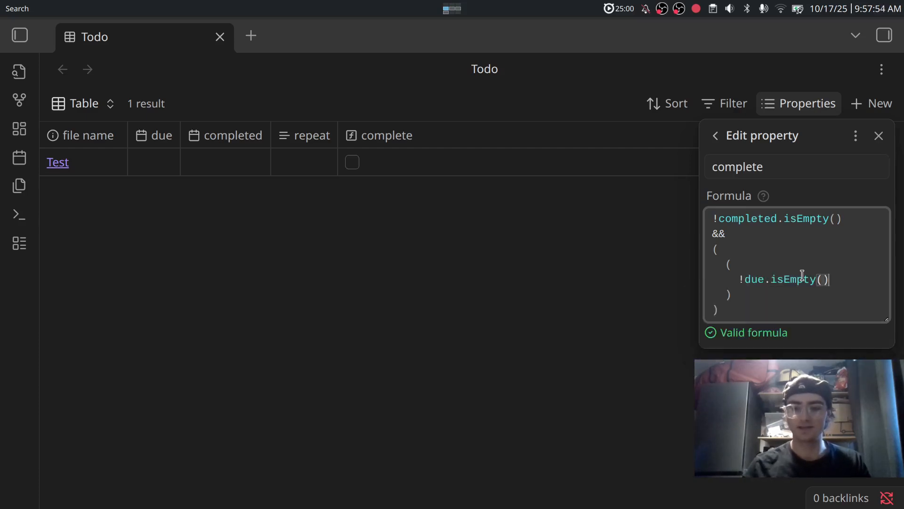
pyautogui.write('&&')
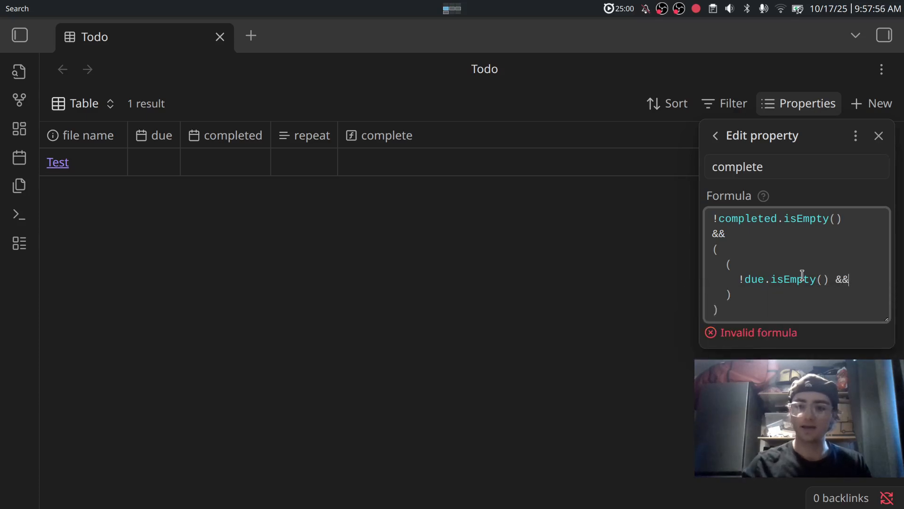
pyautogui.press('Return')
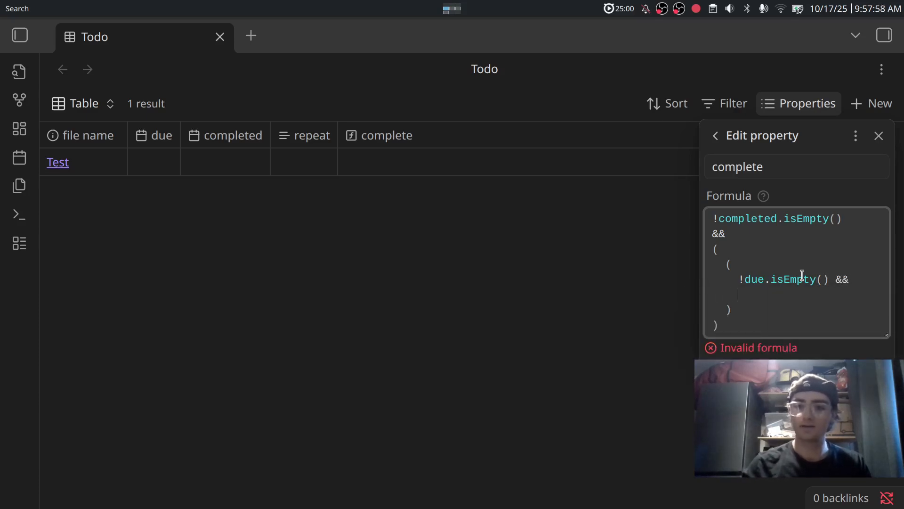
pyautogui.write('r')
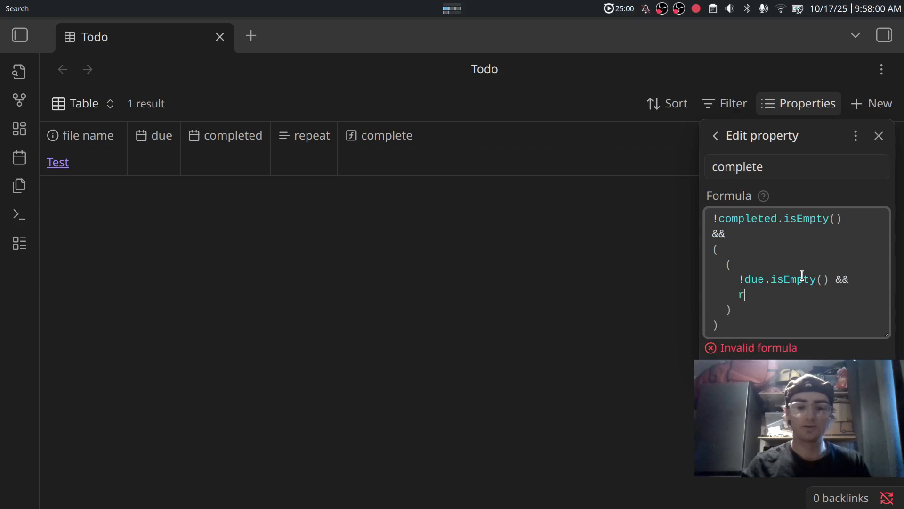
pyautogui.write('epea')
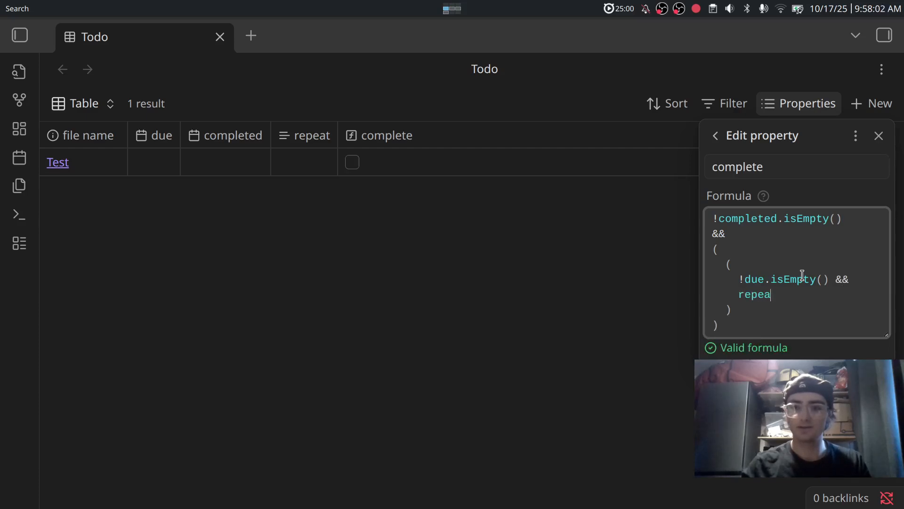
pyautogui.write('r.')
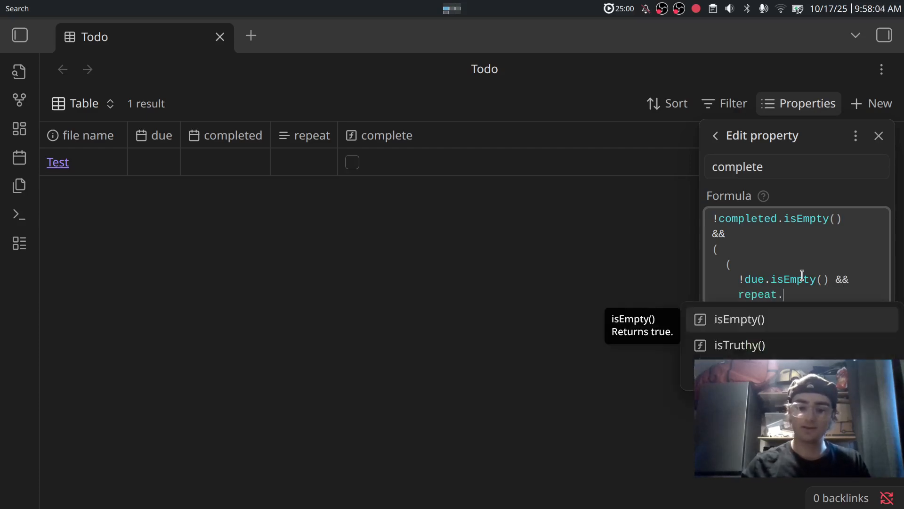
pyautogui.write('is')
pyautogui.press('Return')
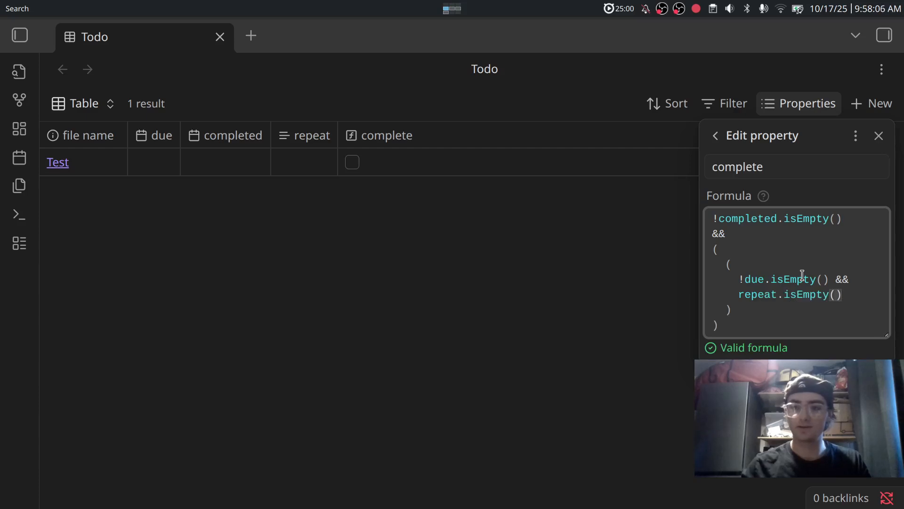
pyautogui.click(769, 309)
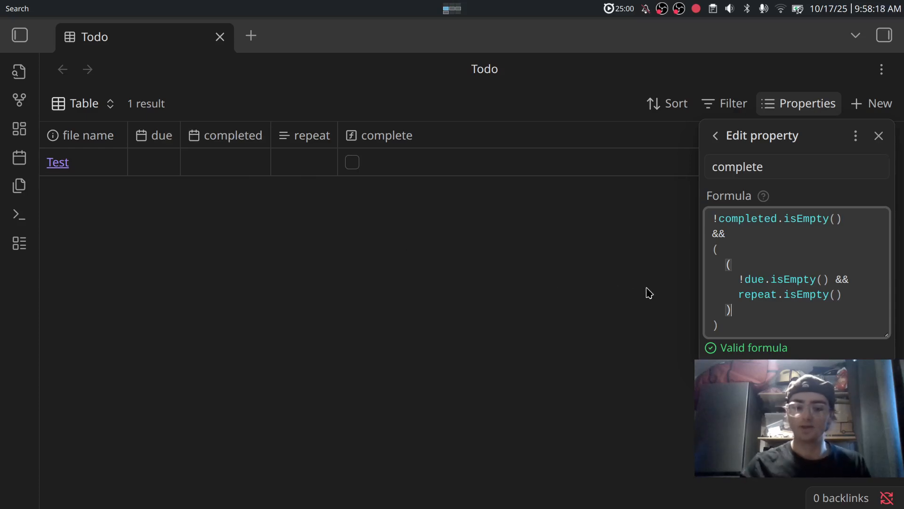
# Add an || alternative group (now() - completed < duration(repeat)) to the complete formula.
pyautogui.write('||')
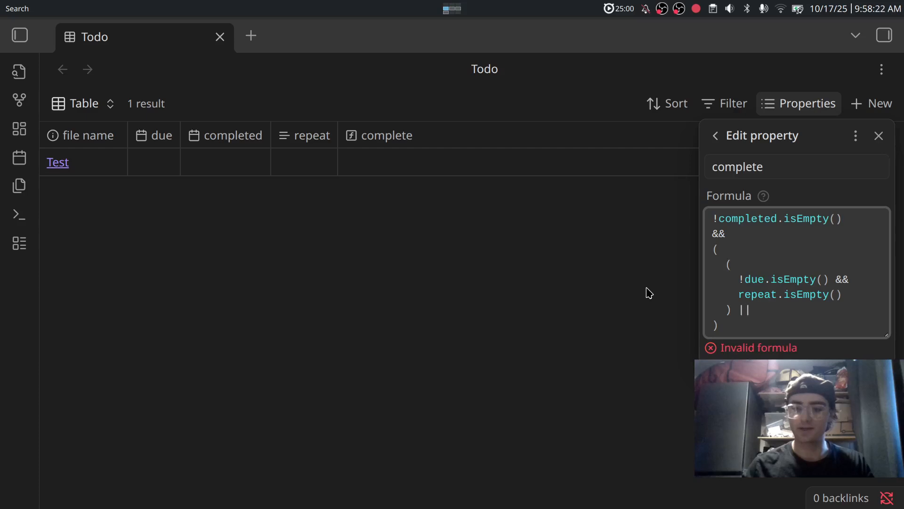
pyautogui.press('Return')
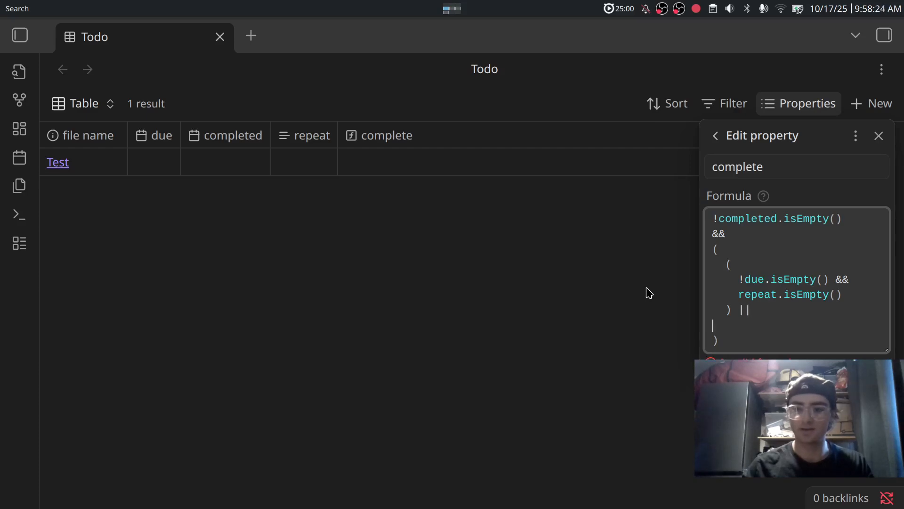
pyautogui.write('(')
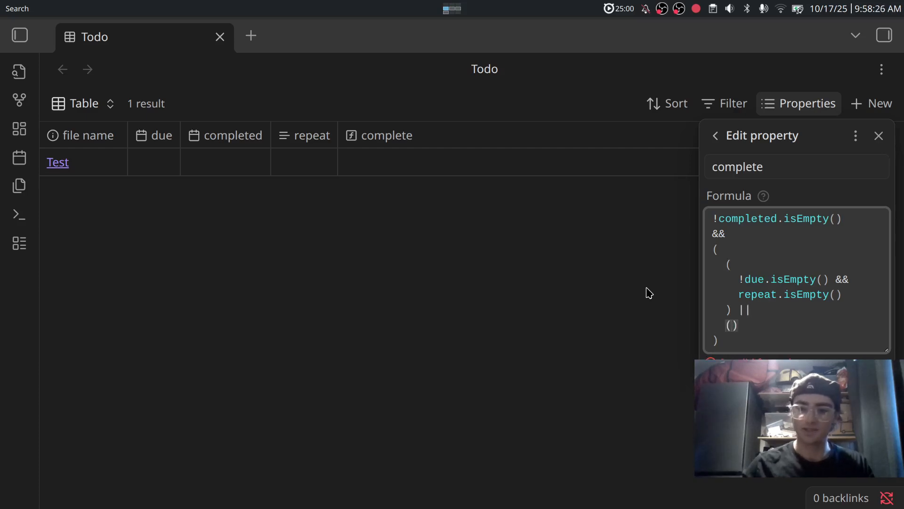
pyautogui.press('Return')
pyautogui.press('Return')
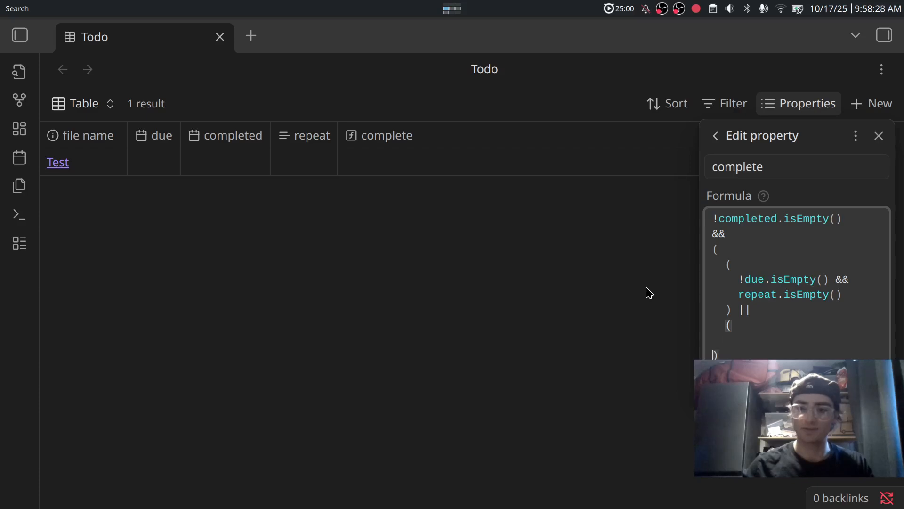
pyautogui.press('Up')
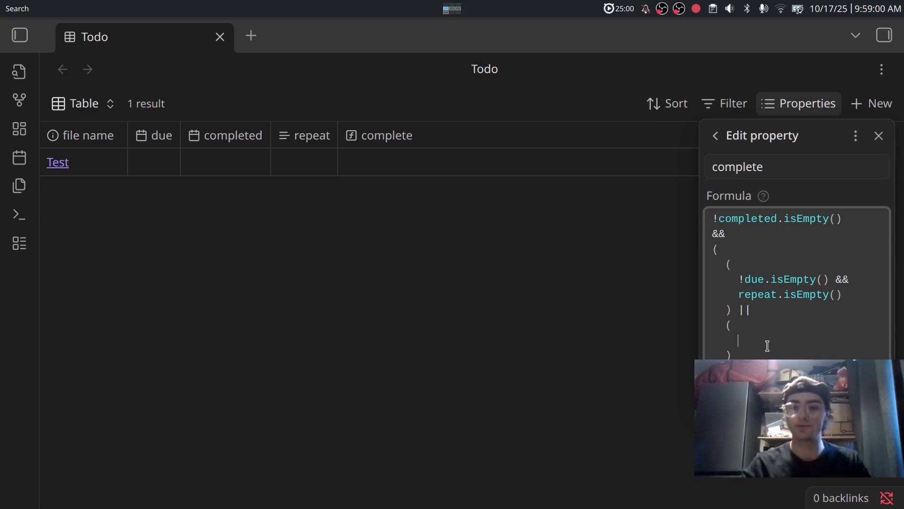
pyautogui.write('now()')
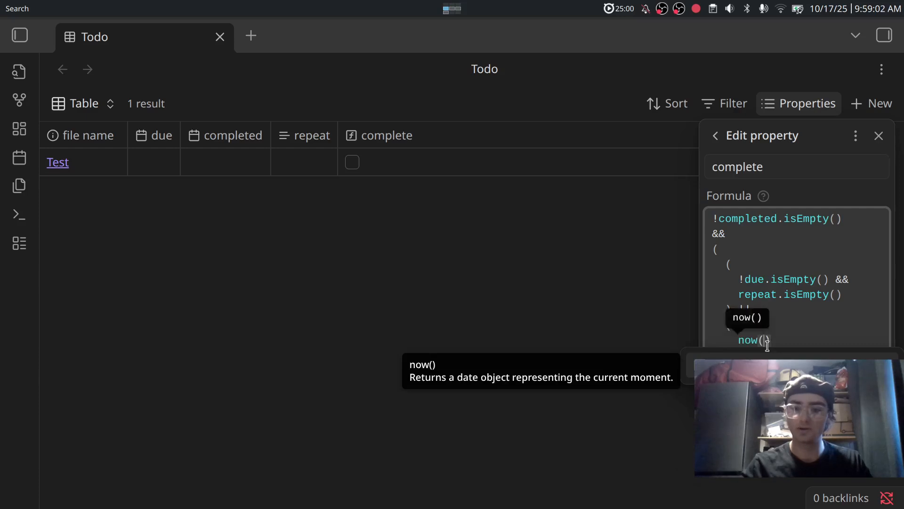
pyautogui.write(' - ')
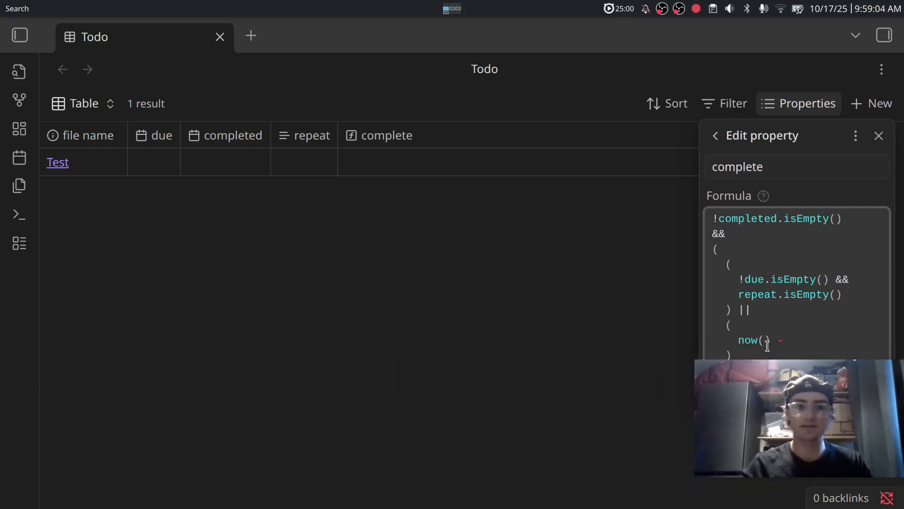
pyautogui.write('compl')
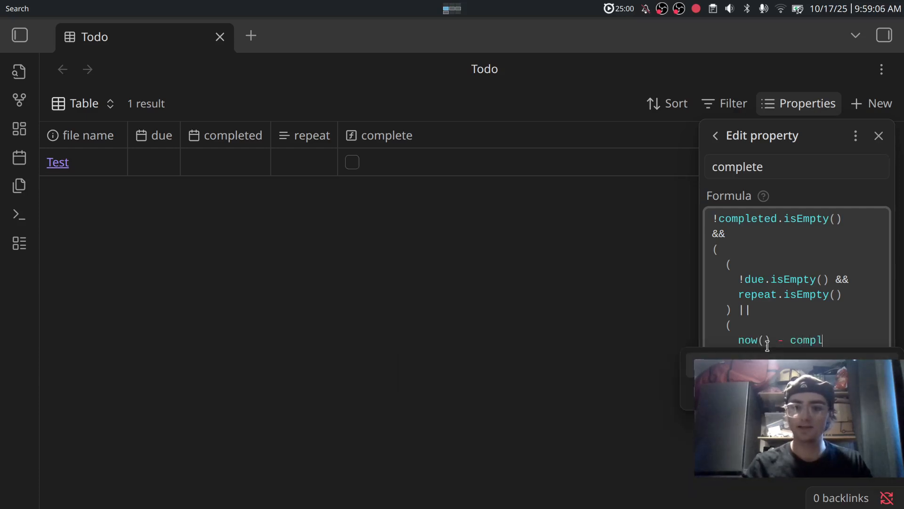
pyautogui.write('eted < ')
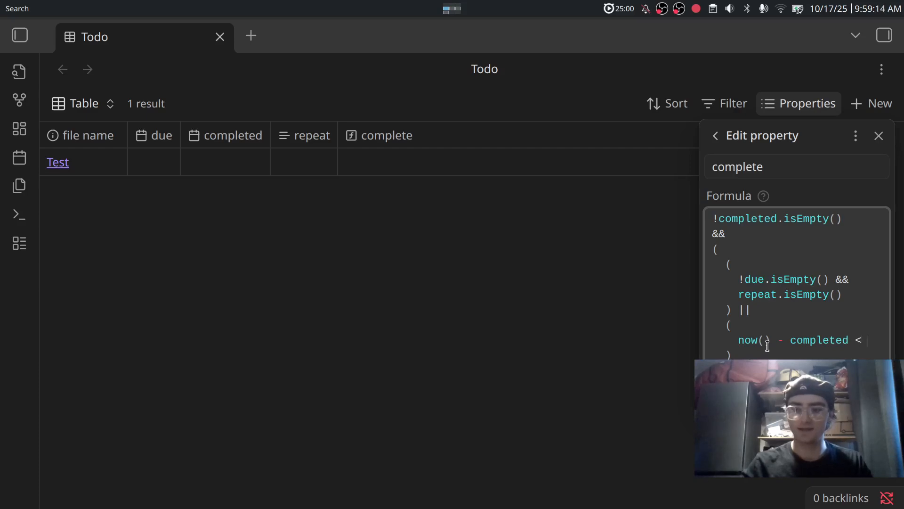
pyautogui.write('dur')
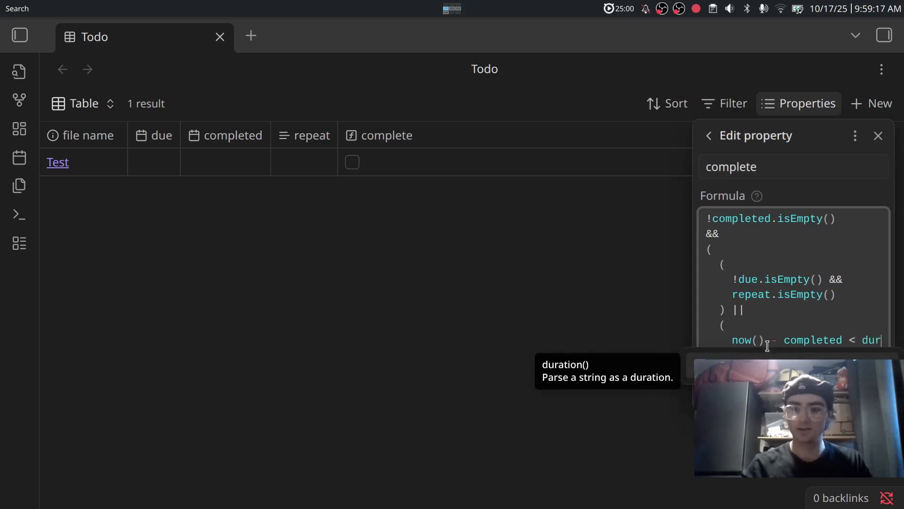
pyautogui.press('Return')
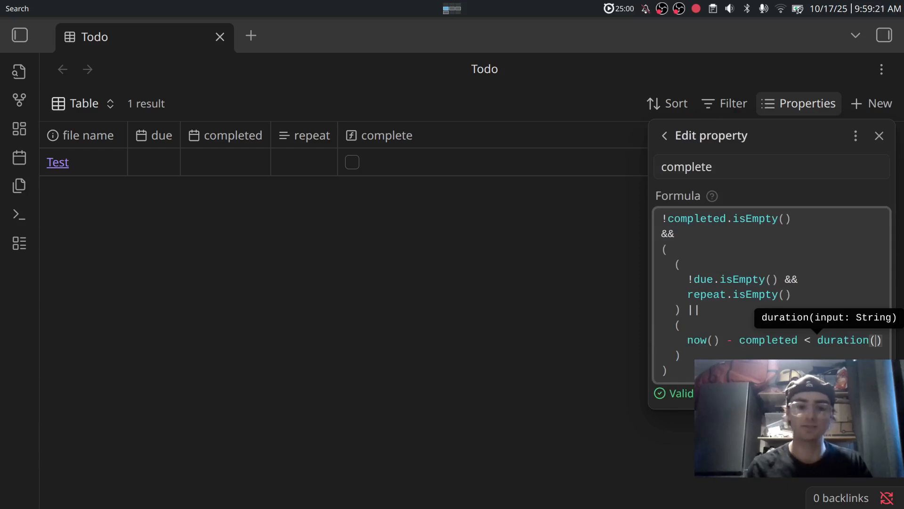
pyautogui.write('repeat')
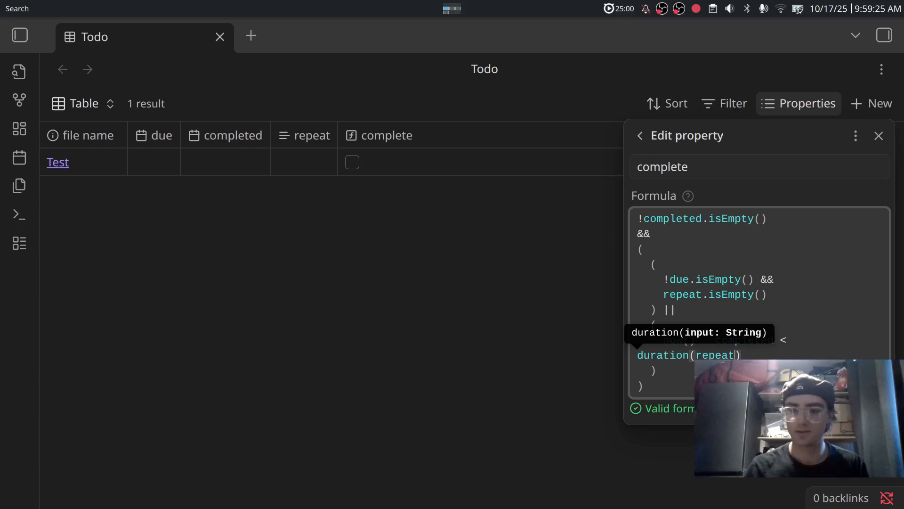
pyautogui.press('Right')
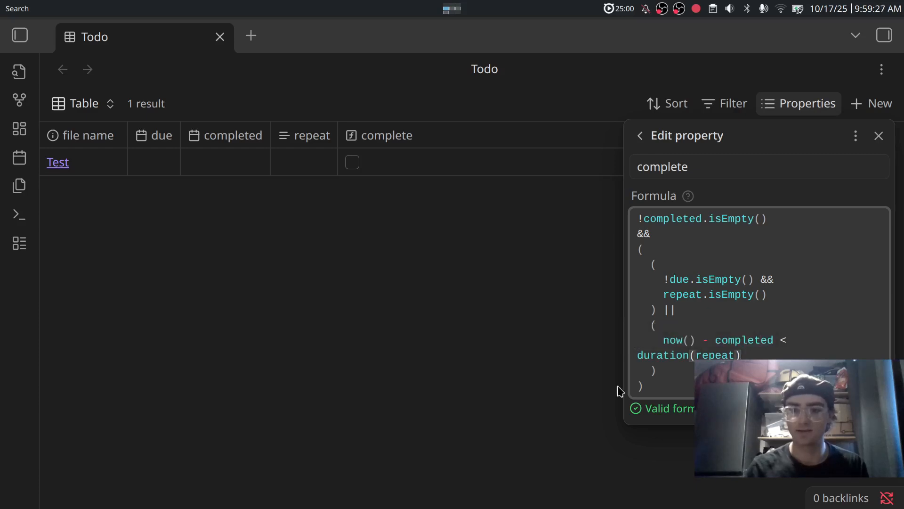
# Close the formula editor, widen the due column and set Test's due date to October 18, 2025.
pyautogui.click(539, 361)
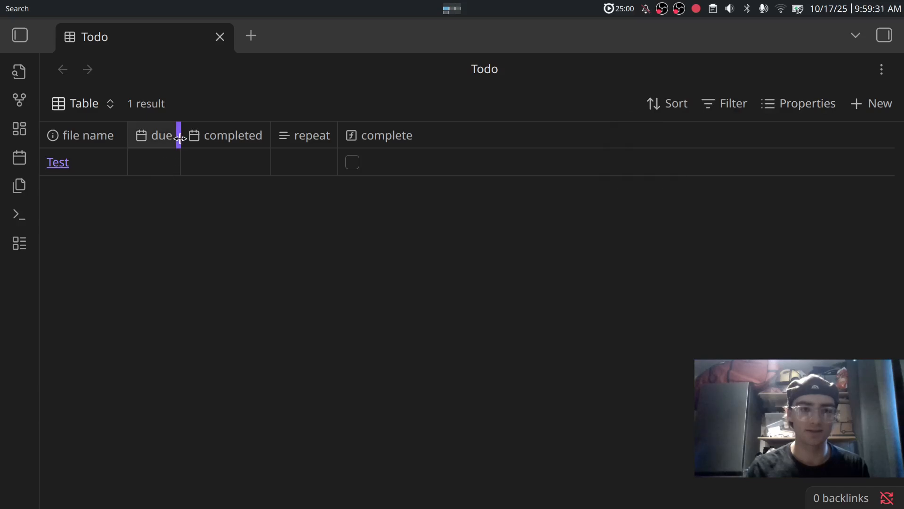
pyautogui.moveTo(181, 135); pyautogui.dragTo(223, 154)
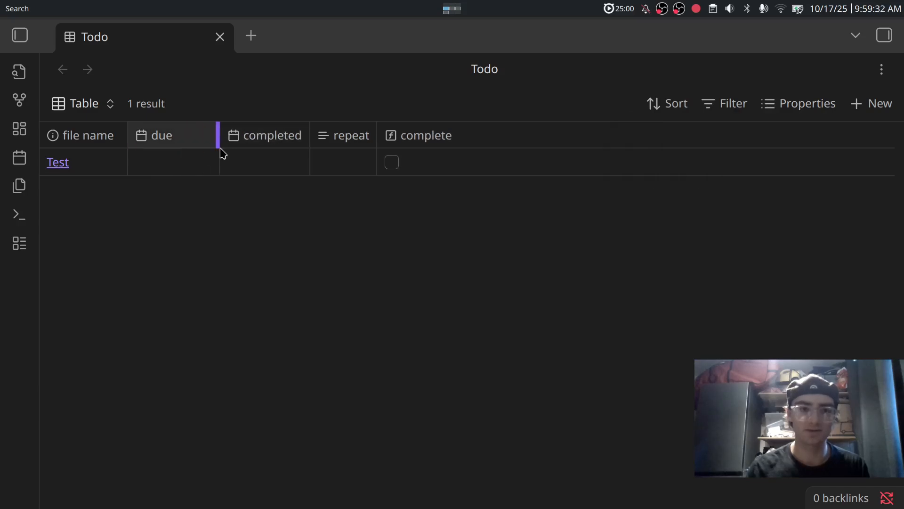
pyautogui.click(138, 161)
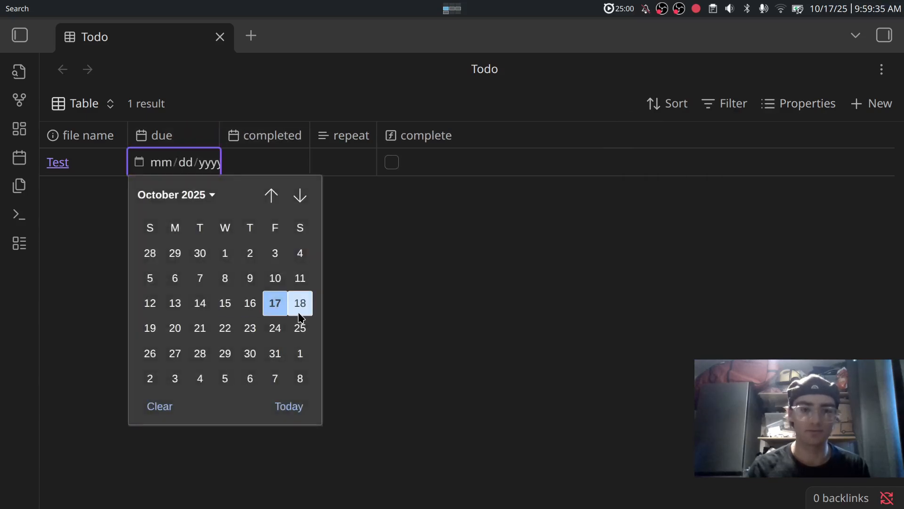
pyautogui.click(299, 303)
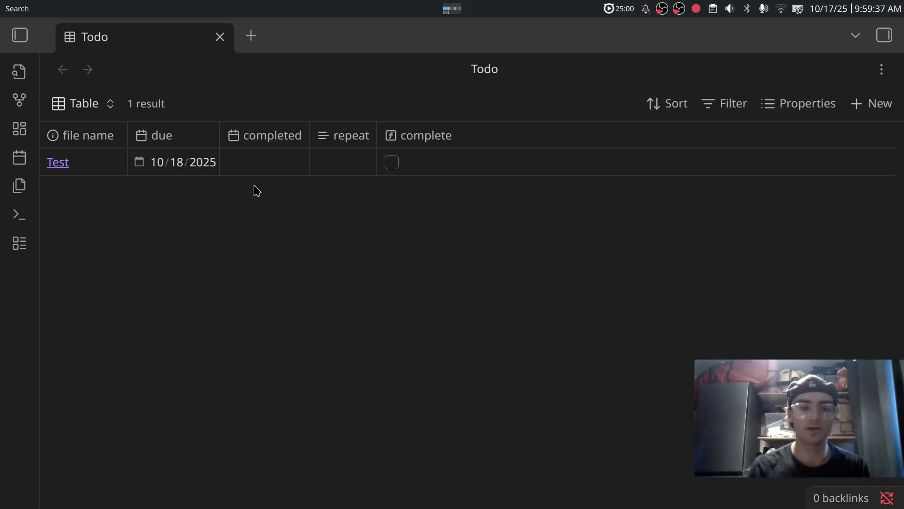
# Sort the table by completed, set Test's completed date to today, and clear its due date.
pyautogui.click(236, 140)
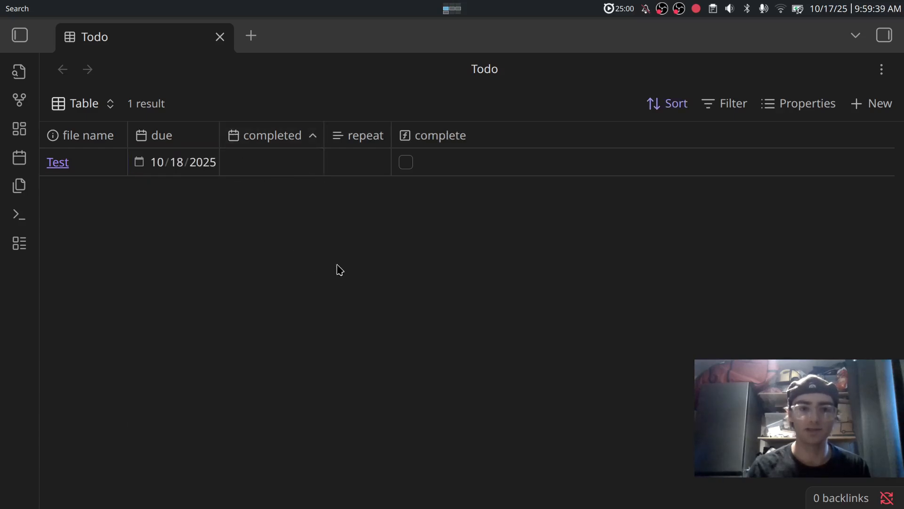
pyautogui.click(232, 163)
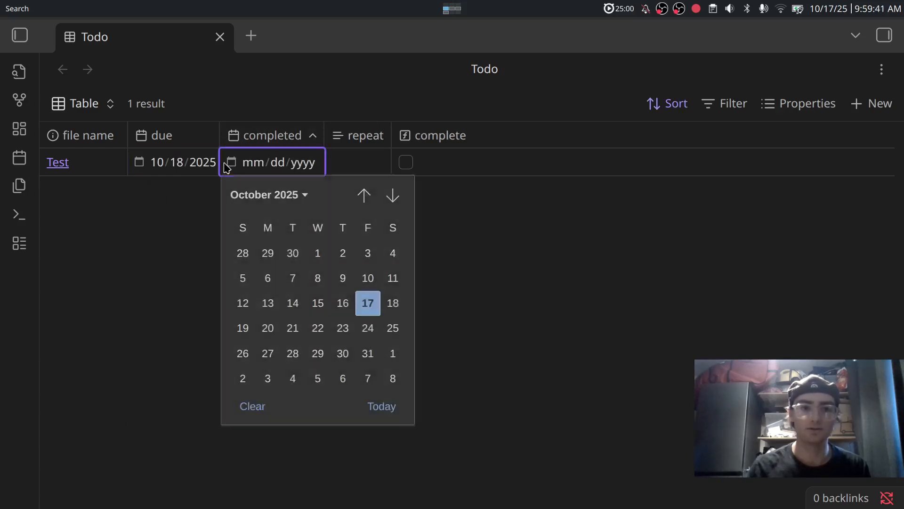
pyautogui.click(391, 406)
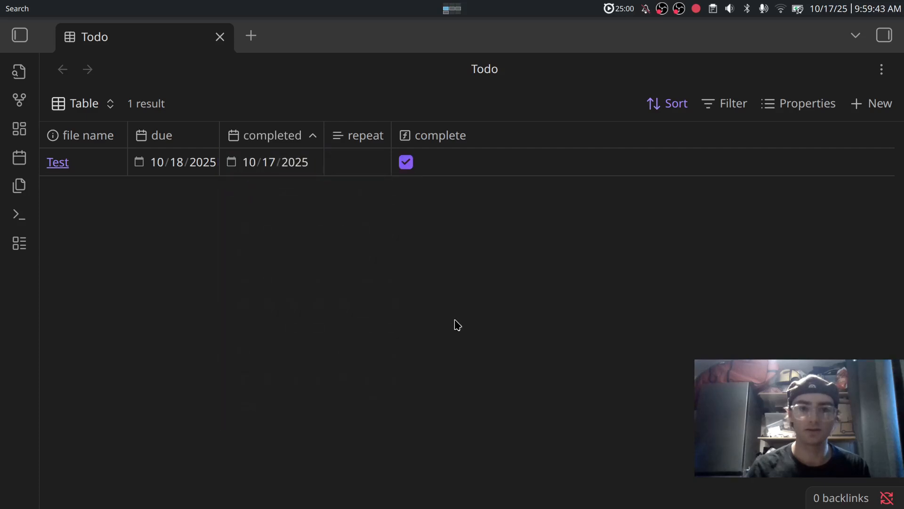
pyautogui.click(139, 165)
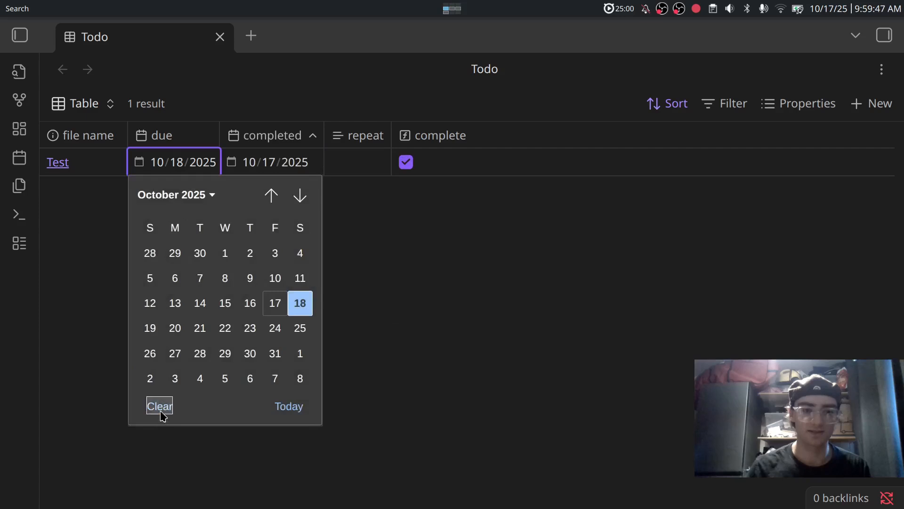
pyautogui.click(159, 406)
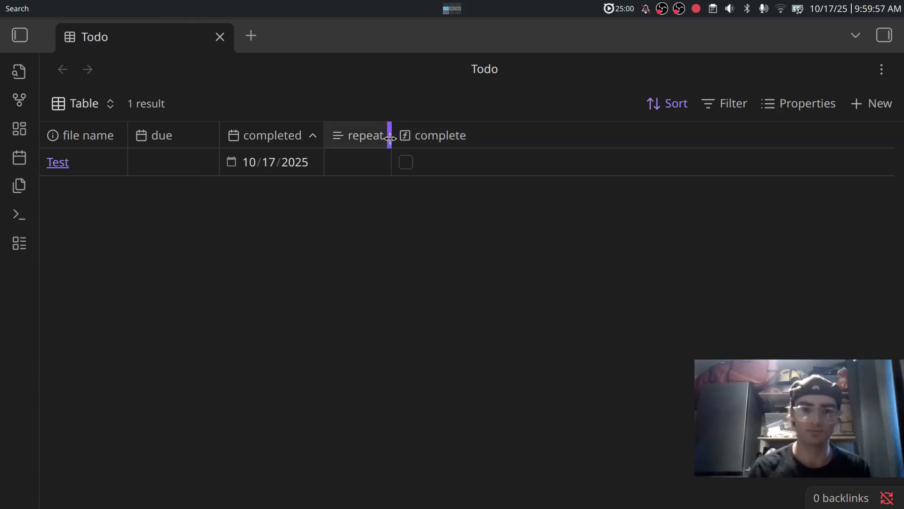
# Widen the repeat column and give Test a repeat value of 1d.
pyautogui.moveTo(390, 137); pyautogui.dragTo(414, 138)
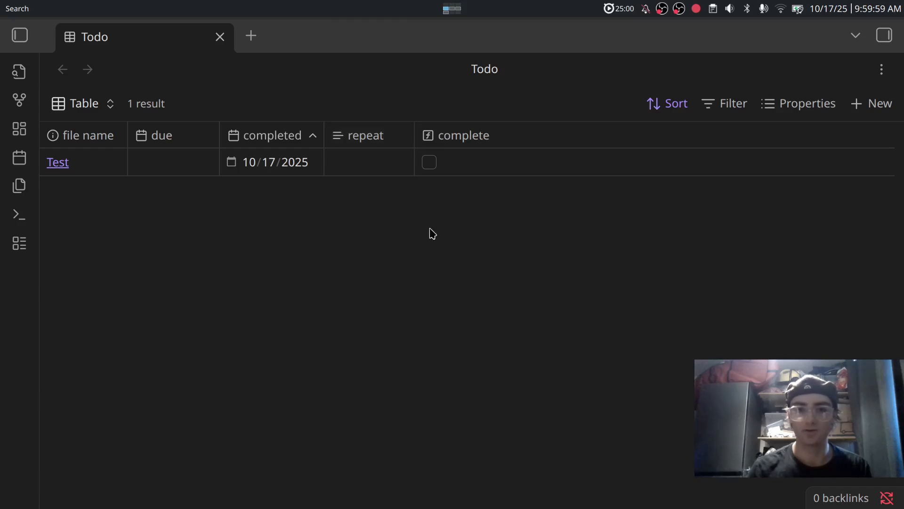
pyautogui.click(348, 165)
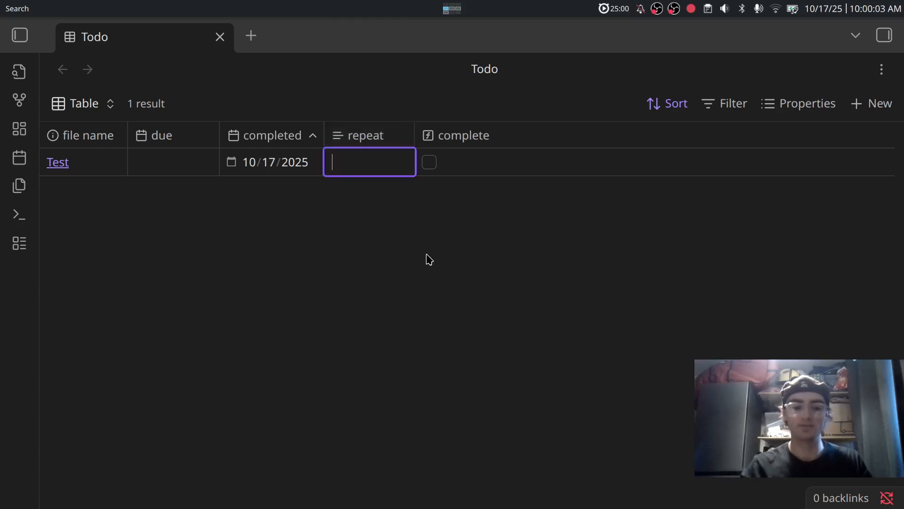
pyautogui.write('1d')
pyautogui.press('Return')
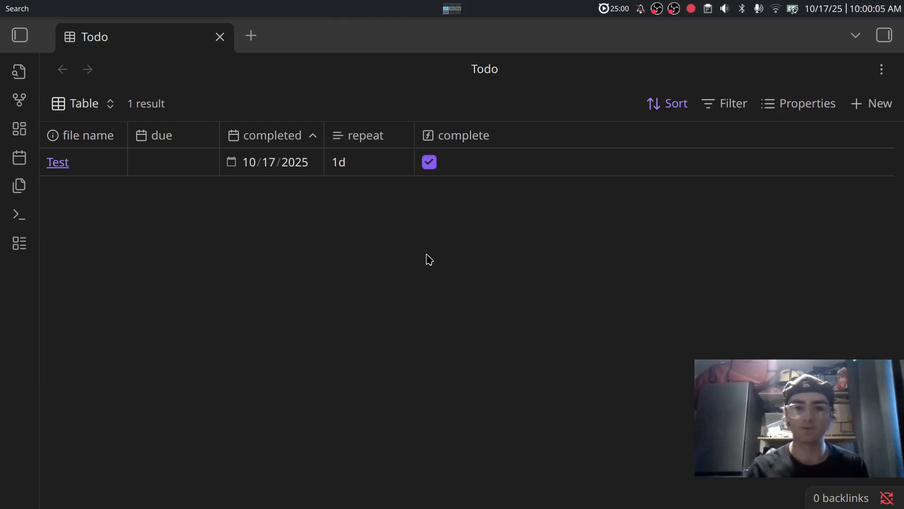
pyautogui.click(234, 165)
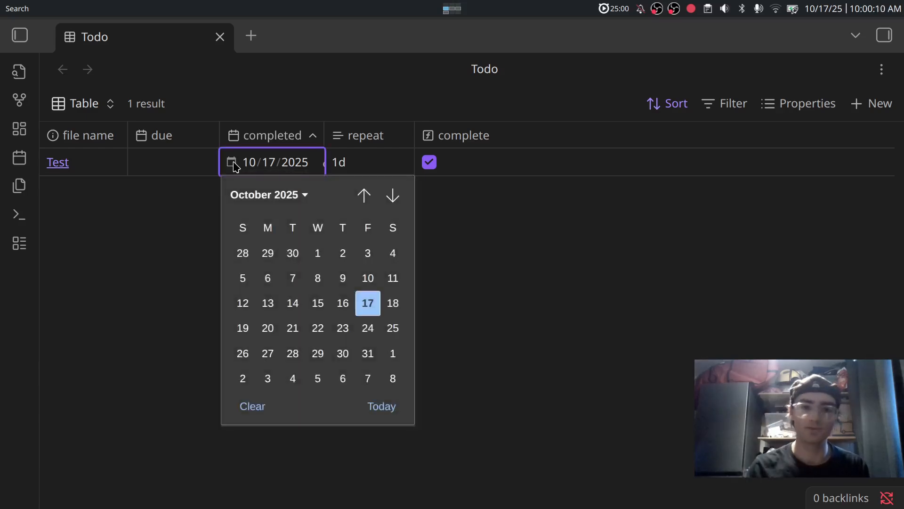
pyautogui.click(347, 312)
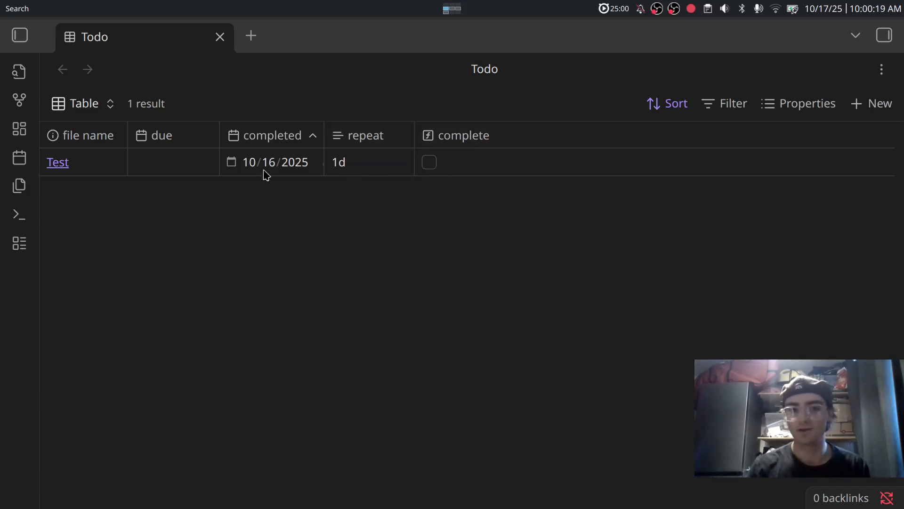
pyautogui.click(242, 167)
pyautogui.click(232, 162)
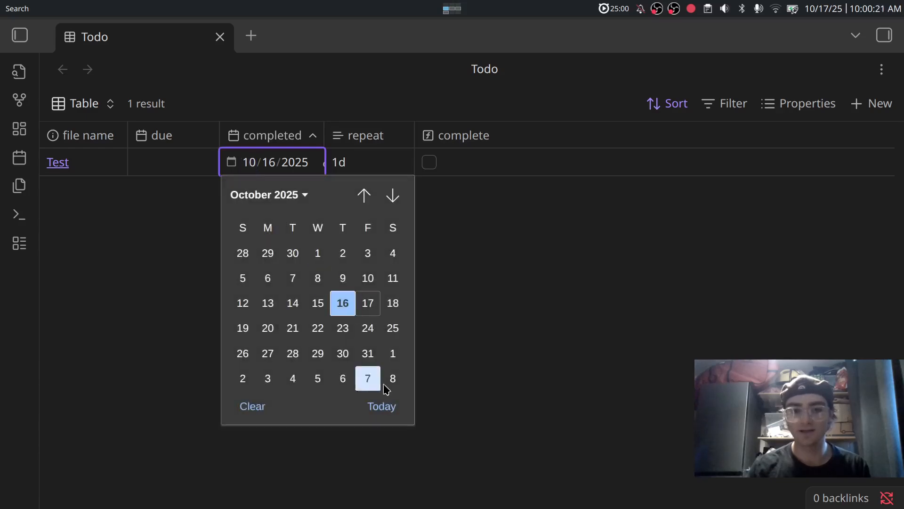
pyautogui.click(378, 405)
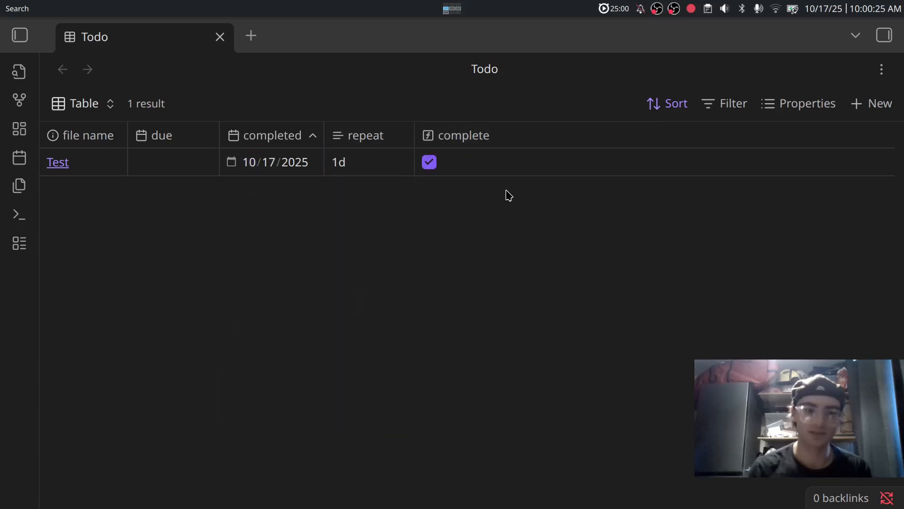
# Add a new table view to the Todo base and name it 'This Week'.
pyautogui.click(82, 103)
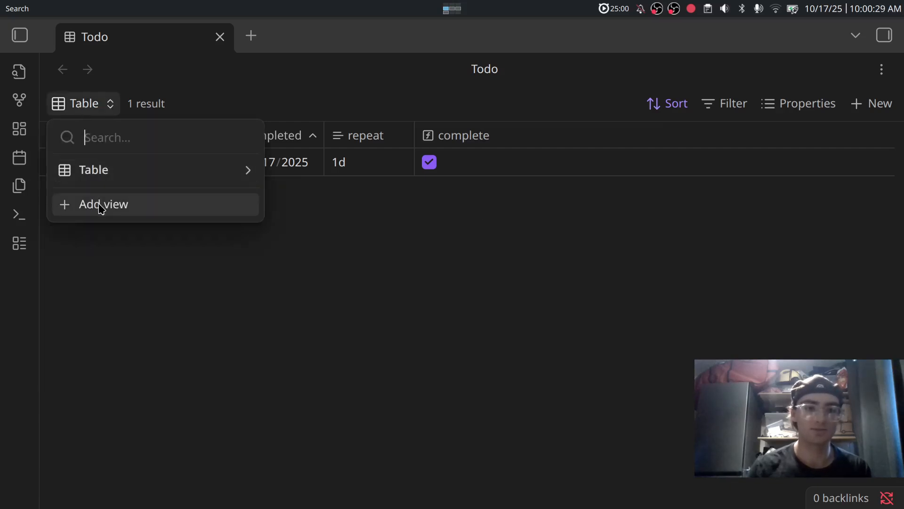
pyautogui.click(128, 261)
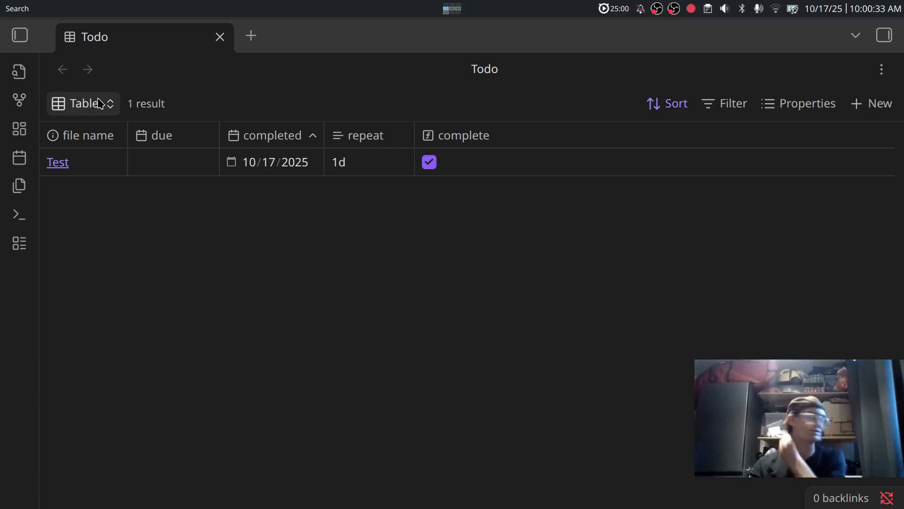
pyautogui.press('ctrl+super+Down')
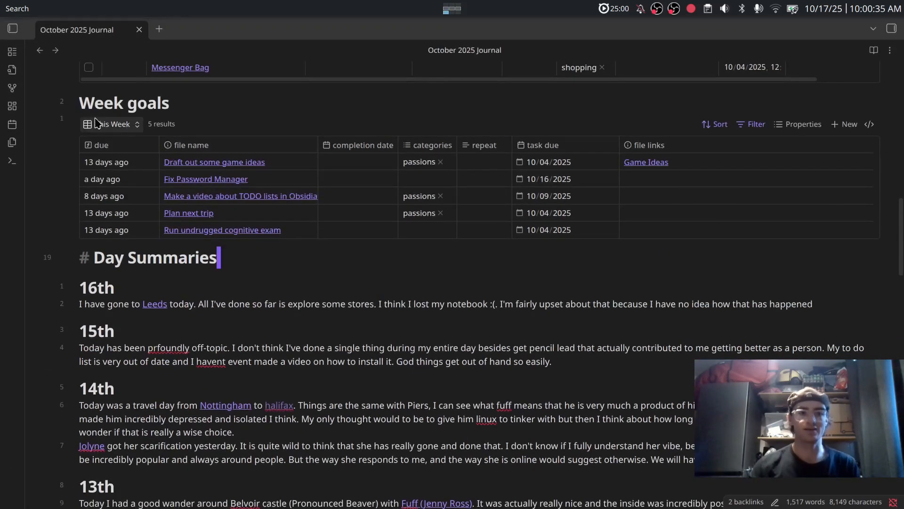
pyautogui.press('ctrl+super+Up')
pyautogui.click(90, 111)
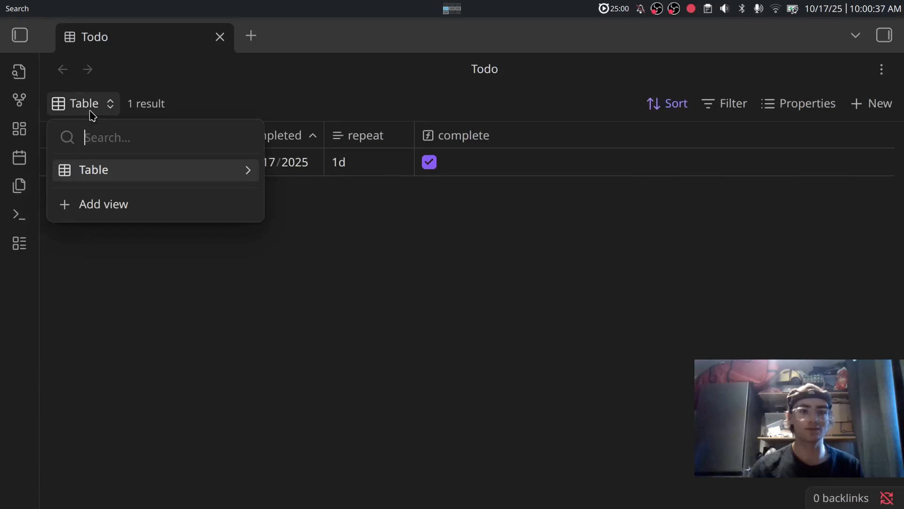
pyautogui.click(121, 211)
pyautogui.write('This Week')
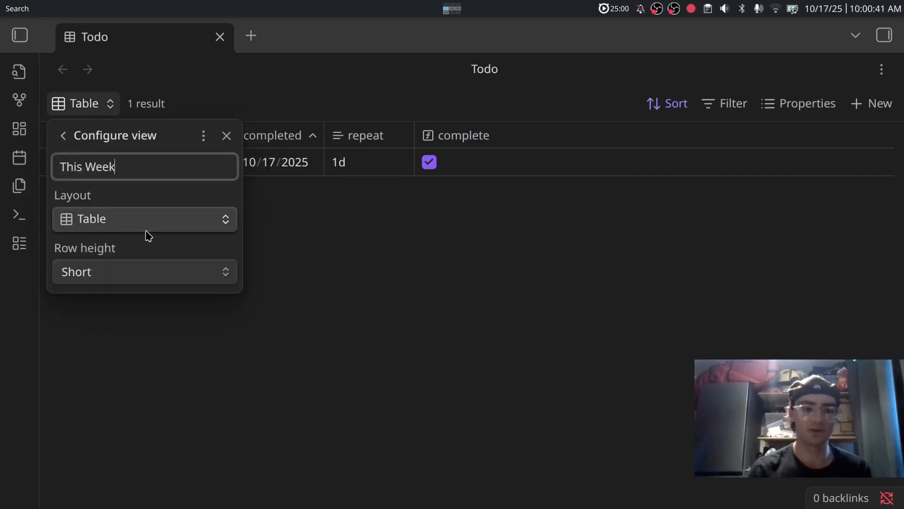
# Finish the This Week view and add an empty formula column named 'due date'.
pyautogui.click(278, 278)
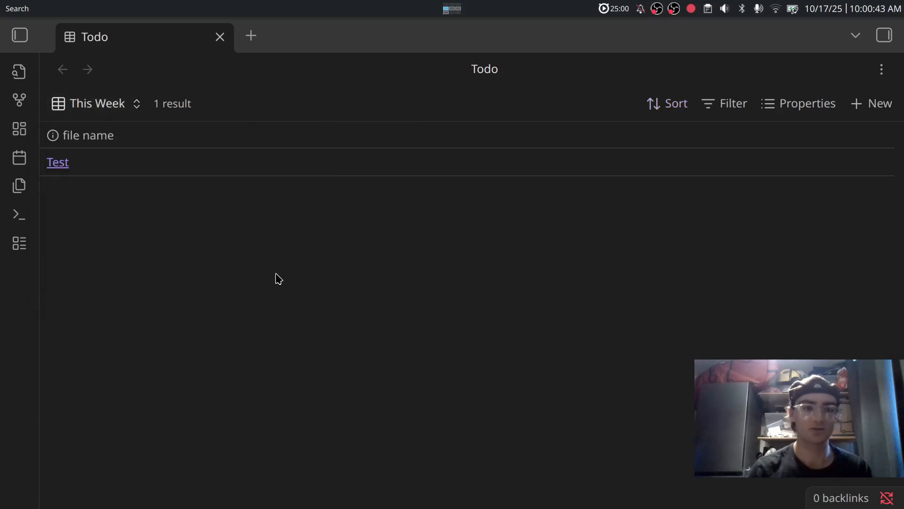
pyautogui.click(822, 112)
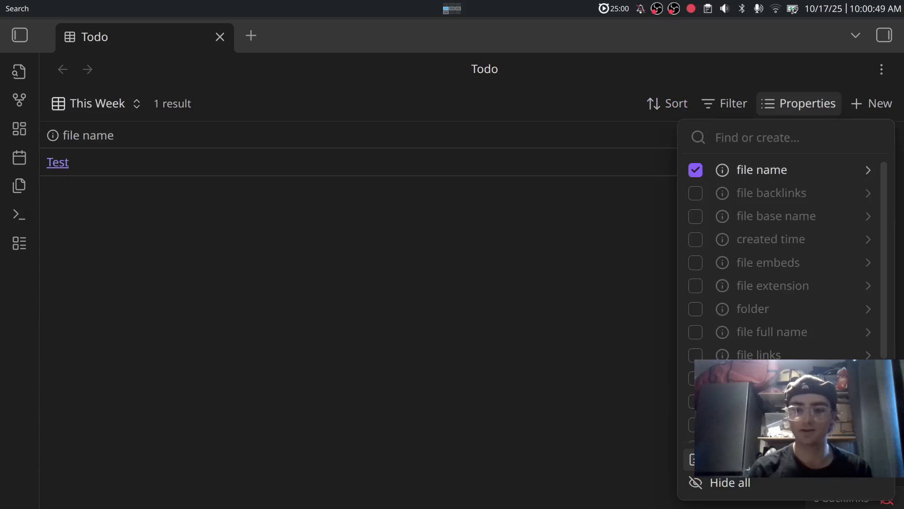
pyautogui.click(716, 459)
pyautogui.write('due date')
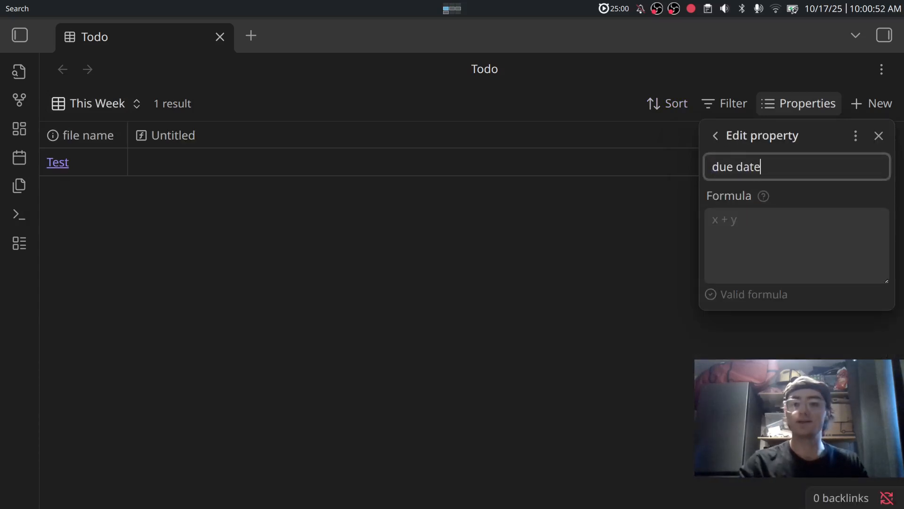
pyautogui.click(769, 259)
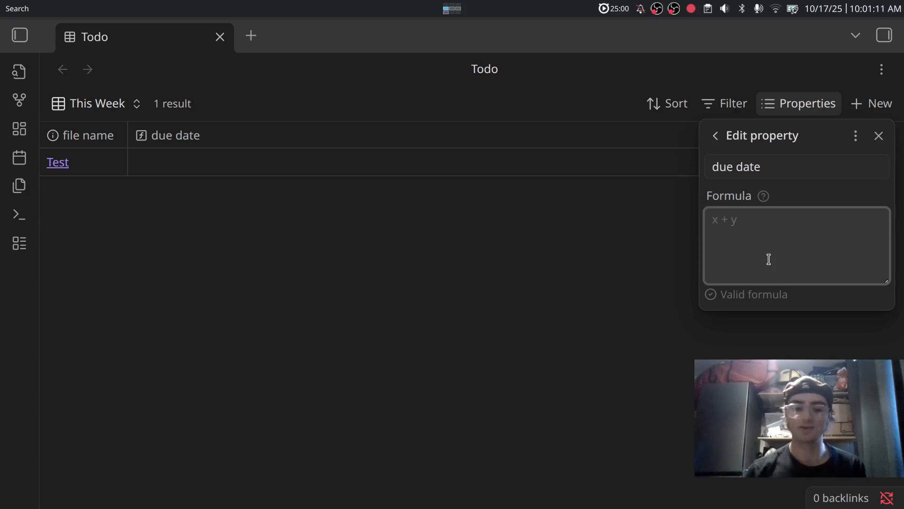
# Begin the due date formula as if( !due.isEmpty(), due, across separate lines.
pyautogui.write('if')
pyautogui.press('Return')
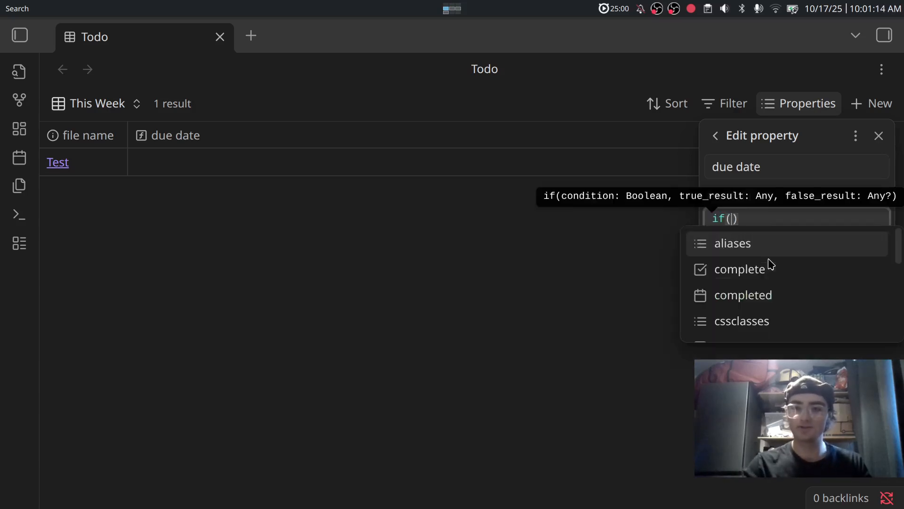
pyautogui.press('Return')
pyautogui.press('Up')
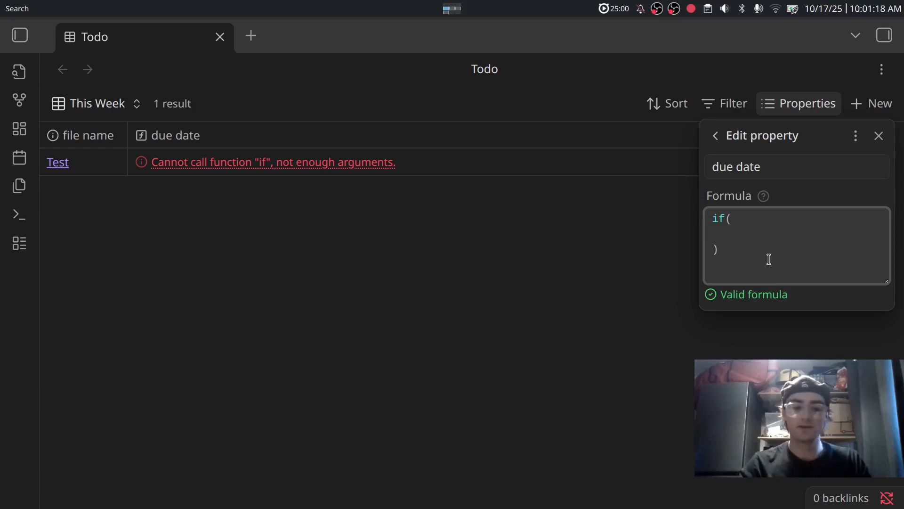
pyautogui.write('!')
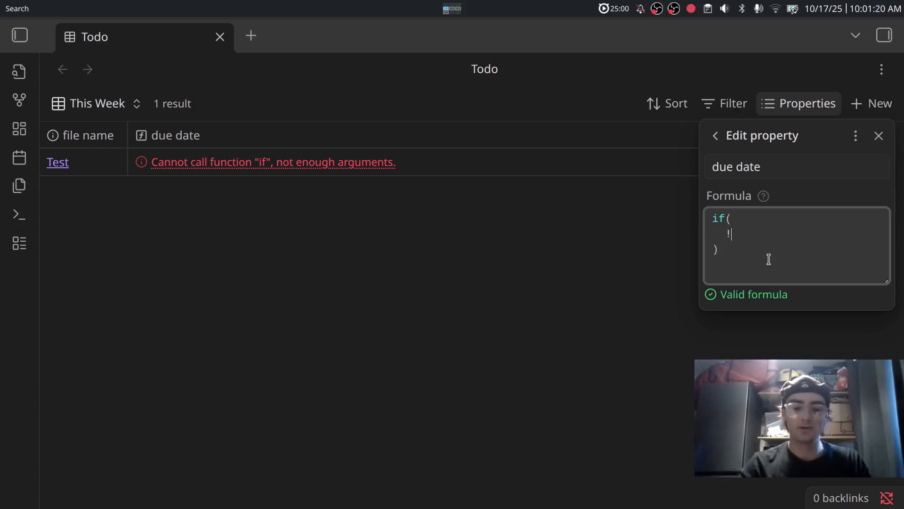
pyautogui.write('due.isEmpty()')
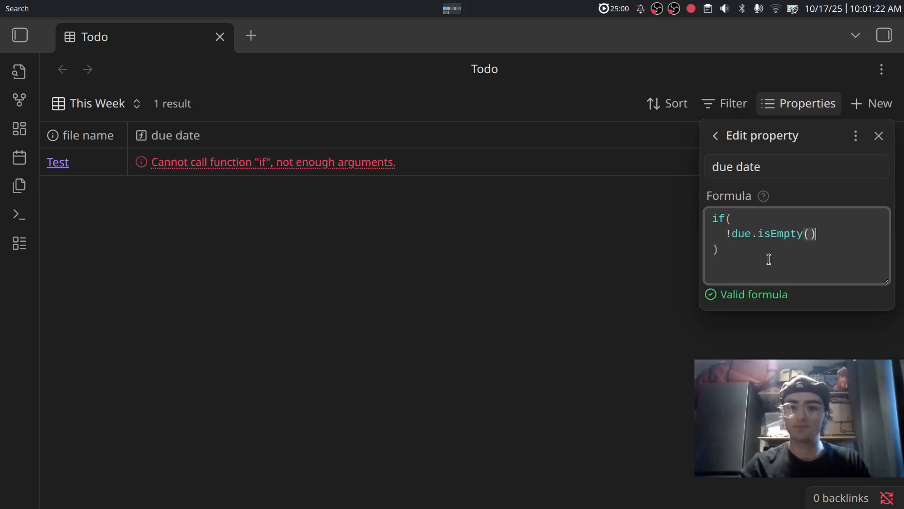
pyautogui.write(',')
pyautogui.press('Escape')
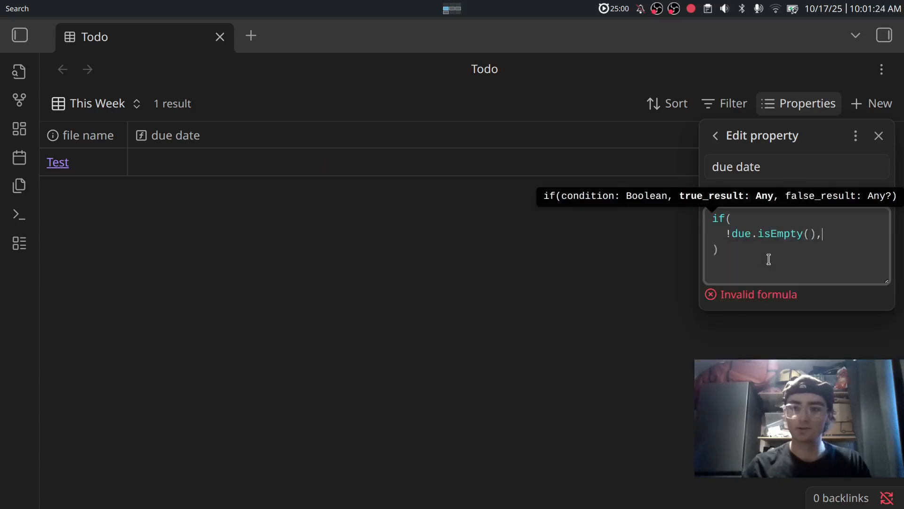
pyautogui.press('Return')
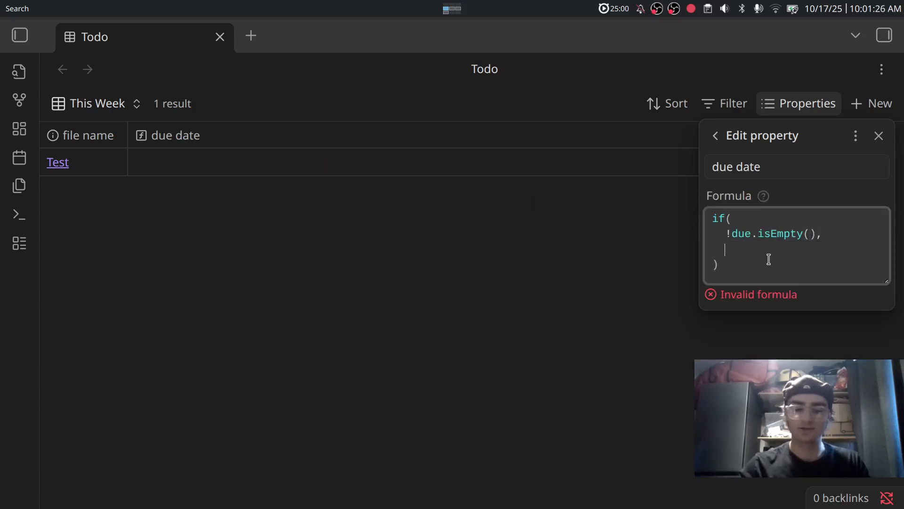
pyautogui.write('due,')
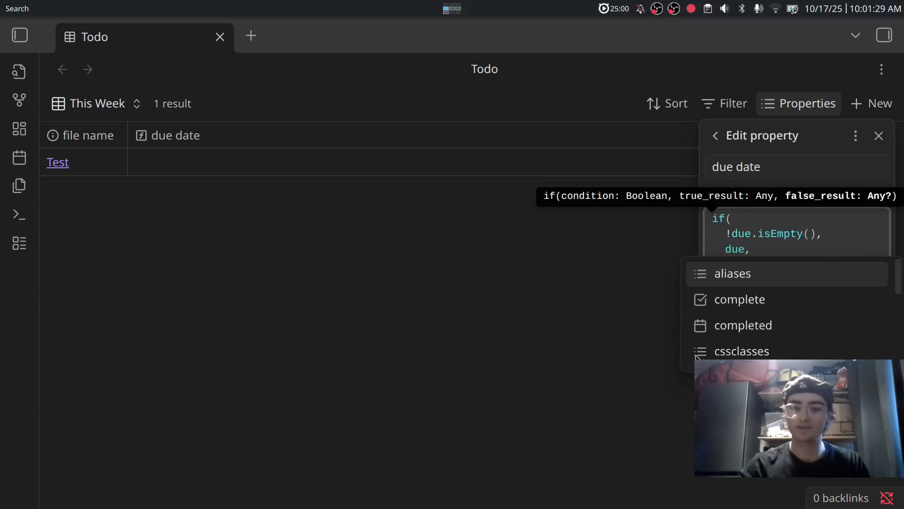
pyautogui.press('Escape')
pyautogui.press('Return')
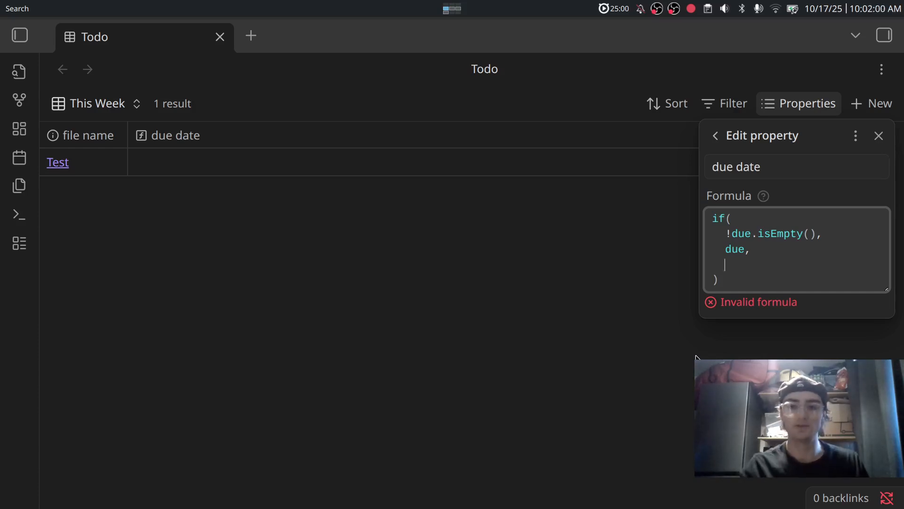
# Insert a nested if() with its closing parenthesis on its own indented line.
pyautogui.write('if(')
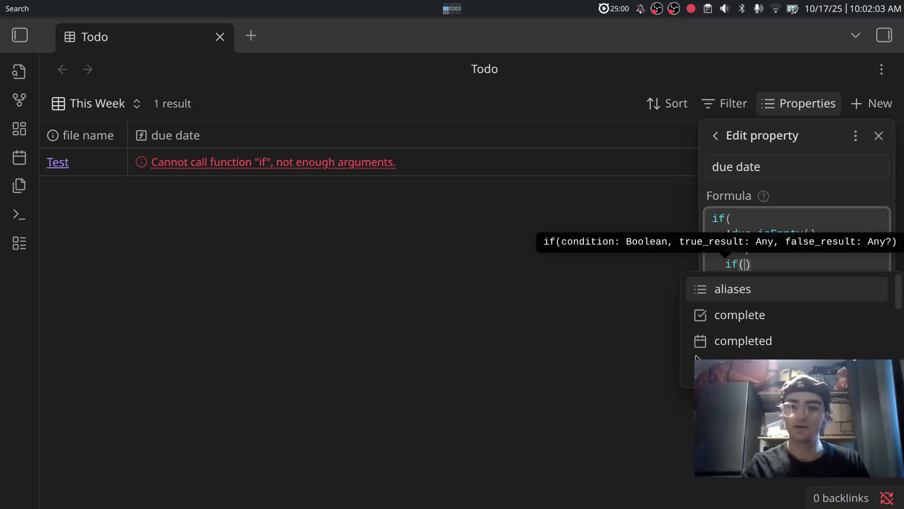
pyautogui.press('Return')
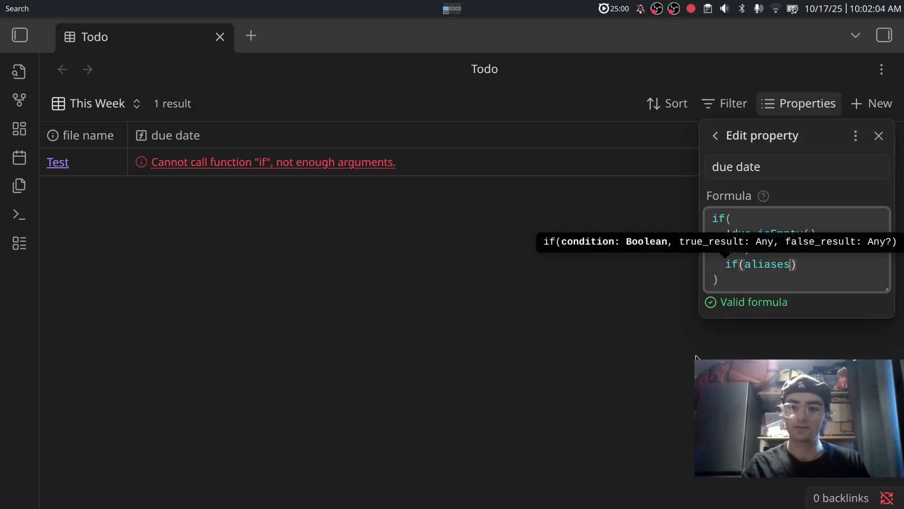
pyautogui.press('BackSpace')
pyautogui.press('BackSpace')
pyautogui.press('BackSpace')
pyautogui.press('BackSpace')
pyautogui.press('BackSpace')
pyautogui.press('BackSpace')
pyautogui.press('BackSpace')
pyautogui.press('Escape')
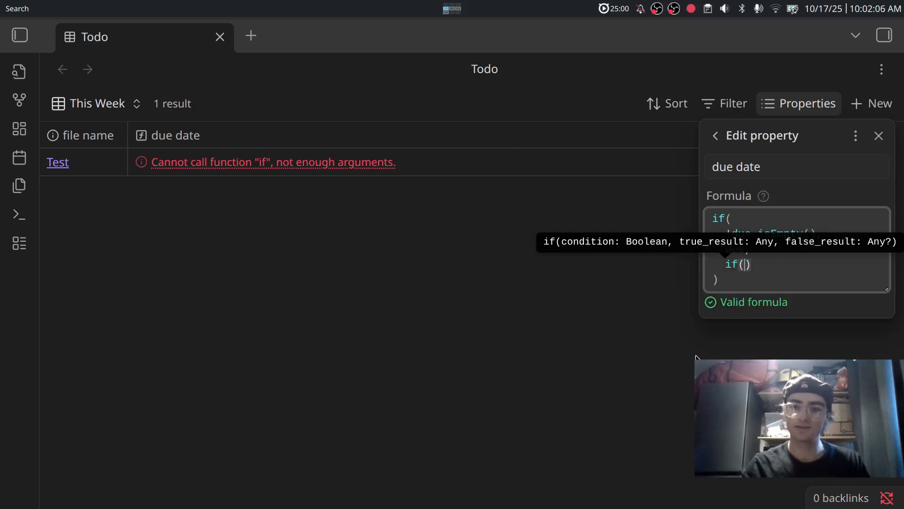
pyautogui.press('Return')
pyautogui.press('Return')
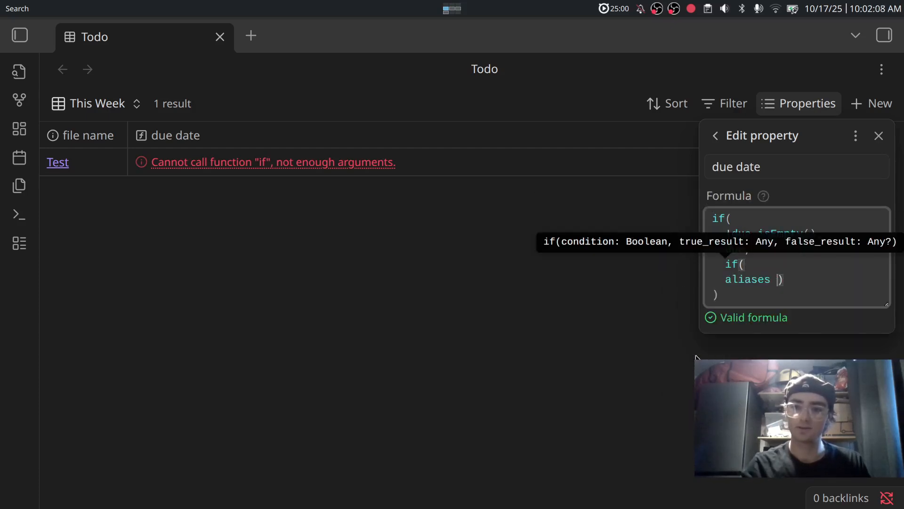
pyautogui.press('BackSpace')
pyautogui.press('BackSpace')
pyautogui.press('BackSpace')
pyautogui.press('BackSpace')
pyautogui.press('BackSpace')
pyautogui.press('BackSpace')
pyautogui.press('BackSpace')
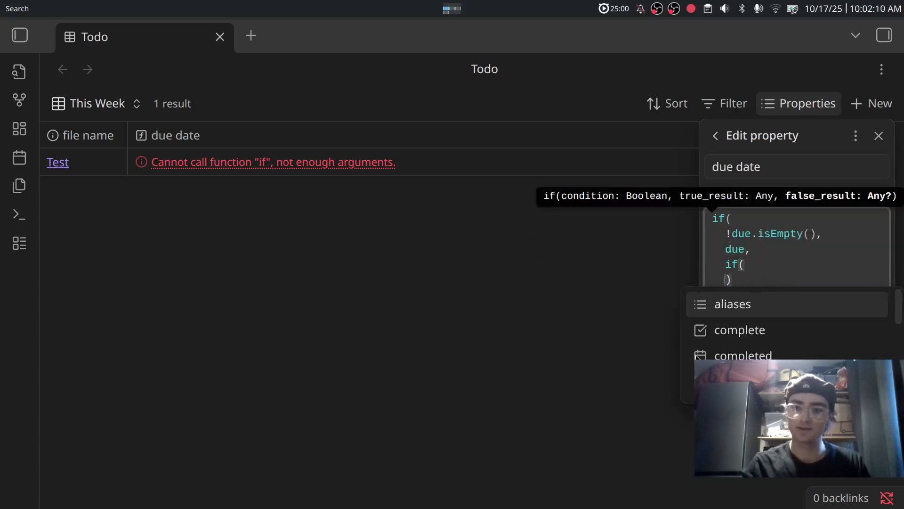
pyautogui.press('Escape')
pyautogui.press('Return')
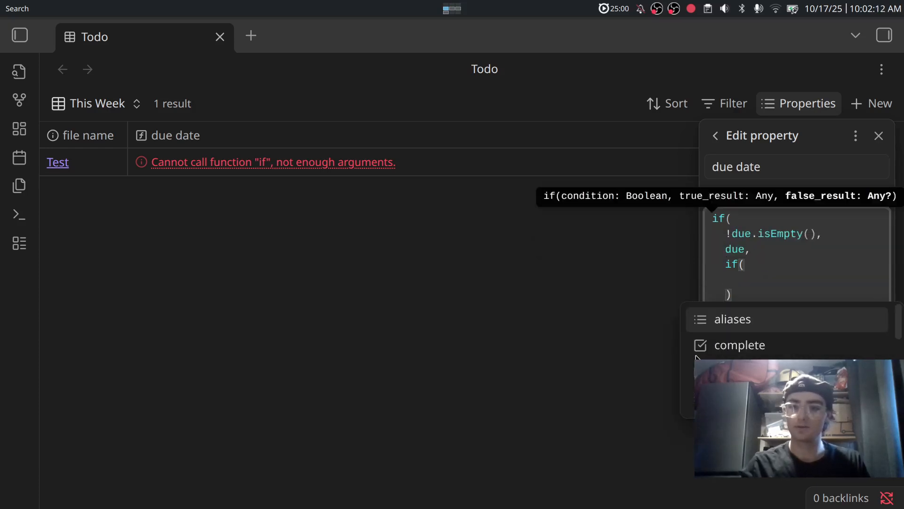
pyautogui.press('Up')
pyautogui.press('Left')
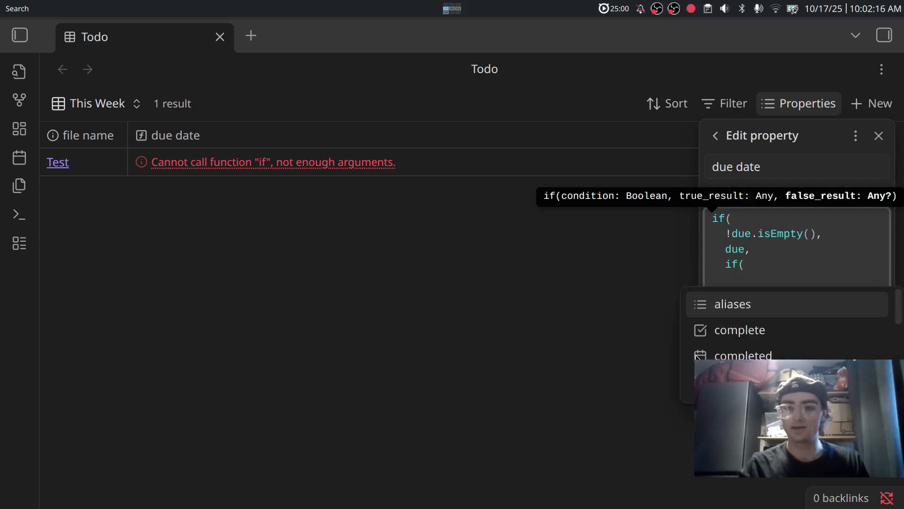
# Give the nested if the condition !completed.isEmpty(),.
pyautogui.write('comple')
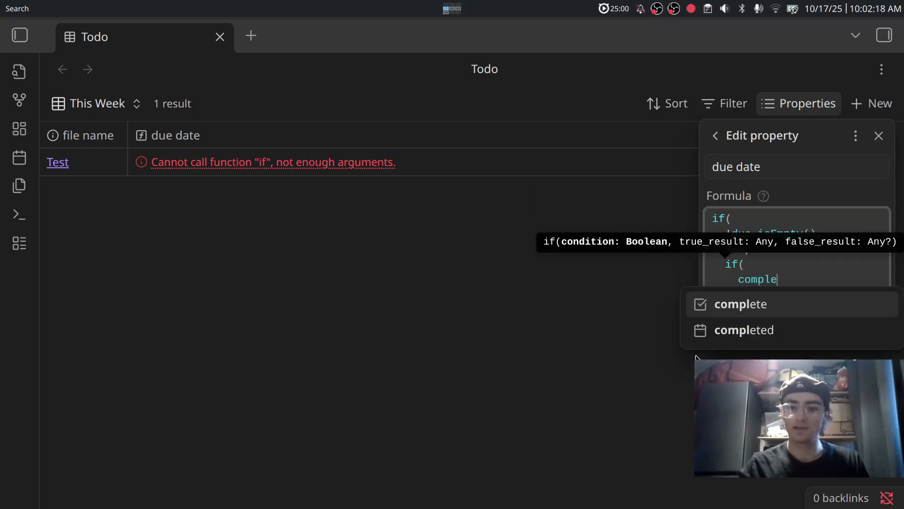
pyautogui.press('Down')
pyautogui.press('Return')
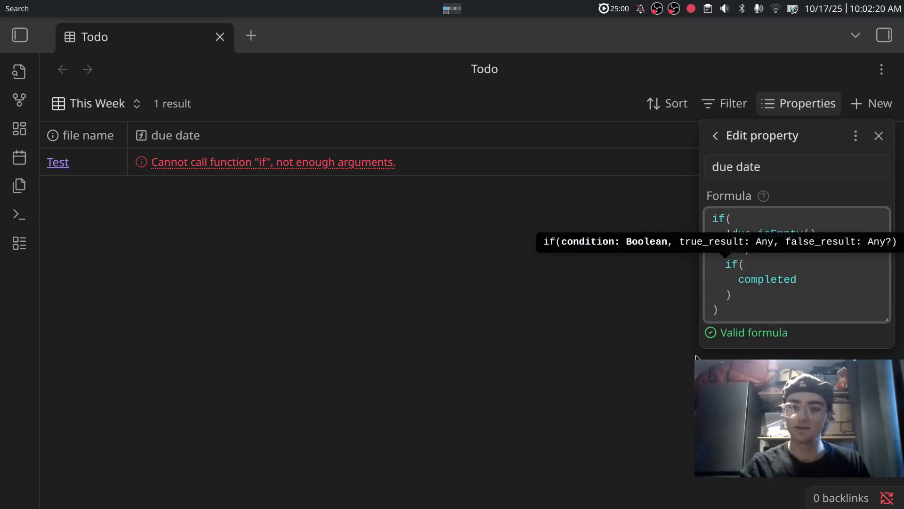
pyautogui.press('Left')
pyautogui.press('Left')
pyautogui.write('!')
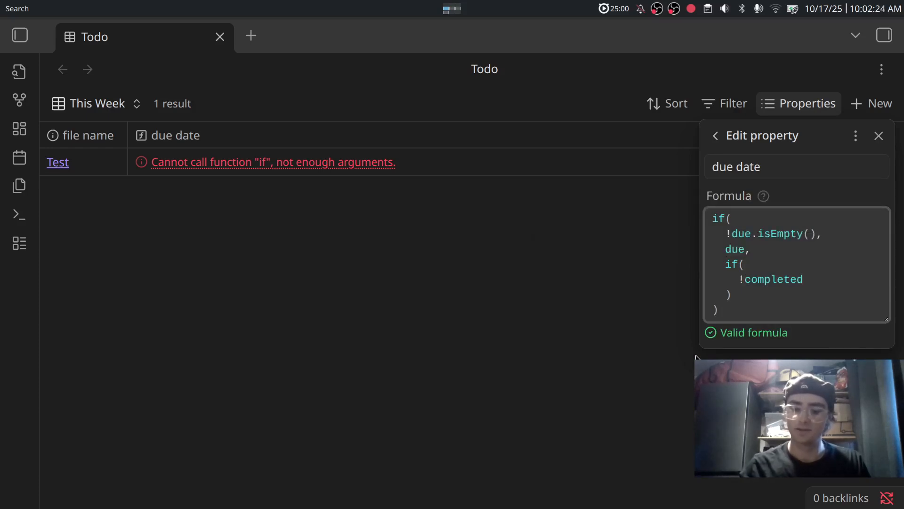
pyautogui.press('End')
pyautogui.write('.isE')
pyautogui.press('Return')
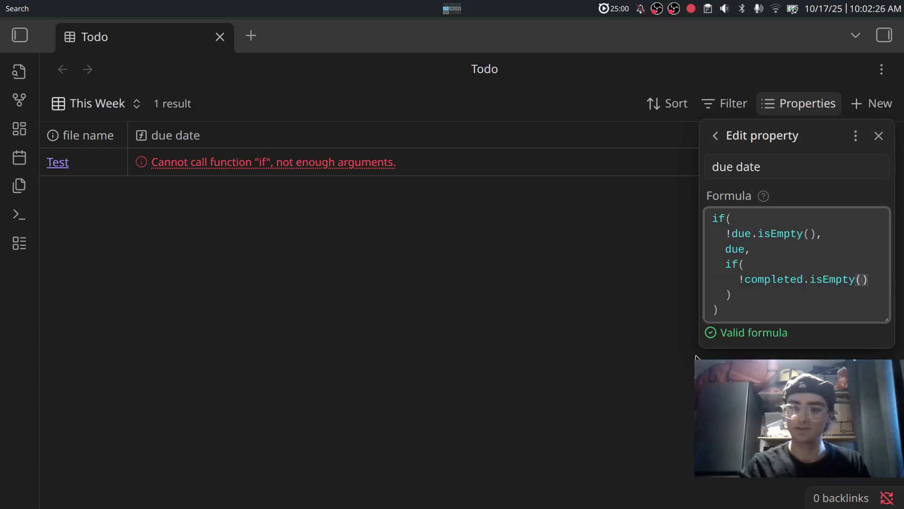
pyautogui.write(',')
pyautogui.press('Escape')
pyautogui.press('Return')
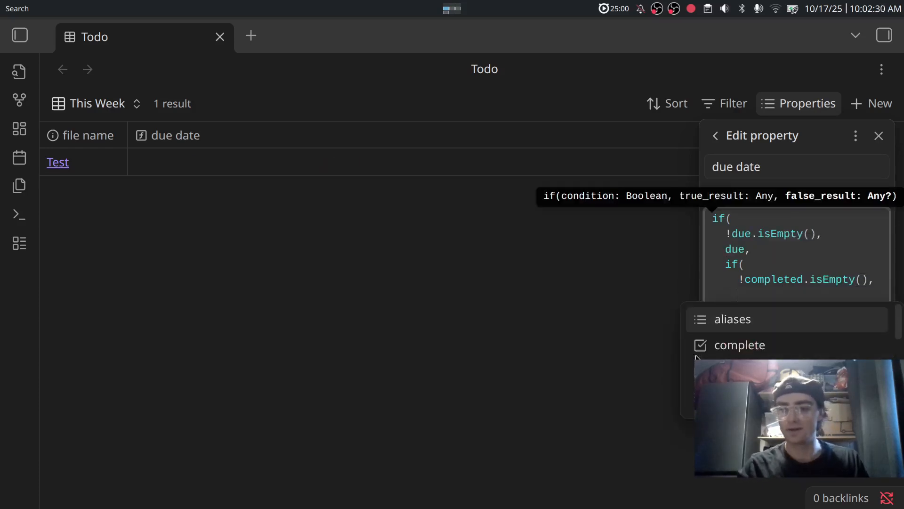
# Make the nested true result completed + duration(repeat),.
pyautogui.write('compl')
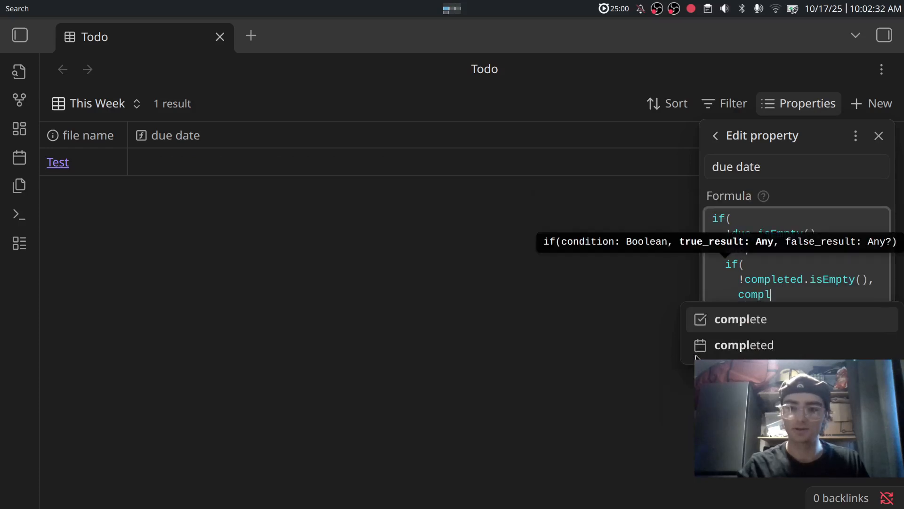
pyautogui.press('Down')
pyautogui.press('Return')
pyautogui.write('+ du')
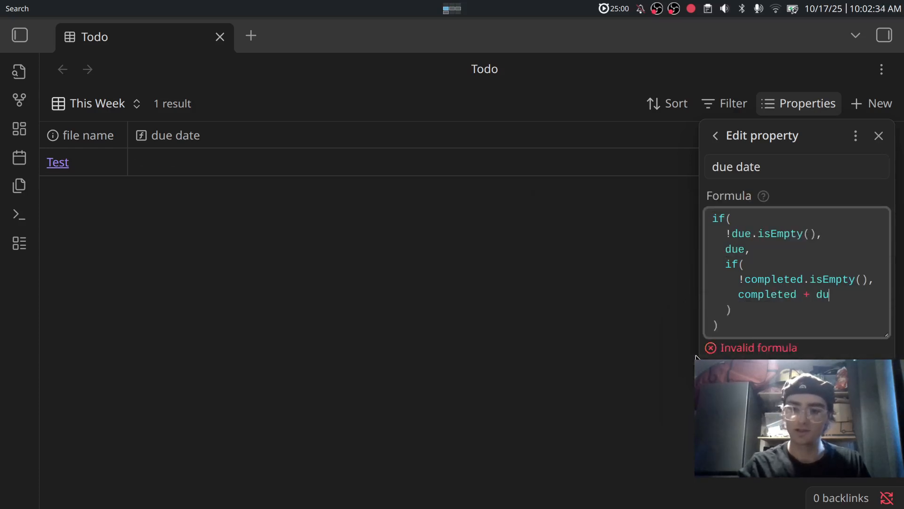
pyautogui.write('ration(')
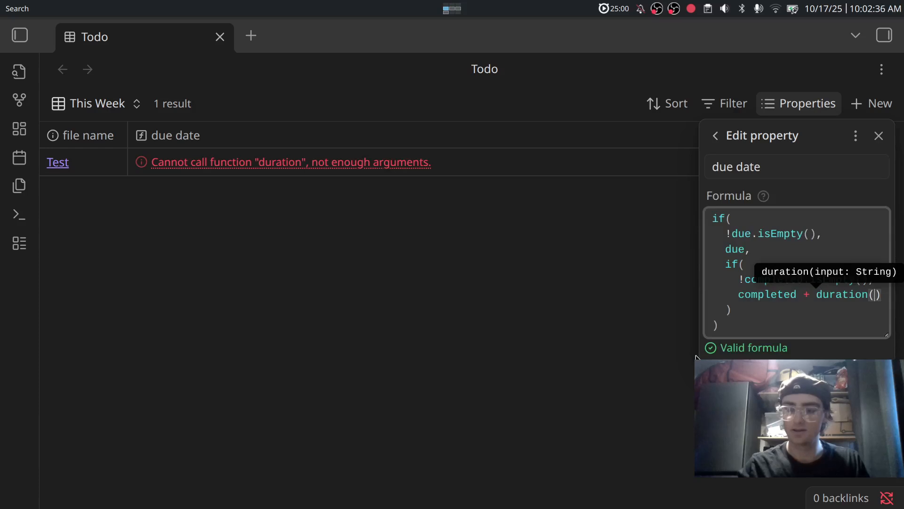
pyautogui.write('rep')
pyautogui.press('Return')
pyautogui.press('Right')
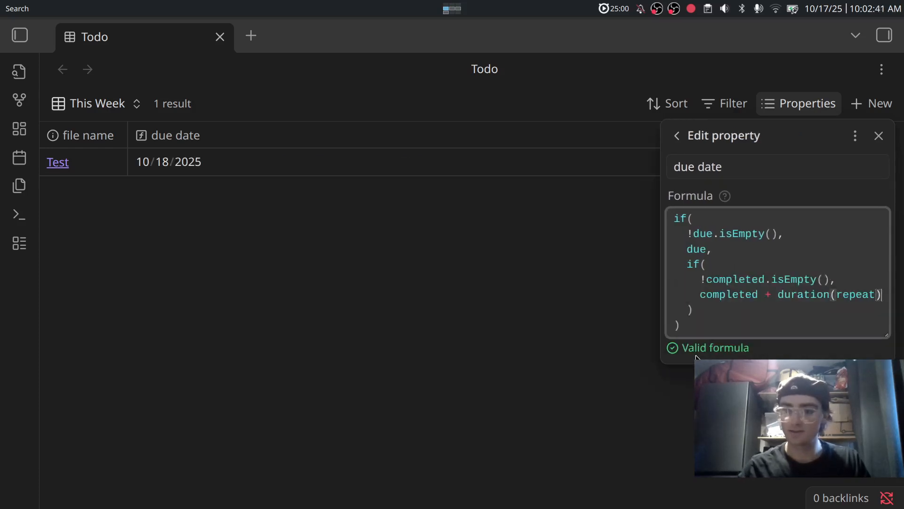
pyautogui.write(',')
pyautogui.press('Return')
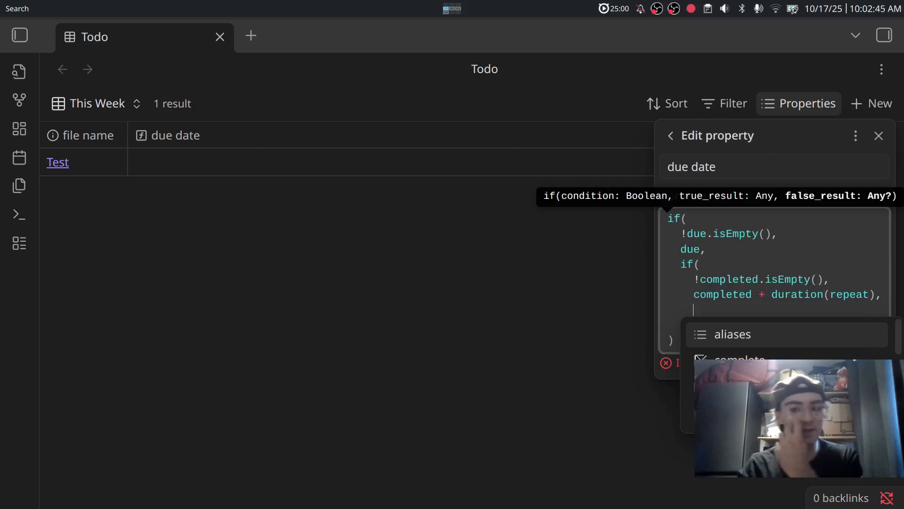
# Finish with the fallback file.ctime + duration(repeat).
pyautogui.write('file.c')
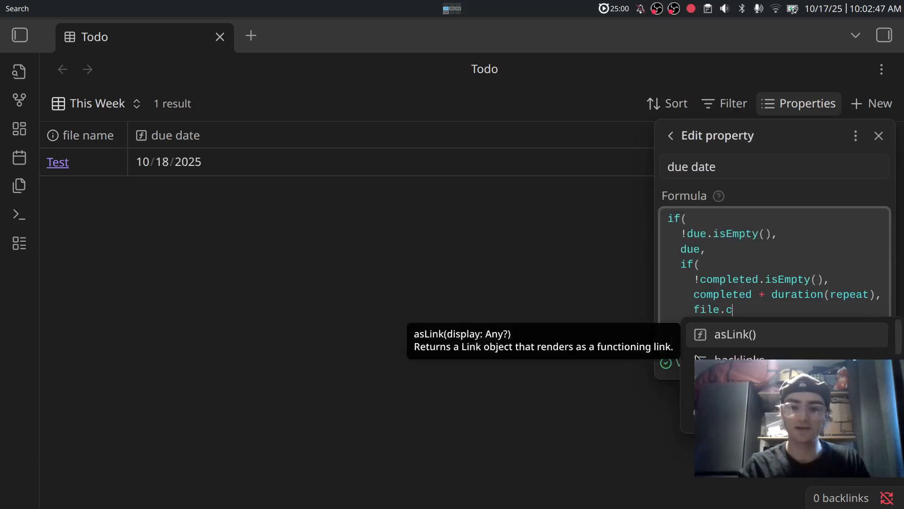
pyautogui.press('Return')
pyautogui.write('+ dur')
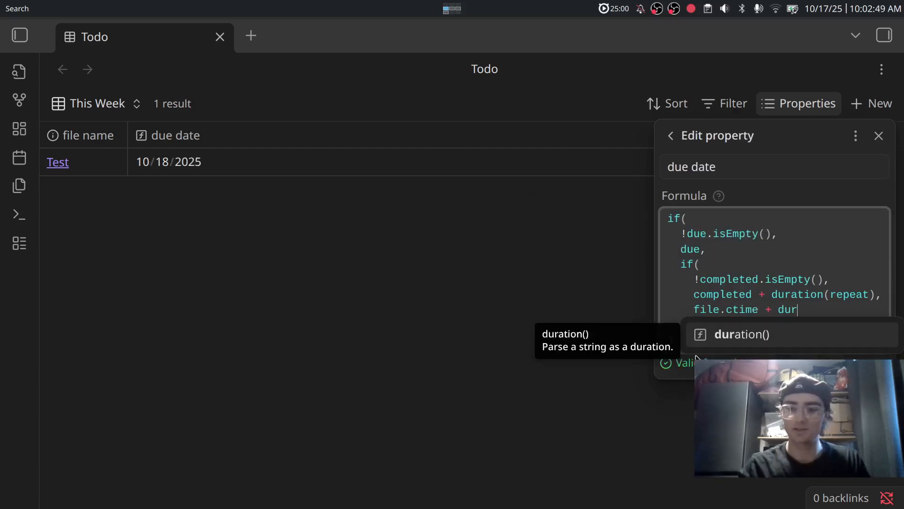
pyautogui.press('Return')
pyautogui.write('re')
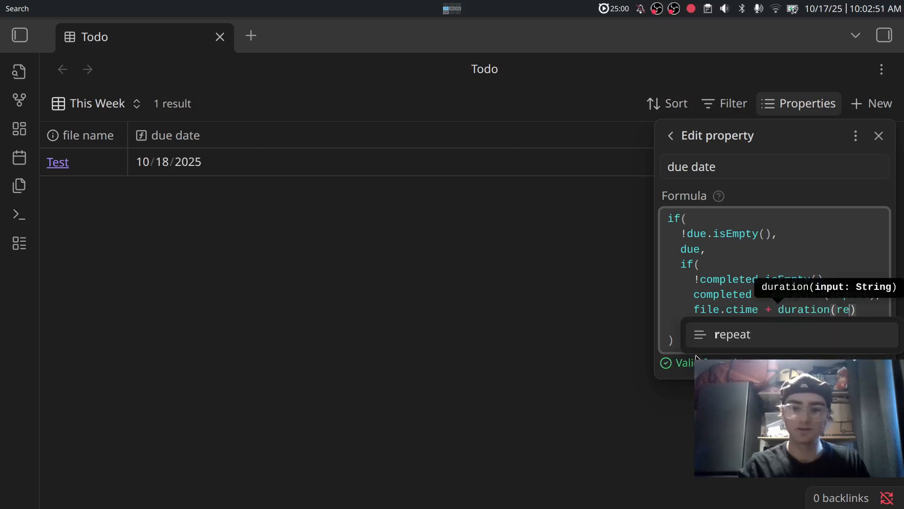
pyautogui.press('Return')
pyautogui.press('Right')
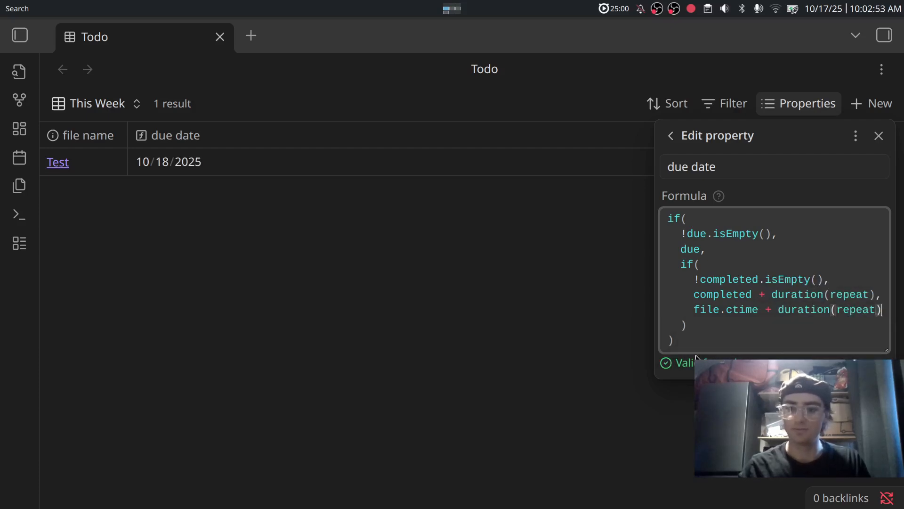
# Close the due date formula editor, briefly checking the views list and columns list.
pyautogui.click(528, 322)
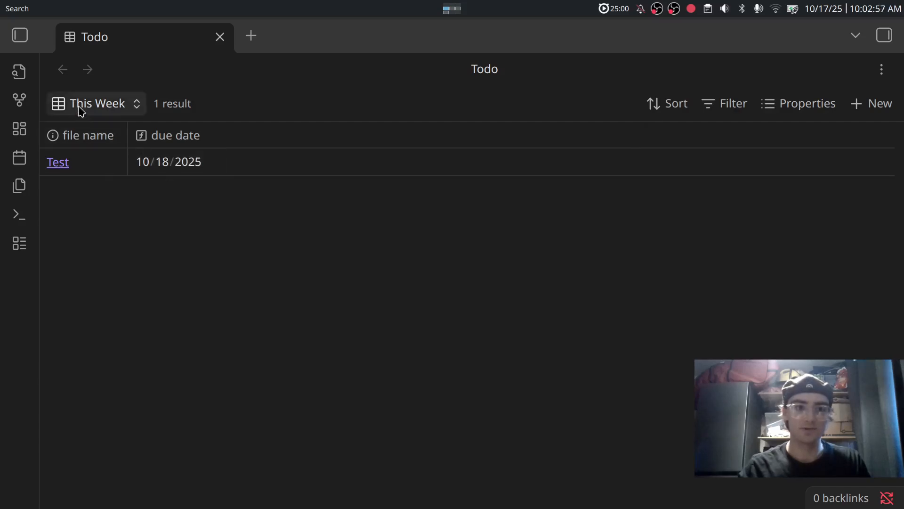
pyautogui.click(94, 108)
pyautogui.click(90, 109)
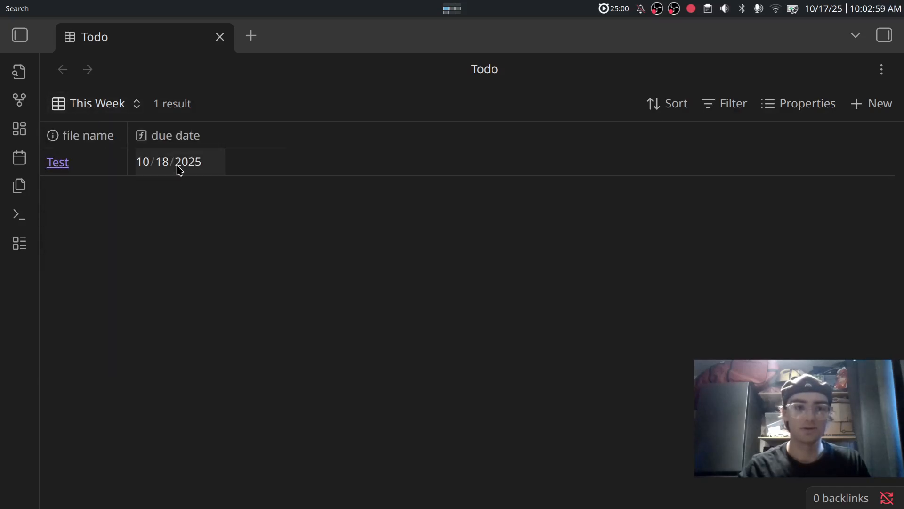
pyautogui.click(802, 105)
pyautogui.click(853, 113)
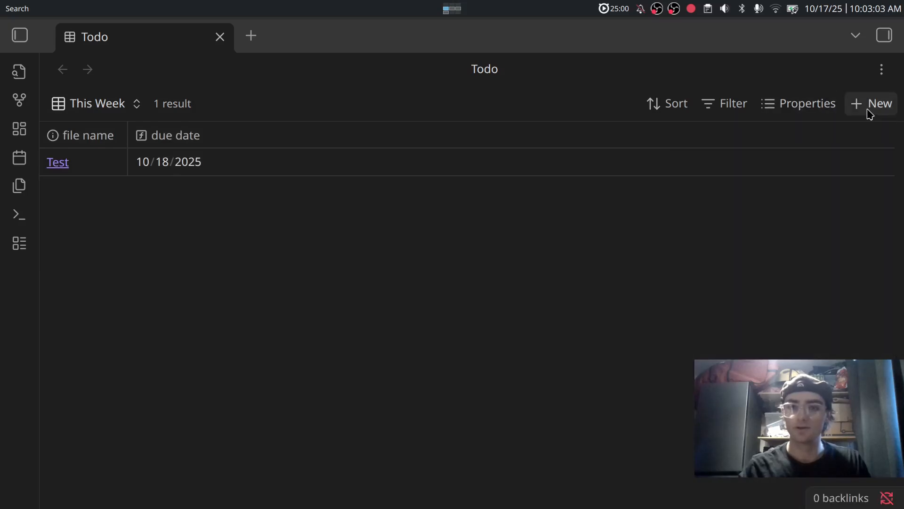
# Create a new task note titled 'Due Test' in the This Week table.
pyautogui.click(870, 107)
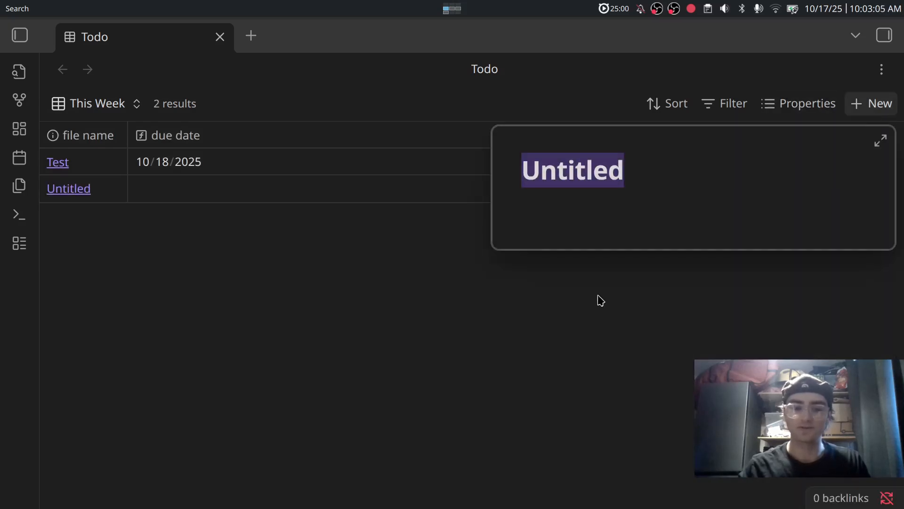
pyautogui.write('Due Test')
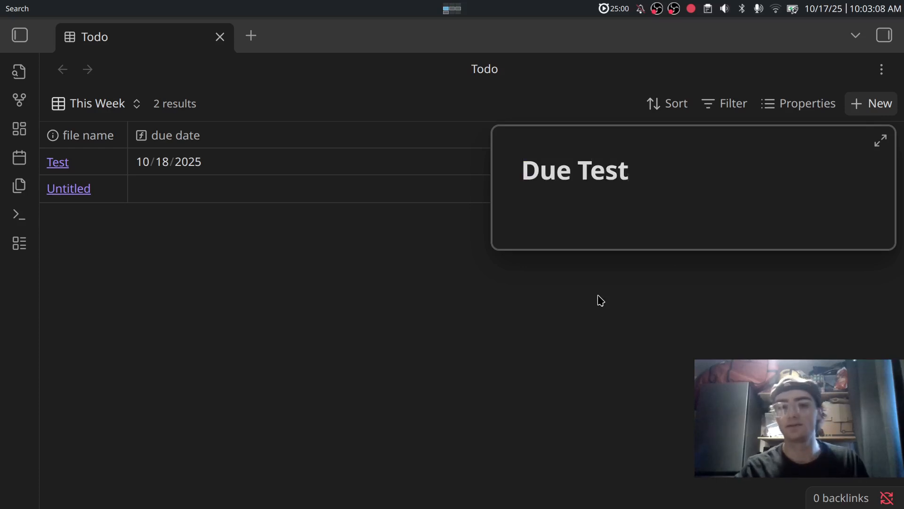
pyautogui.press('Return')
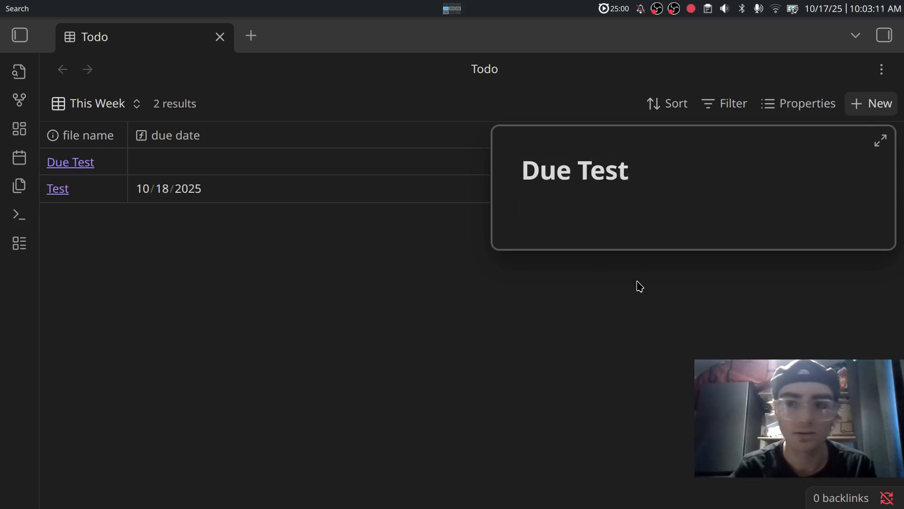
pyautogui.click(667, 297)
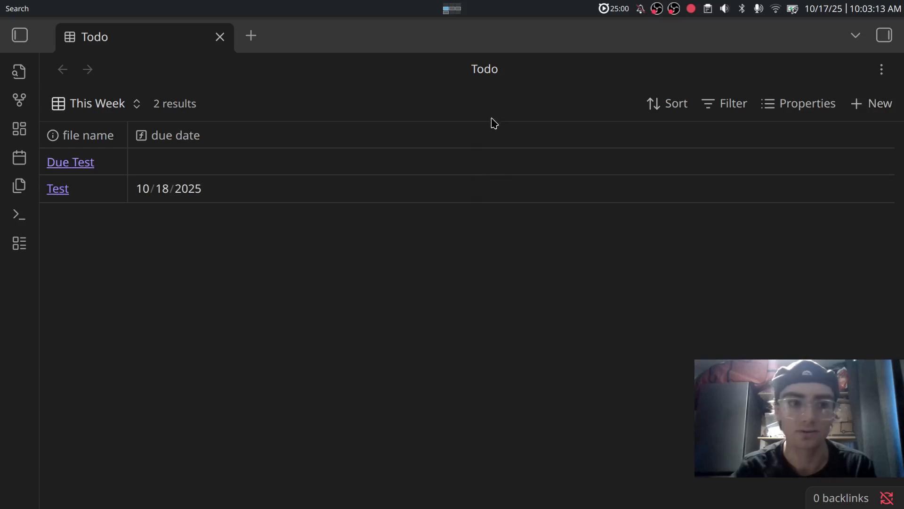
# Show the due, repeat, completed and complete columns in the This Week table.
pyautogui.click(800, 109)
pyautogui.scroll(-3, 730, 284)
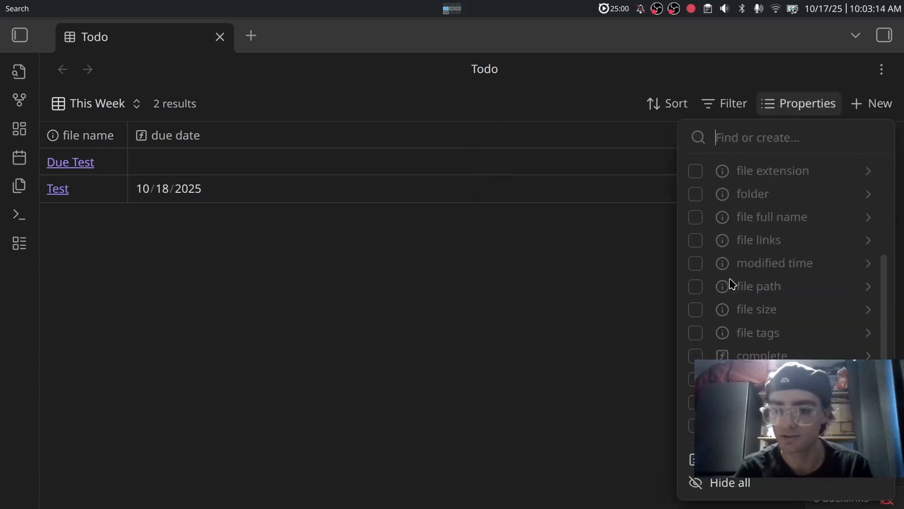
pyautogui.click(692, 402)
pyautogui.click(692, 425)
pyautogui.click(692, 380)
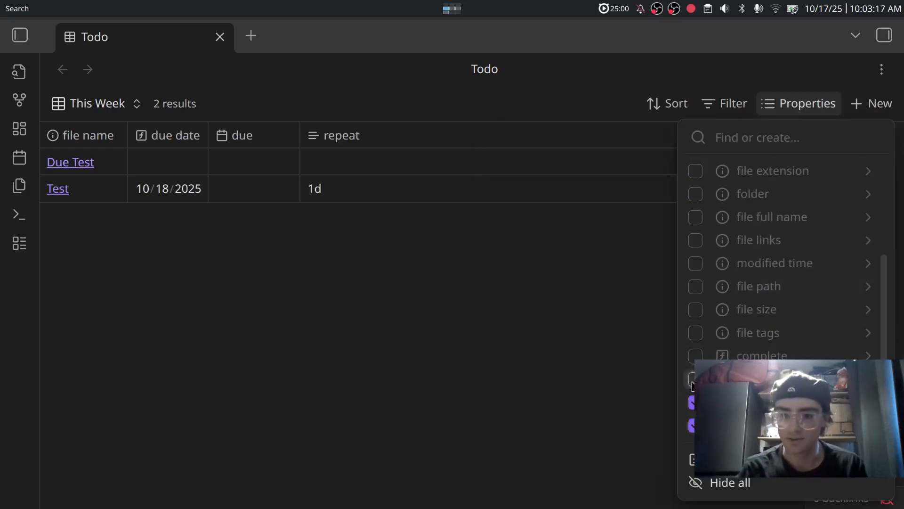
pyautogui.click(695, 355)
pyautogui.click(624, 359)
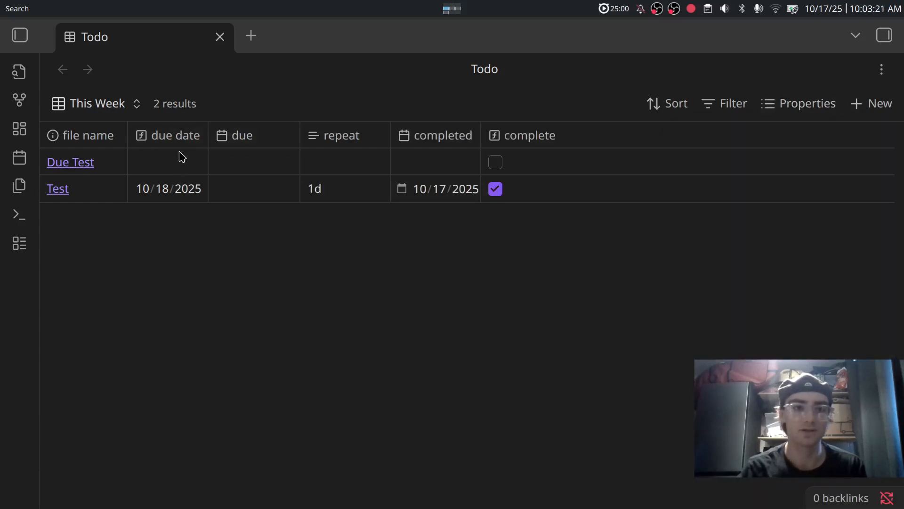
# Set Due Test's due date to 10/24/2025 and create another new note.
pyautogui.click(220, 163)
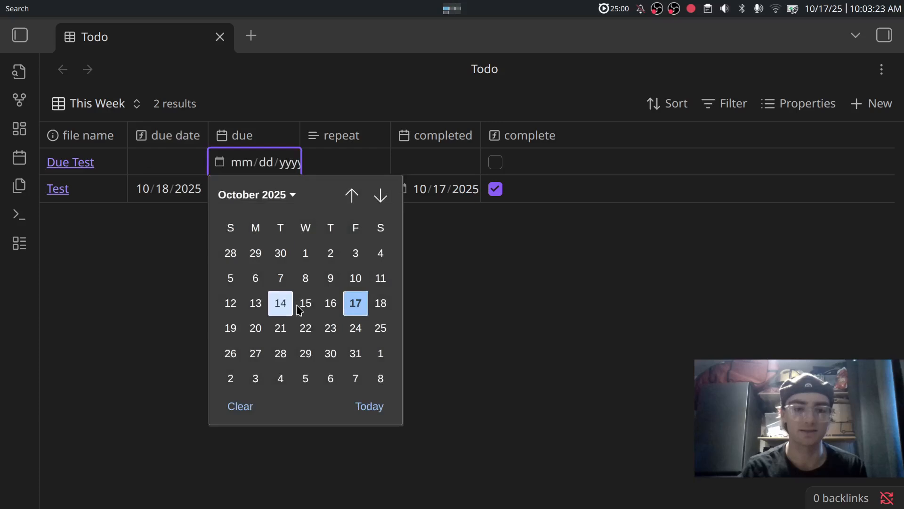
pyautogui.click(356, 328)
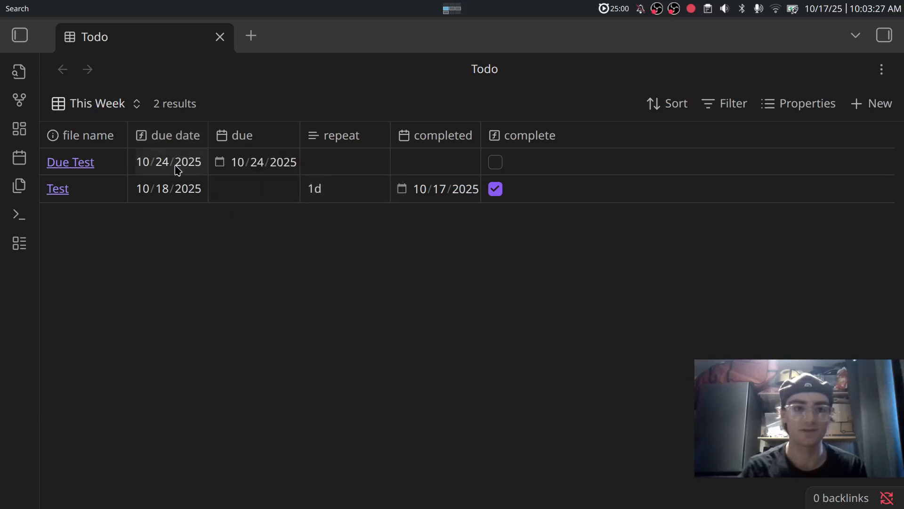
pyautogui.click(875, 103)
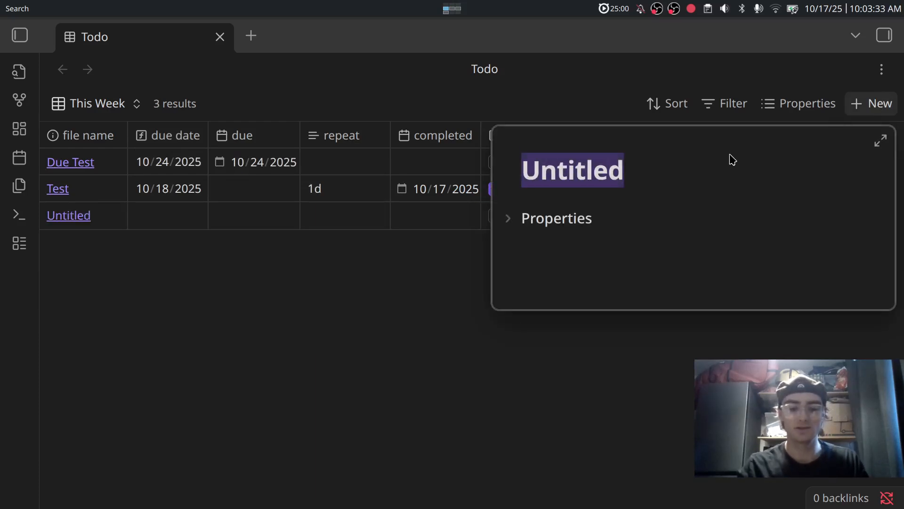
# Title the new note 'Repeat Test' and set its repeat to 2w, giving a 10/31/2025 due date.
pyautogui.write('Repeat Te')
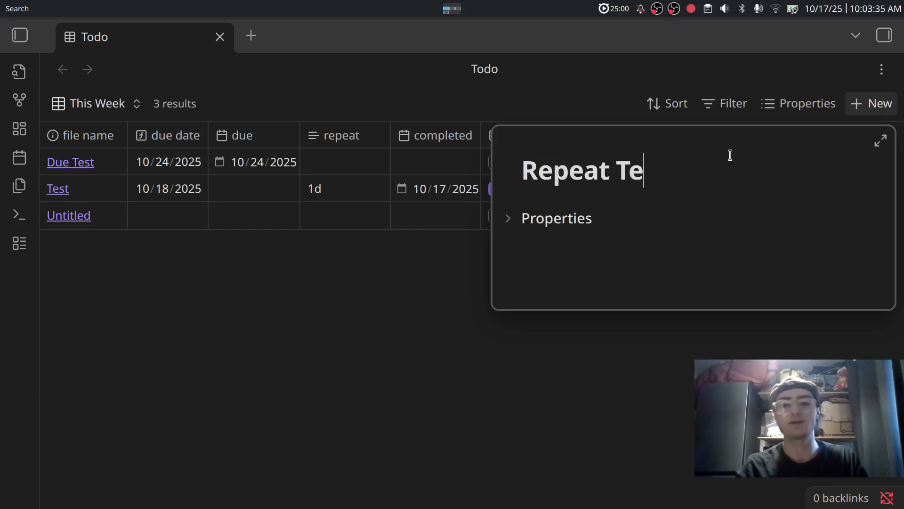
pyautogui.write('st')
pyautogui.click(508, 218)
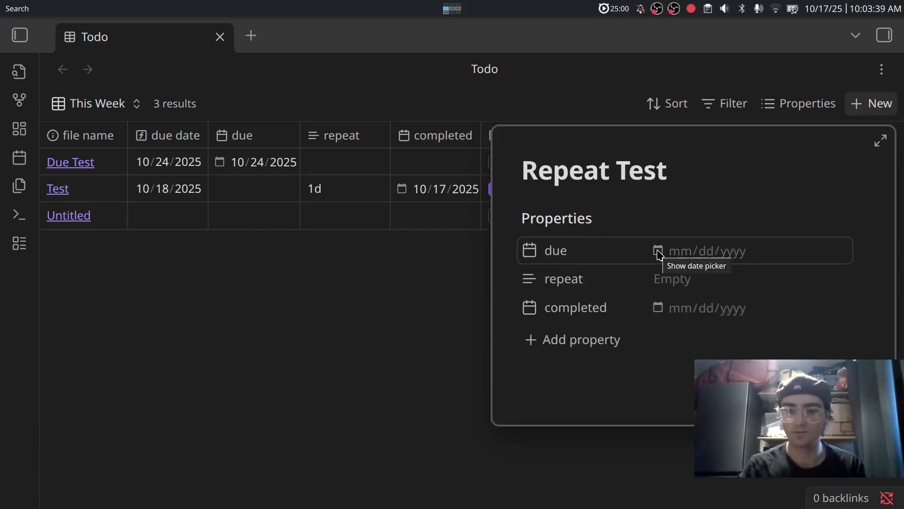
pyautogui.click(671, 280)
pyautogui.write('2w')
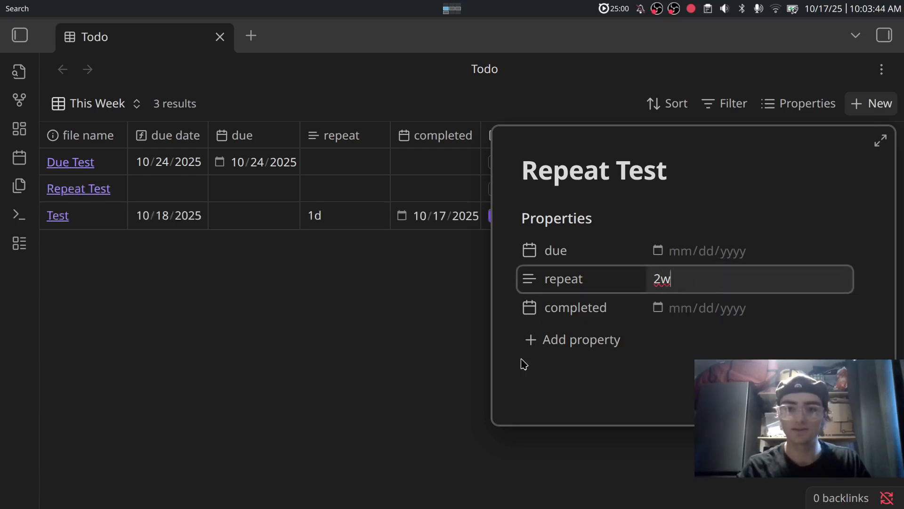
pyautogui.click(442, 360)
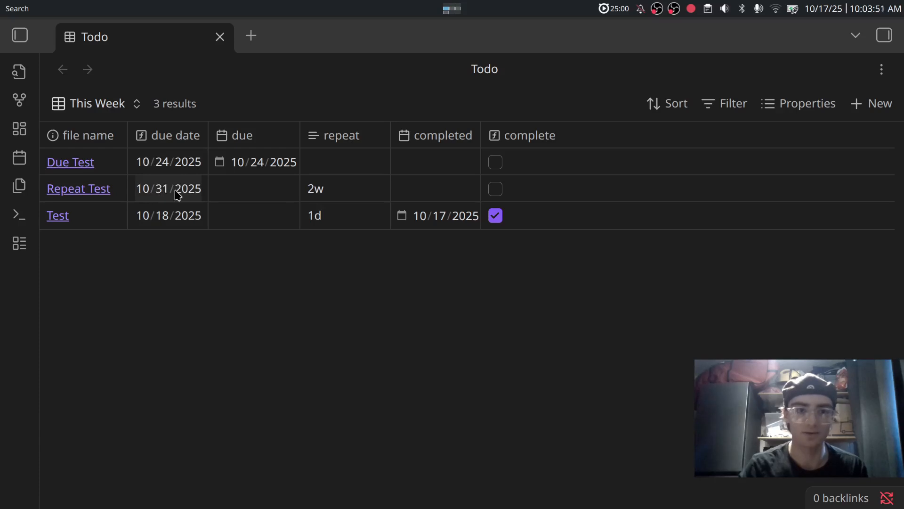
# Mark Repeat Test completed on October 18, 2025, moving its due date to 11/01/2025.
pyautogui.click(401, 192)
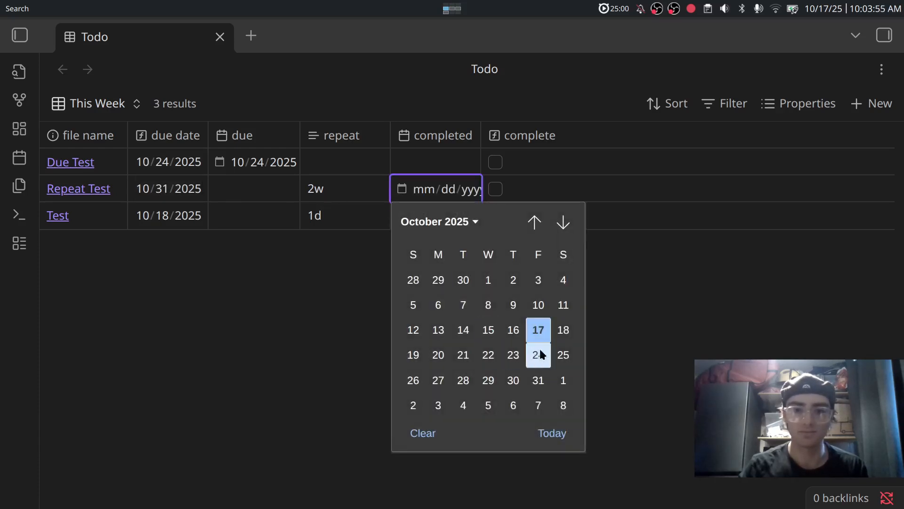
pyautogui.click(565, 339)
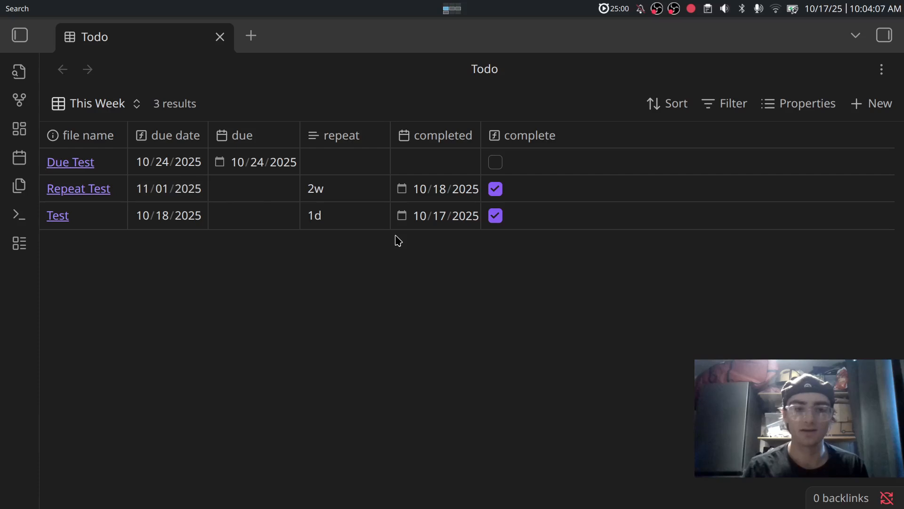
# Start a This Week view filter on the due date property.
pyautogui.click(673, 109)
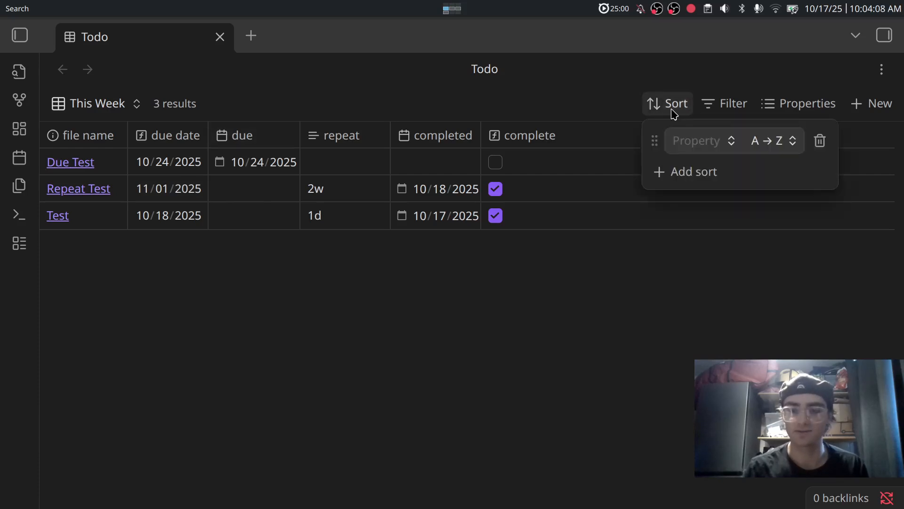
pyautogui.click(715, 102)
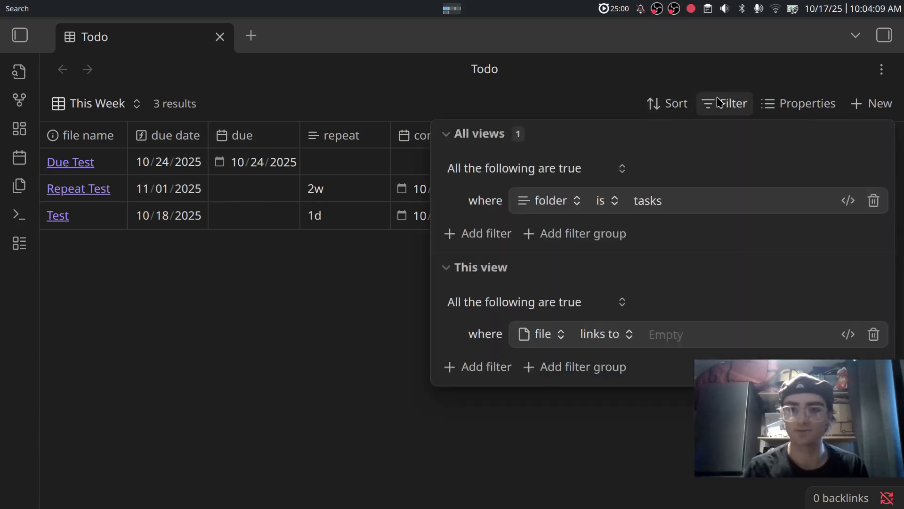
pyautogui.click(445, 137)
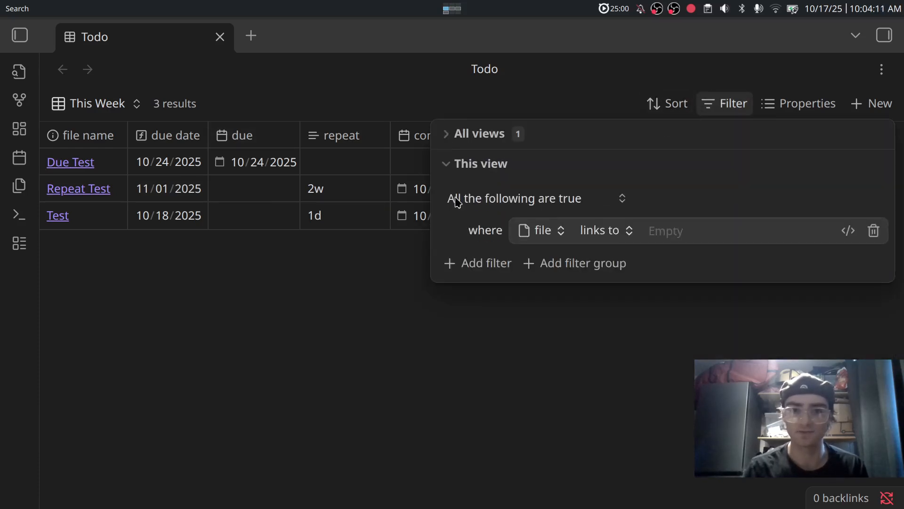
pyautogui.click(526, 240)
pyautogui.write('du')
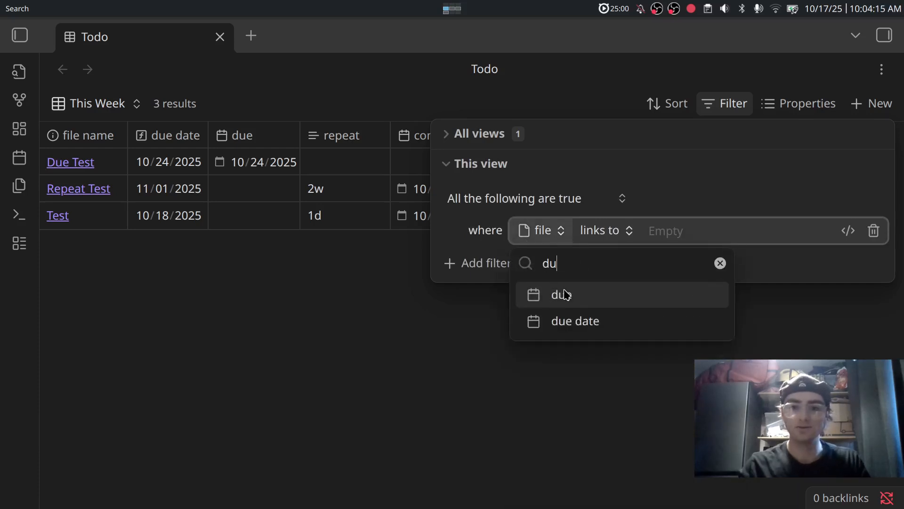
pyautogui.press('Down')
pyautogui.press('Return')
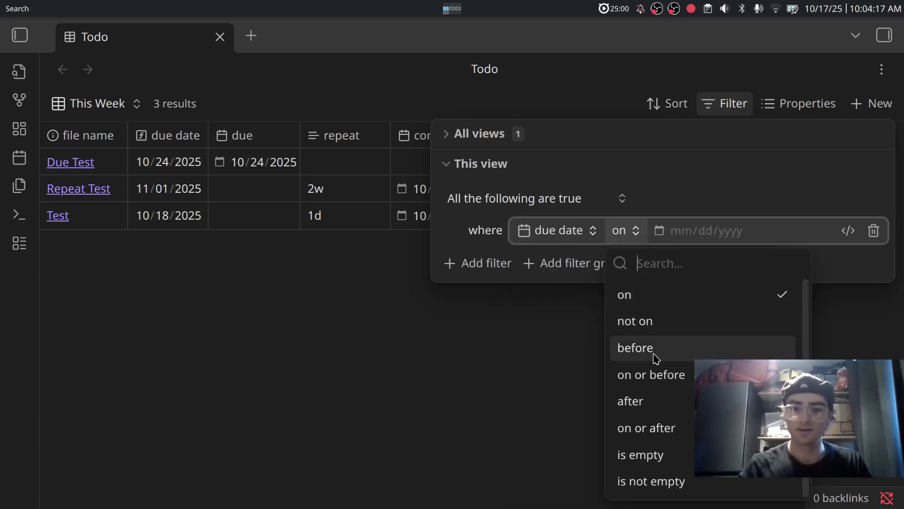
# Turn the filter into the formula due date before now() + duration(1w).
pyautogui.click(656, 359)
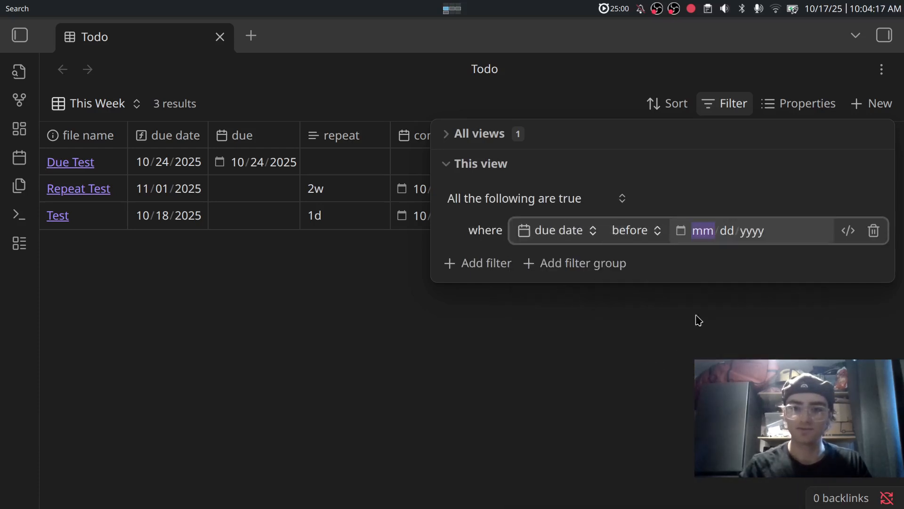
pyautogui.click(852, 229)
pyautogui.press('BackSpace')
pyautogui.press('BackSpace')
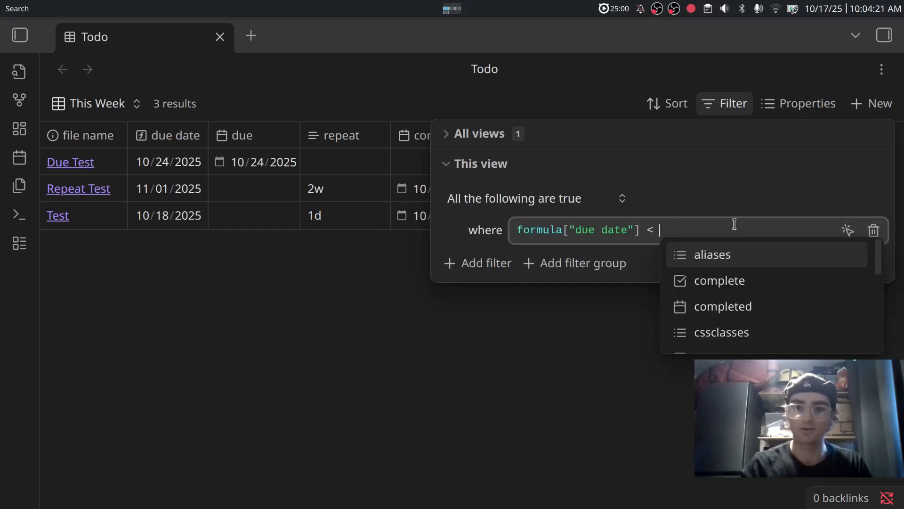
pyautogui.write('now')
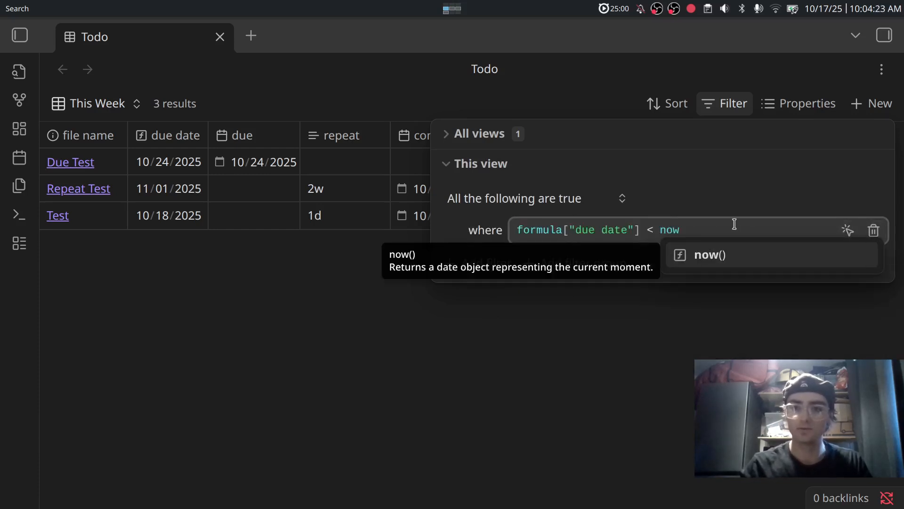
pyautogui.press('Return')
pyautogui.write('+ duration')
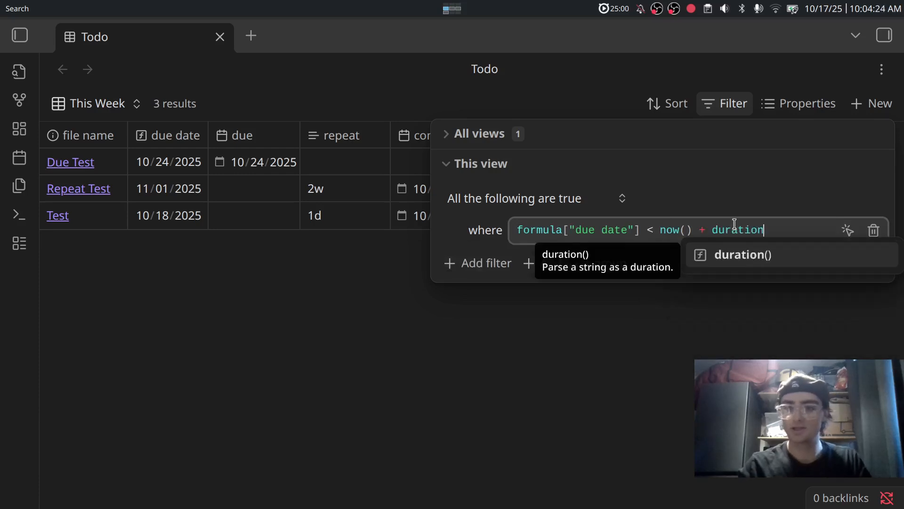
pyautogui.press('Return')
pyautogui.write('1w')
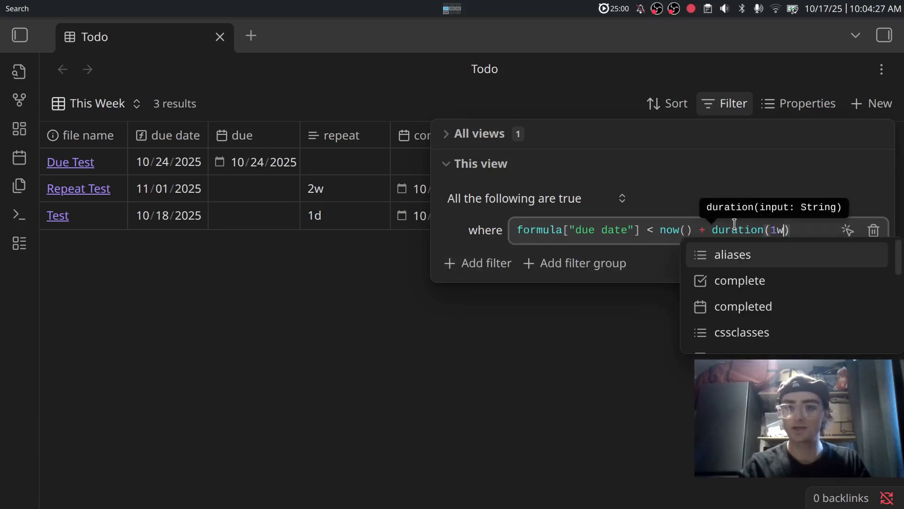
pyautogui.click(636, 389)
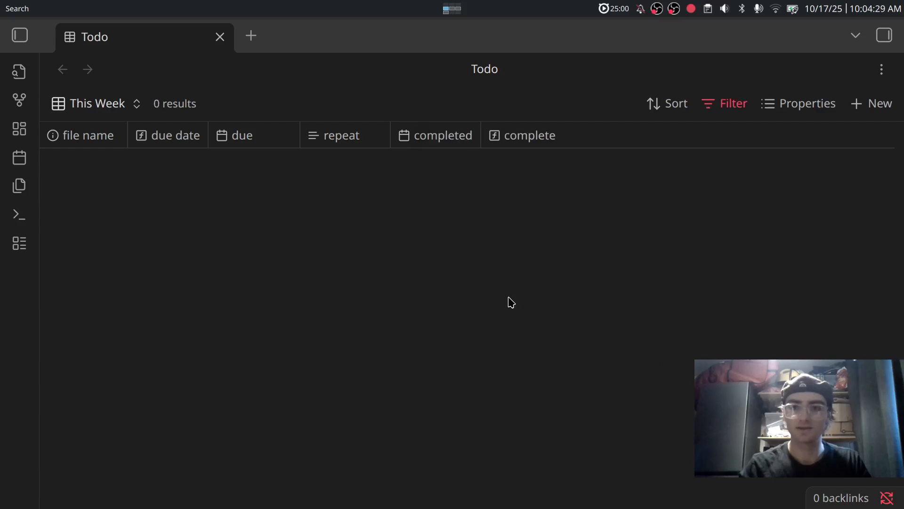
# Quote the duration argument as "1w" so only Due Test and Test remain.
pyautogui.click(732, 105)
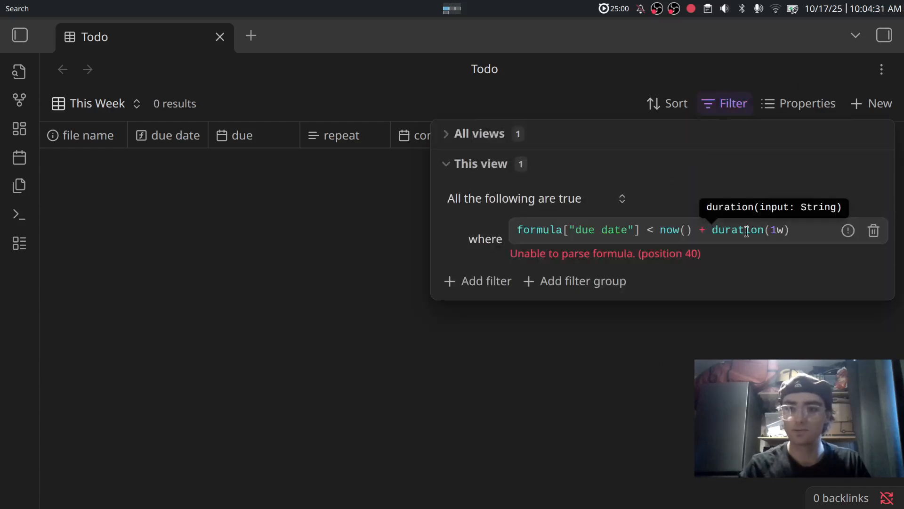
pyautogui.click(771, 230)
pyautogui.write('"1w')
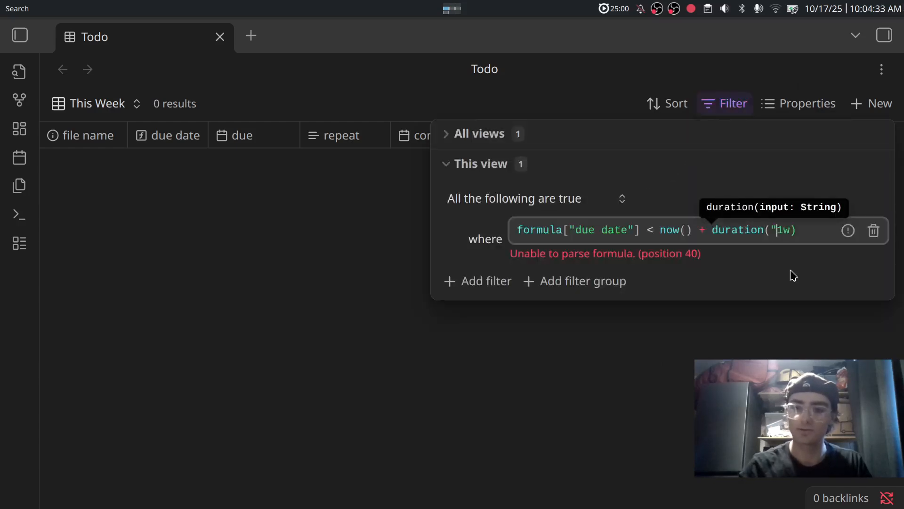
pyautogui.write('"')
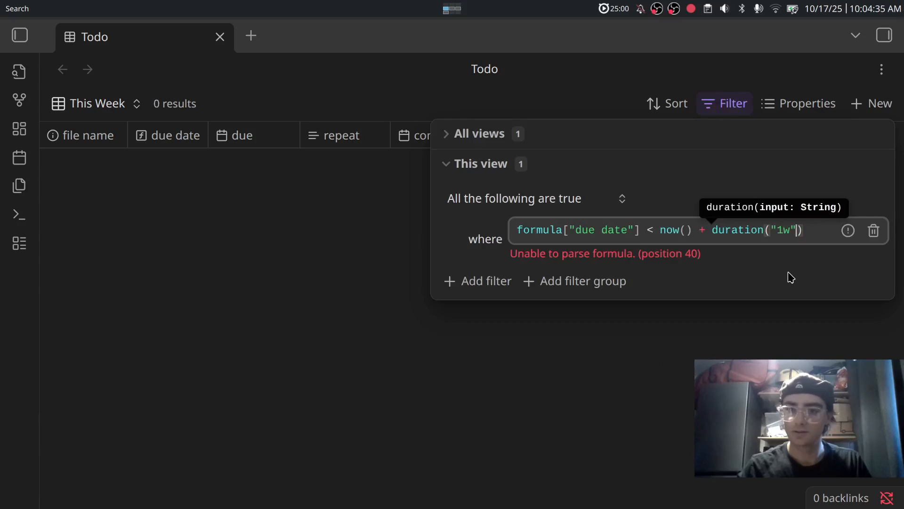
pyautogui.press('Right')
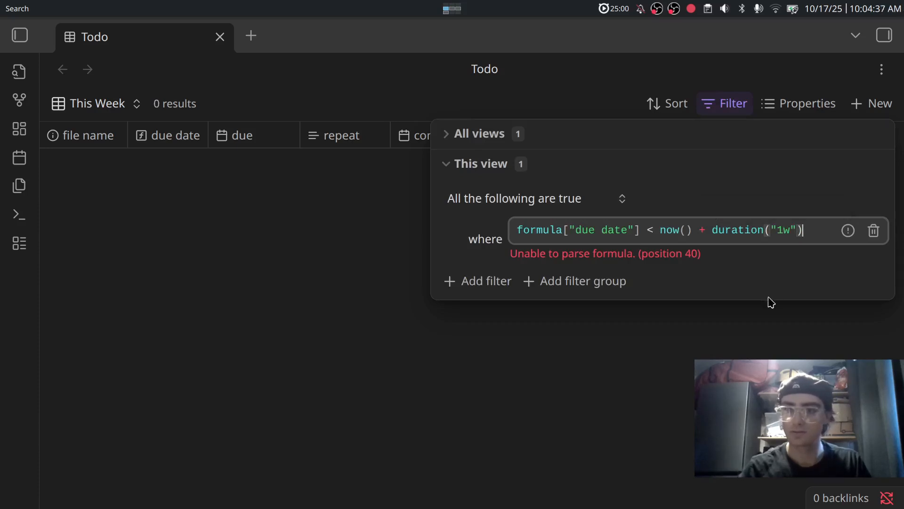
pyautogui.click(751, 334)
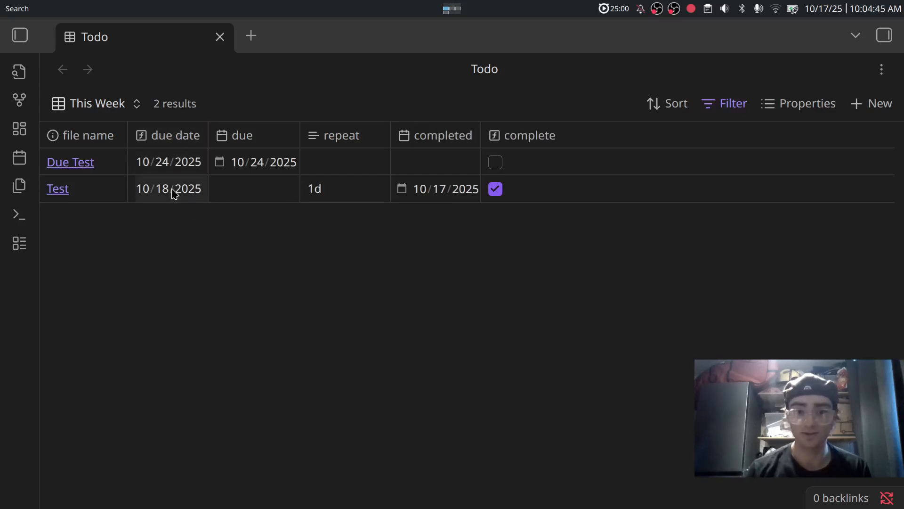
# Add a second filter requiring complete to be unchecked, leaving only Due Test.
pyautogui.click(719, 110)
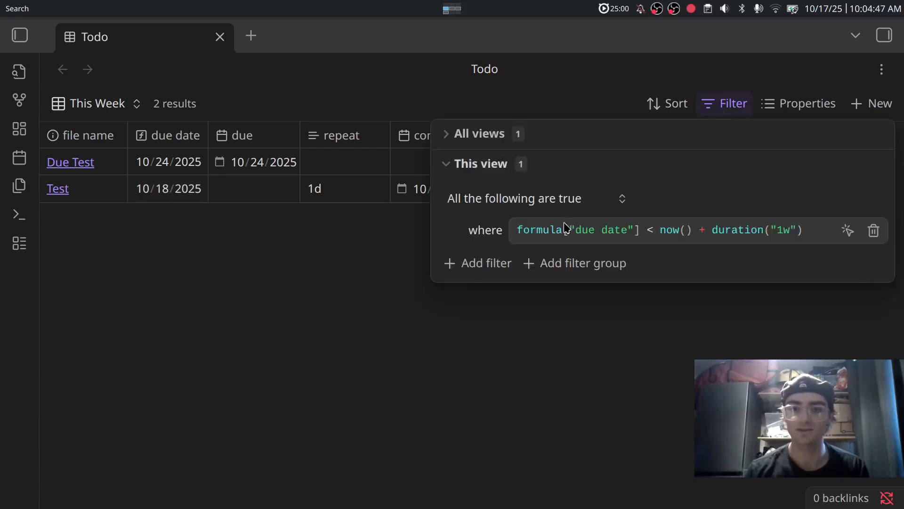
pyautogui.click(476, 266)
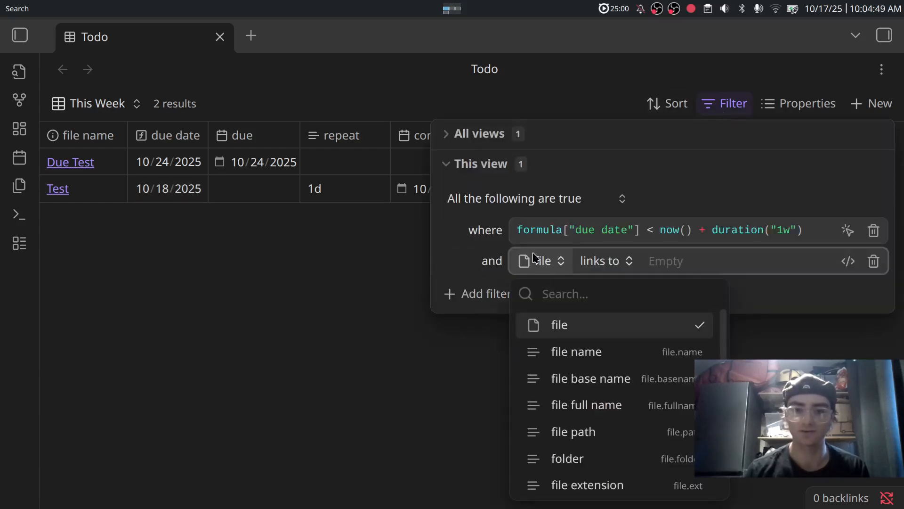
pyautogui.write('complete')
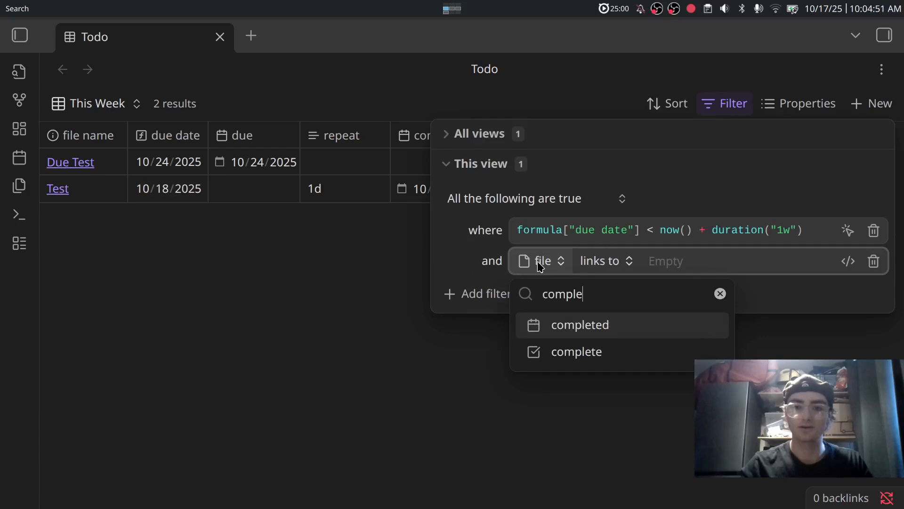
pyautogui.press('Return')
pyautogui.press('Return')
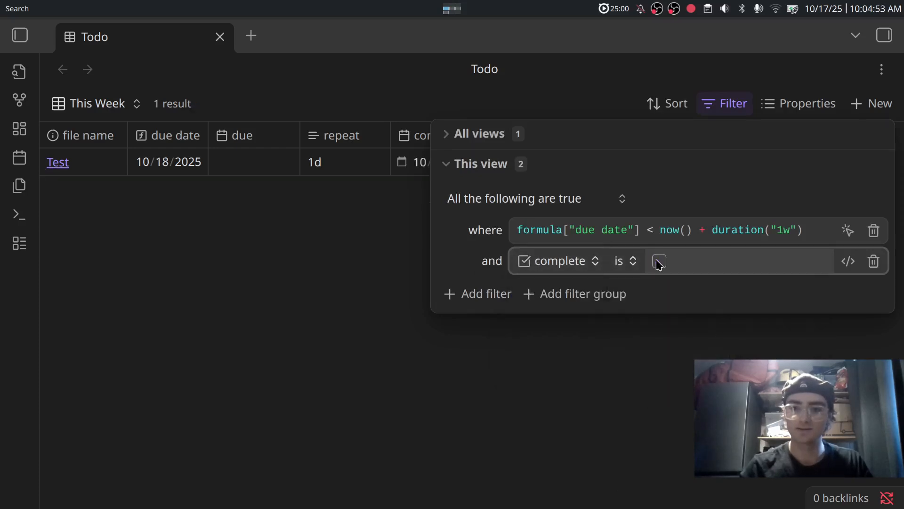
pyautogui.click(595, 358)
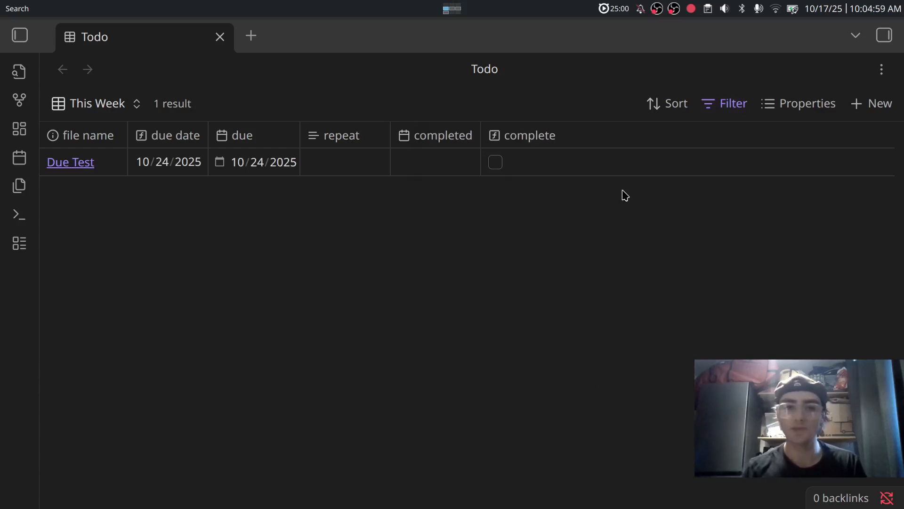
# Add a new subjects property of List type as a column in the view.
pyautogui.click(798, 105)
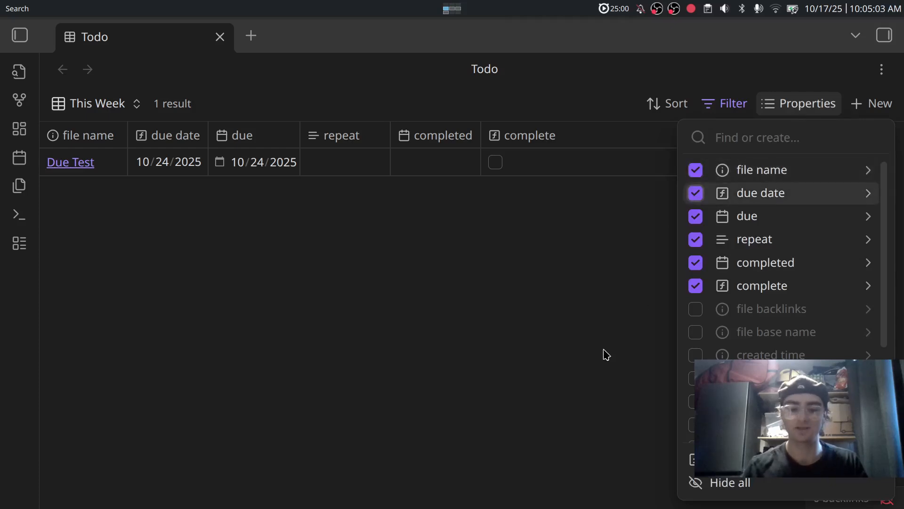
pyautogui.write('tags')
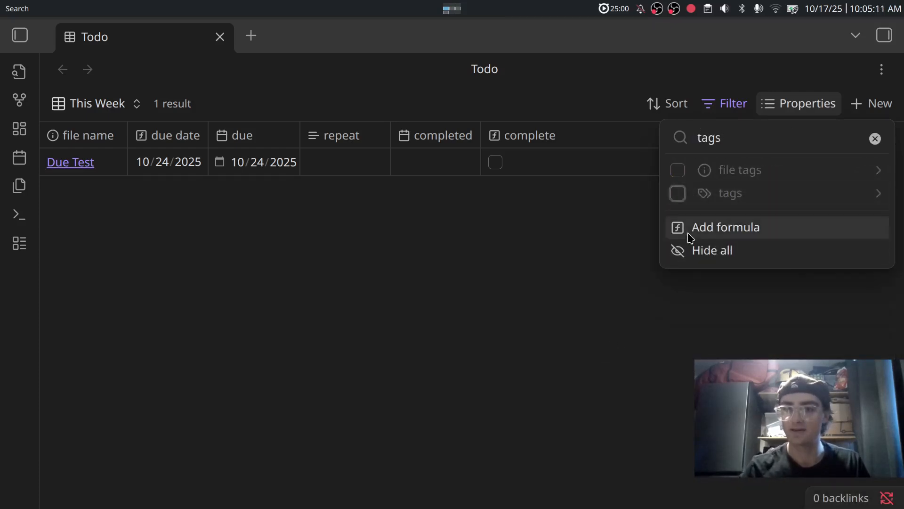
pyautogui.press('BackSpace')
pyautogui.press('BackSpace')
pyautogui.press('BackSpace')
pyautogui.press('BackSpace')
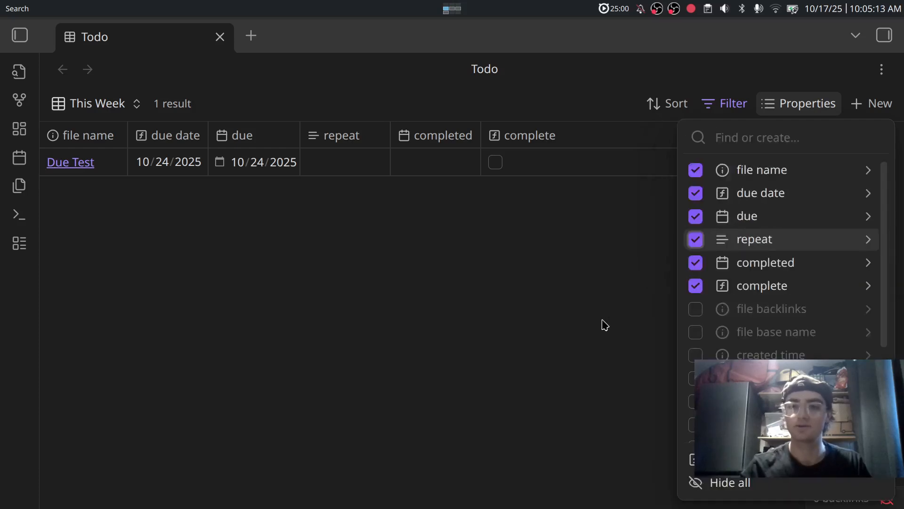
pyautogui.write('subjects')
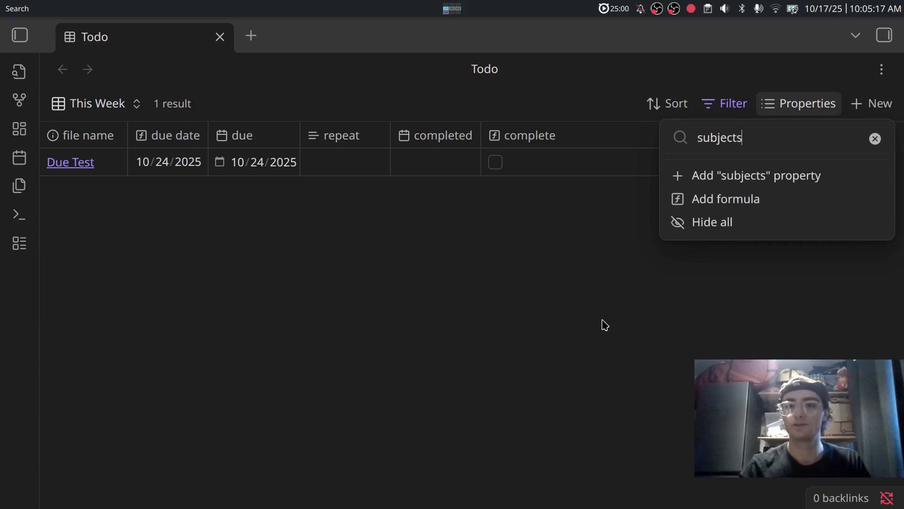
pyautogui.click(766, 181)
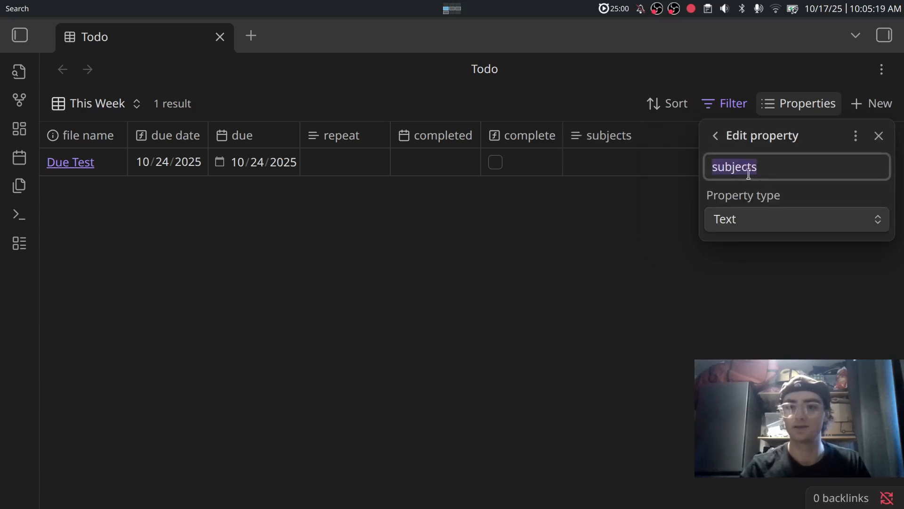
pyautogui.click(739, 220)
pyautogui.click(746, 308)
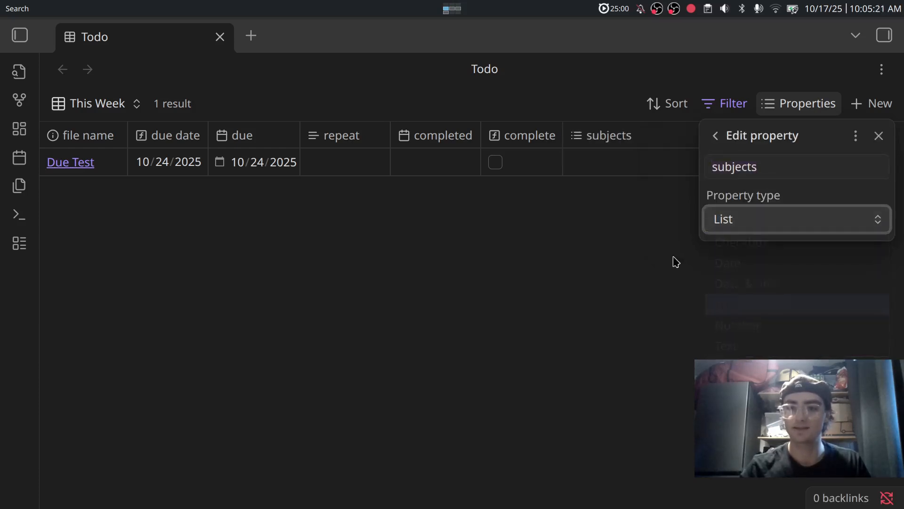
# Give Due Test the subjects test, new and idk.
pyautogui.click(615, 162)
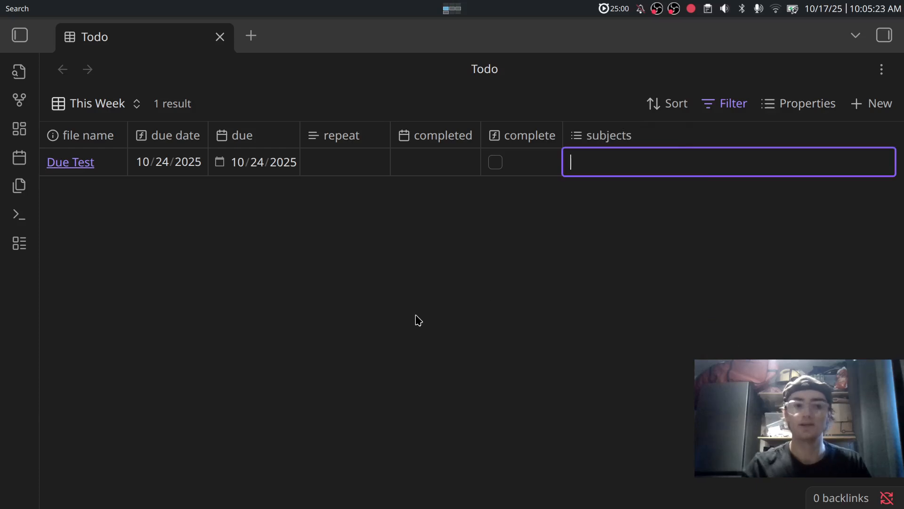
pyautogui.write('te')
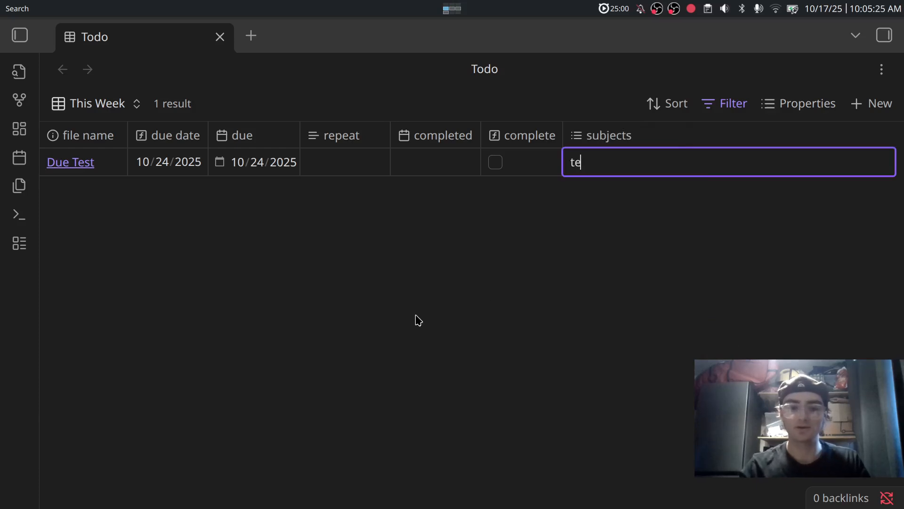
pyautogui.write('st')
pyautogui.press('Return')
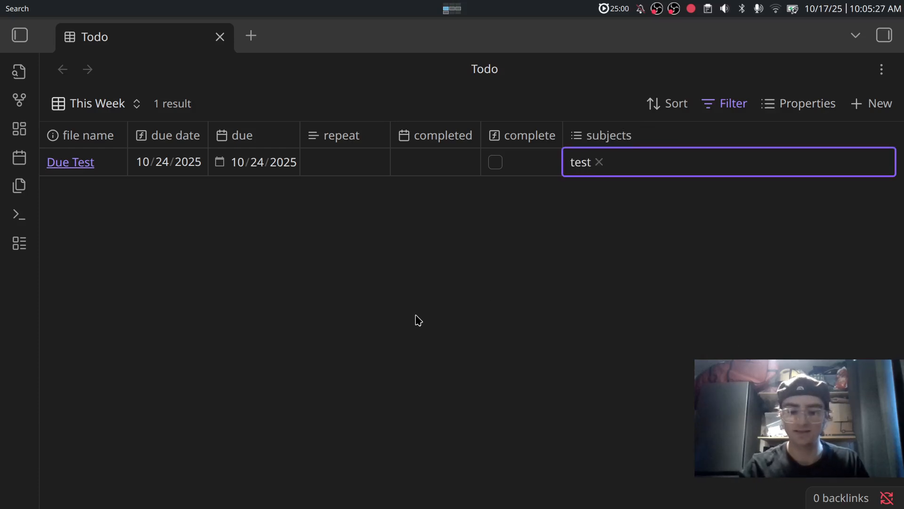
pyautogui.write('new')
pyautogui.press('Return')
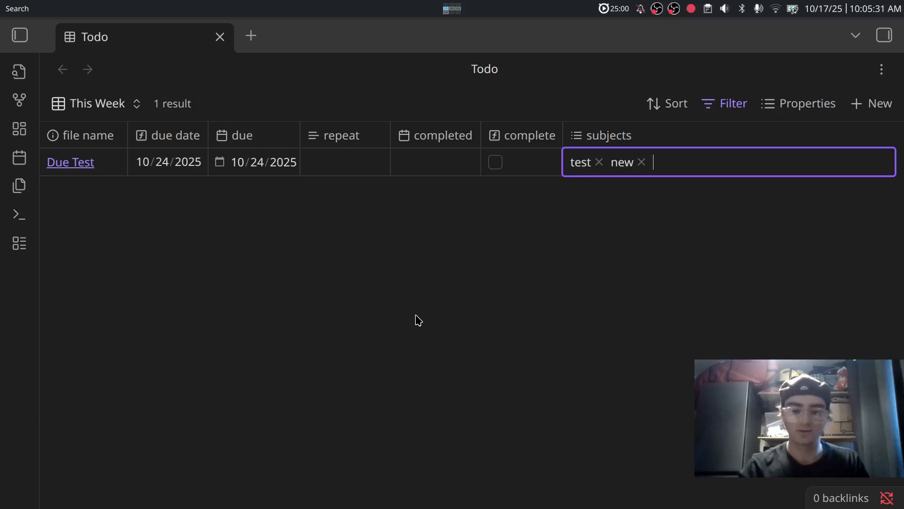
pyautogui.click(490, 329)
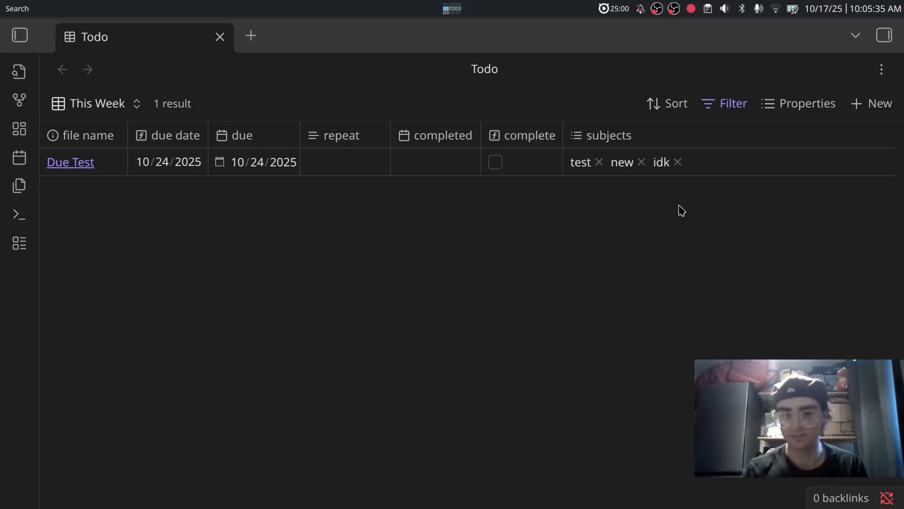
pyautogui.click(718, 110)
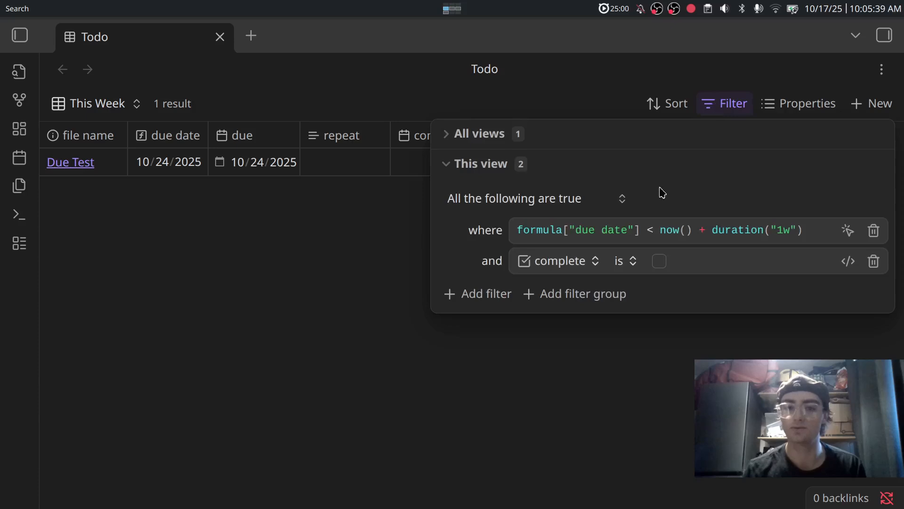
pyautogui.click(672, 337)
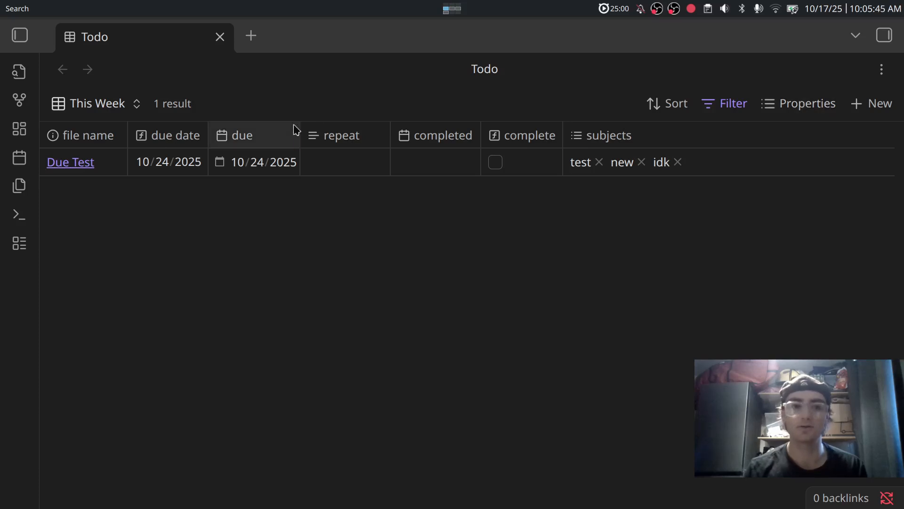
# Add a new formula column named 'relative due'.
pyautogui.click(824, 110)
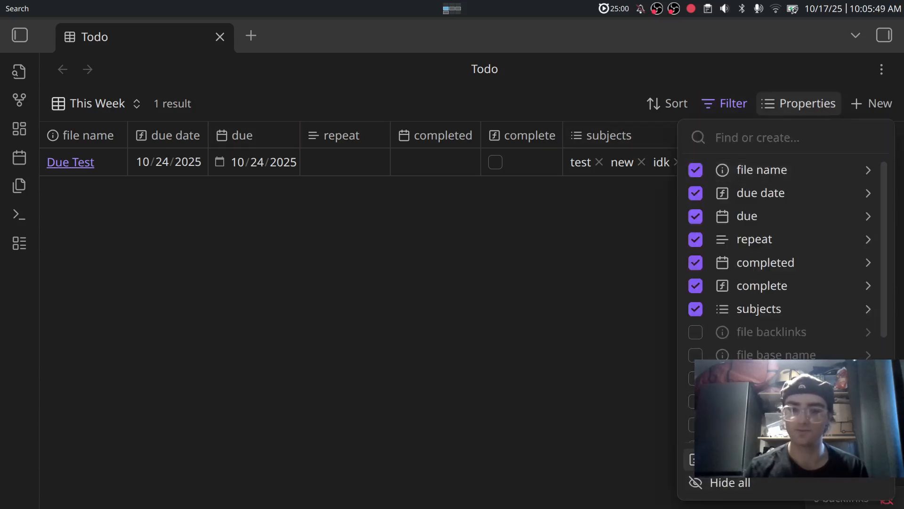
pyautogui.click(721, 459)
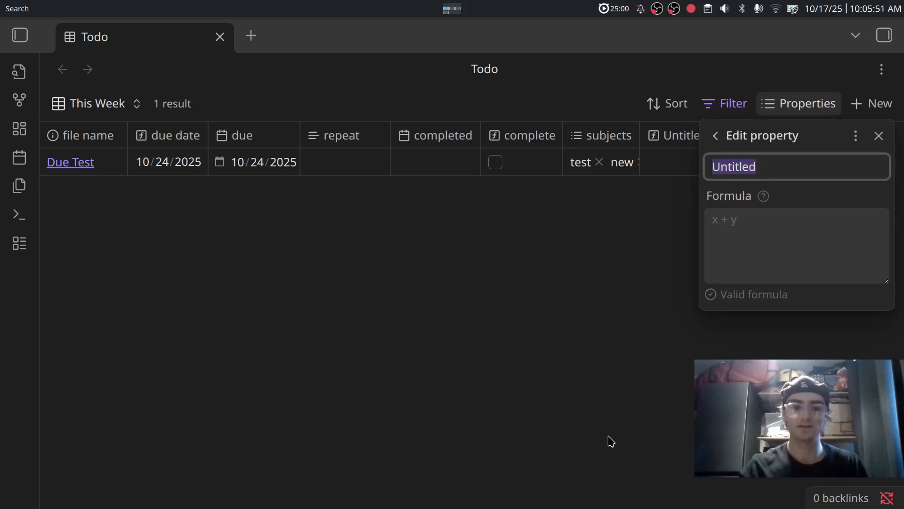
pyautogui.write('relativre')
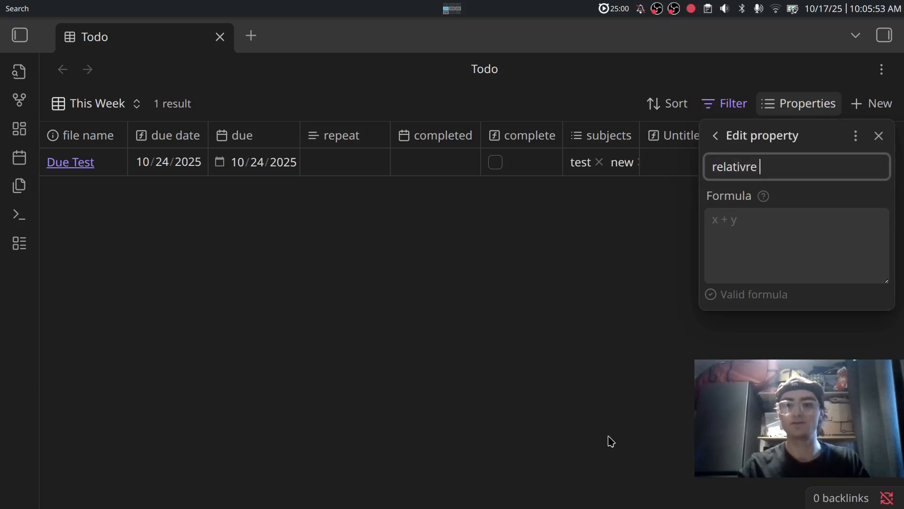
pyautogui.press('BackSpace')
pyautogui.press('BackSpace')
pyautogui.press('BackSpace')
pyautogui.write('e due')
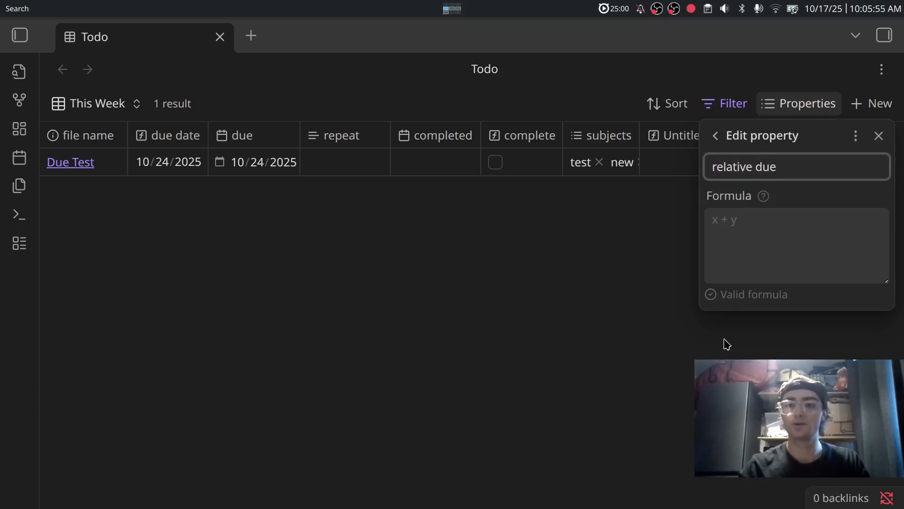
# Set its formula to formula["due date"].relative() so Due Test shows 'in 7 days'.
pyautogui.click(763, 255)
pyautogui.write('rel')
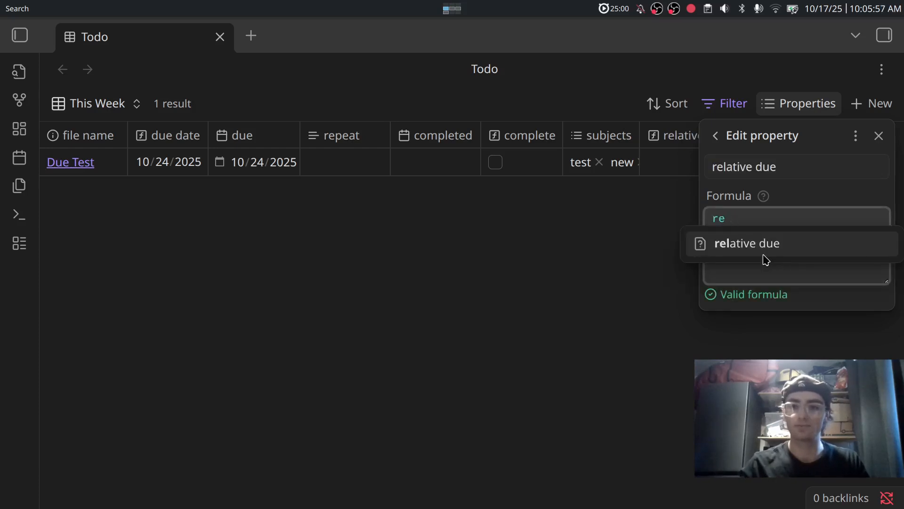
pyautogui.press('BackSpace')
pyautogui.press('BackSpace')
pyautogui.press('BackSpace')
pyautogui.write('due')
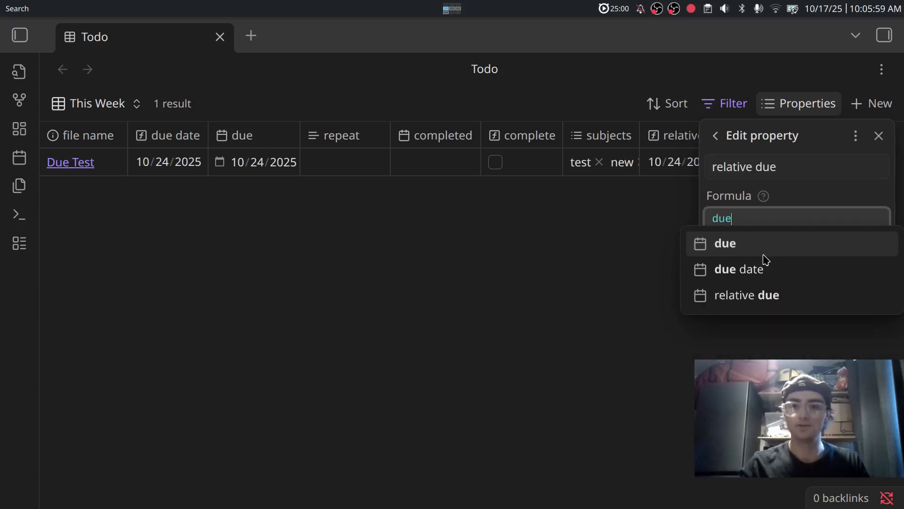
pyautogui.click(764, 260)
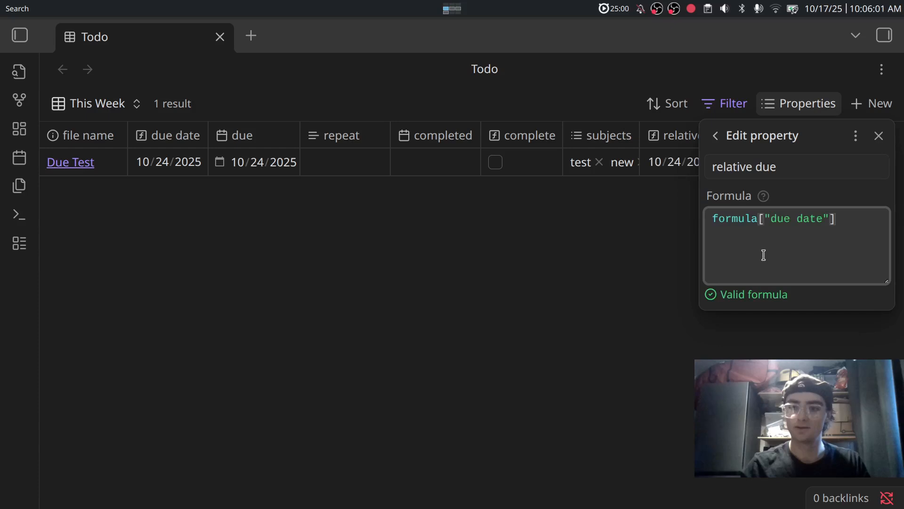
pyautogui.write('.re')
pyautogui.click(763, 254)
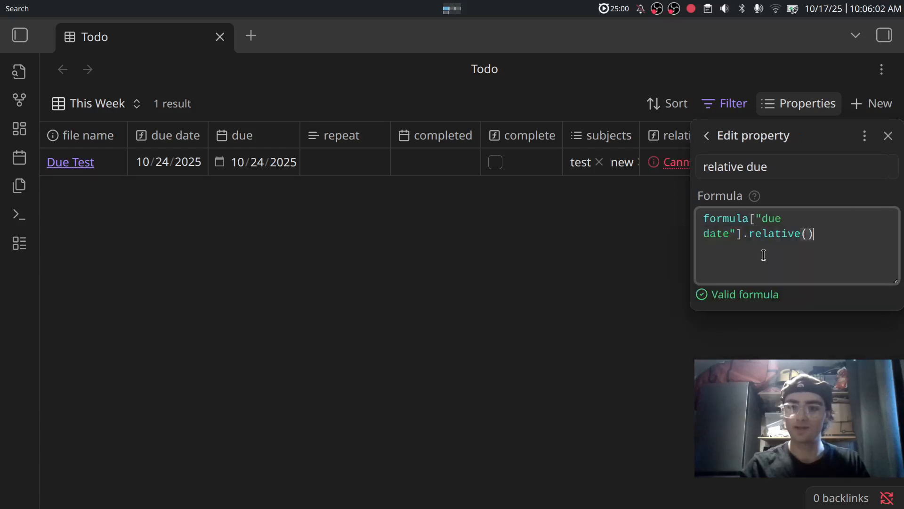
pyautogui.click(623, 319)
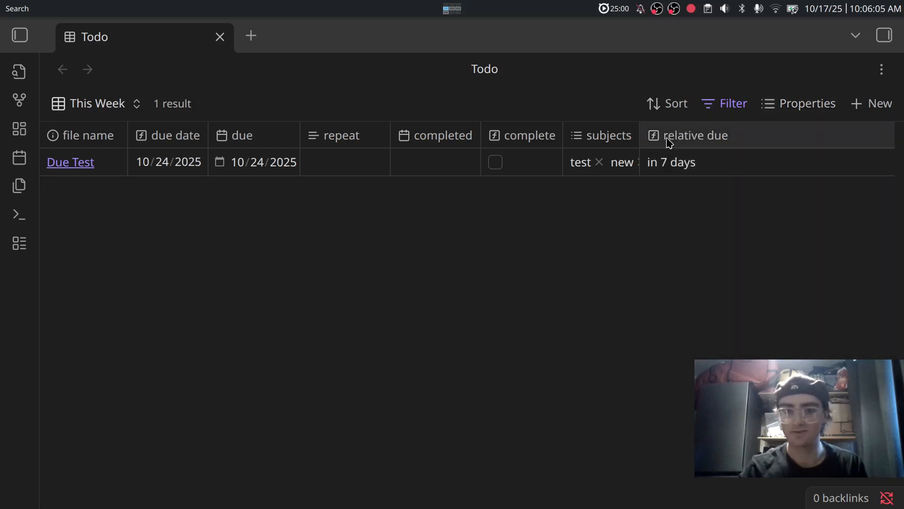
# Move the relative due column to sit right after file name.
pyautogui.moveTo(669, 142); pyautogui.dragTo(147, 142)
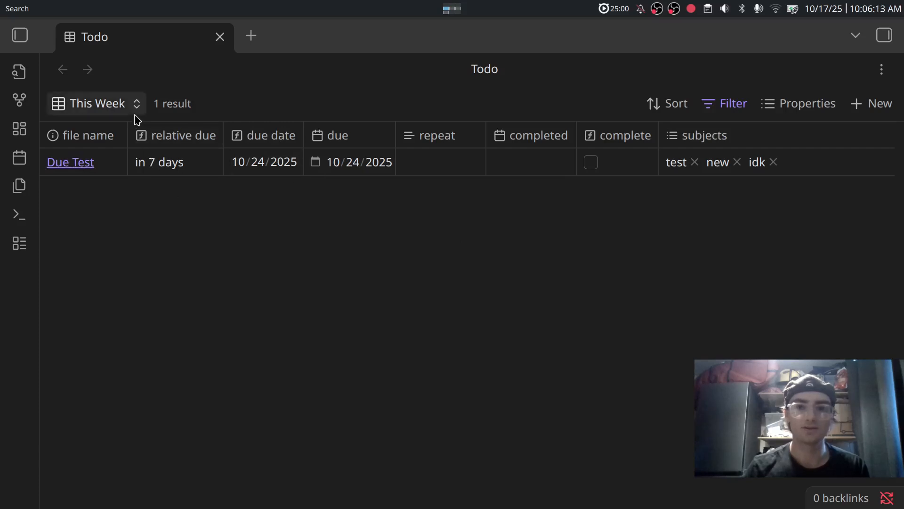
pyautogui.click(100, 103)
pyautogui.click(337, 265)
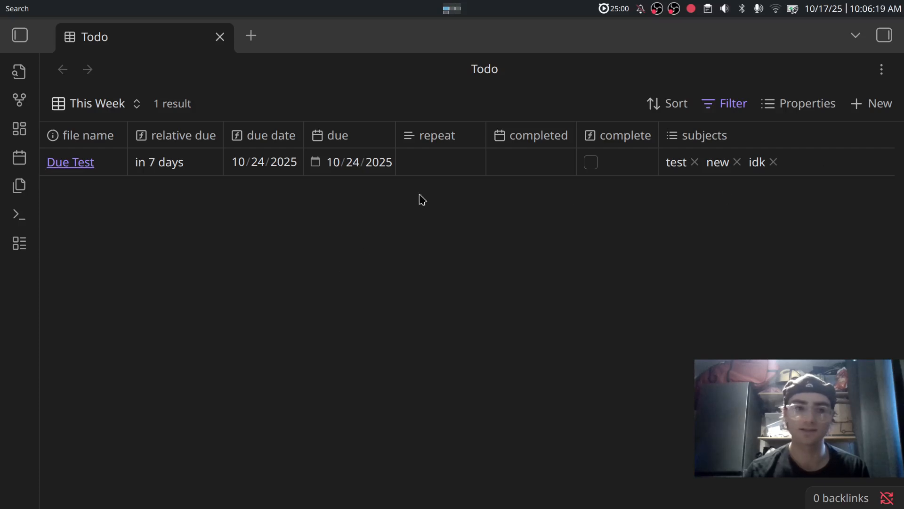
# Add a [[Welcome]] link to Due Test's body, then go back to the Todo table.
pyautogui.click(73, 169)
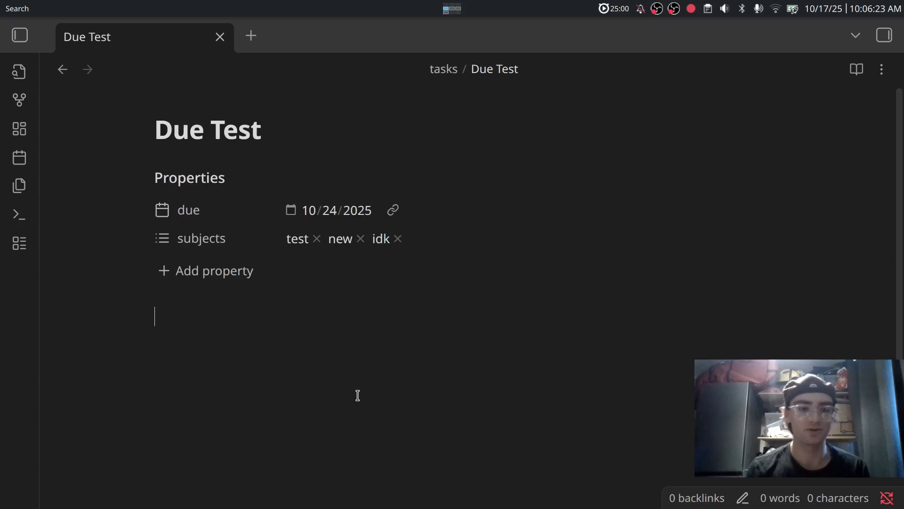
pyautogui.write('[[')
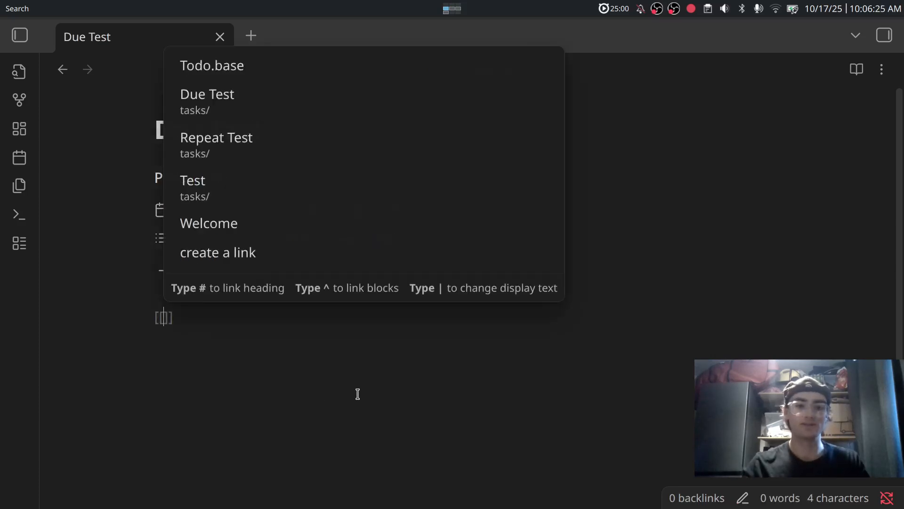
pyautogui.write('asldk')
pyautogui.press('BackSpace')
pyautogui.press('BackSpace')
pyautogui.press('BackSpace')
pyautogui.press('BackSpace')
pyautogui.press('BackSpace')
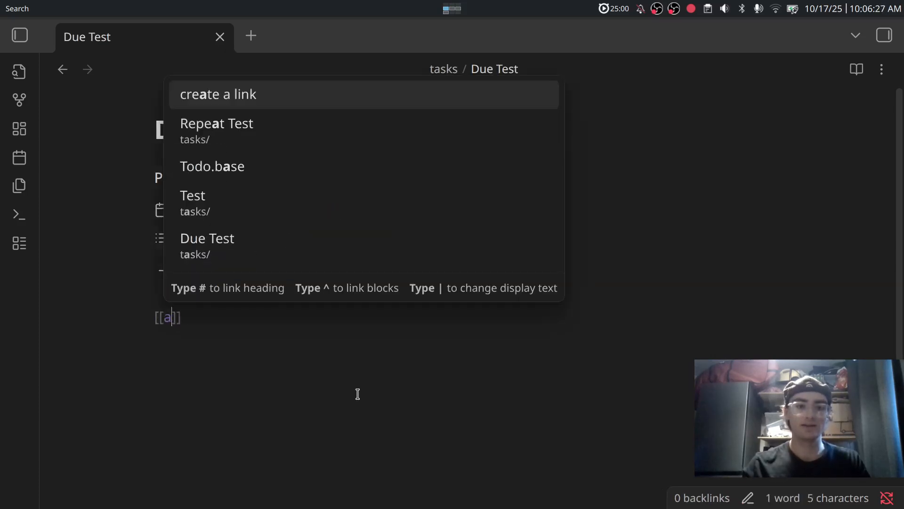
pyautogui.press('BackSpace')
pyautogui.write('W')
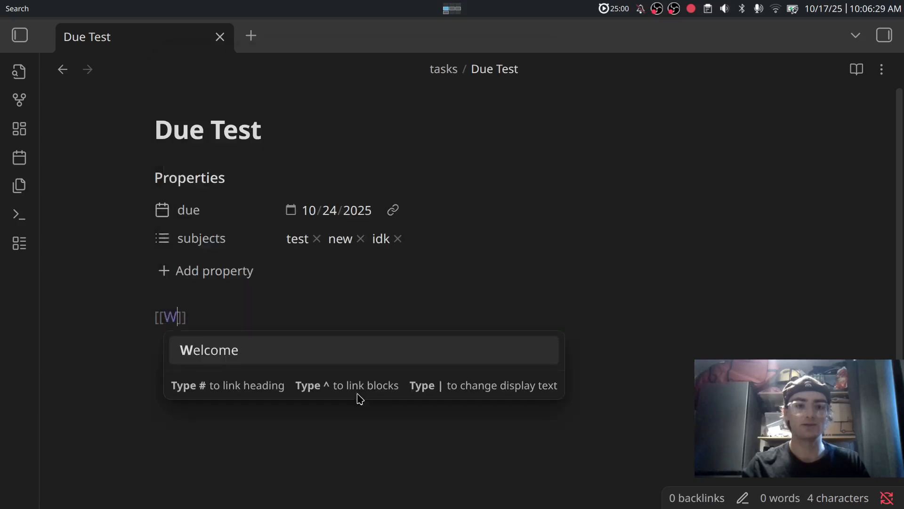
pyautogui.press('Return')
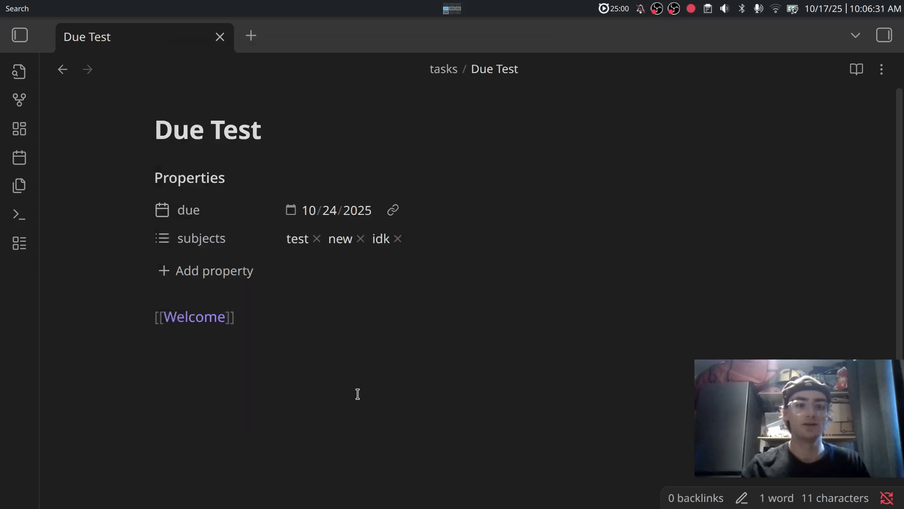
pyautogui.click(62, 70)
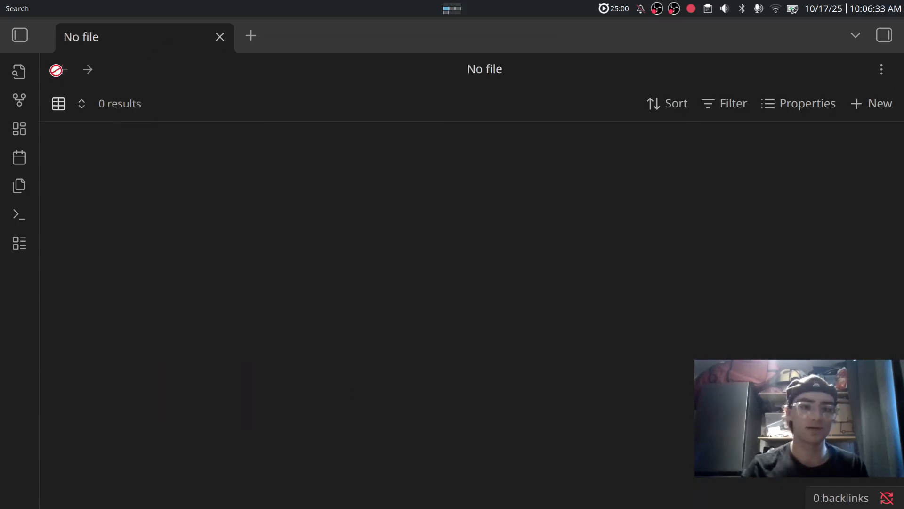
# Show the file links column in the This Week table, listing Welcome for Due Test.
pyautogui.click(817, 105)
pyautogui.scroll(-4, 769, 327)
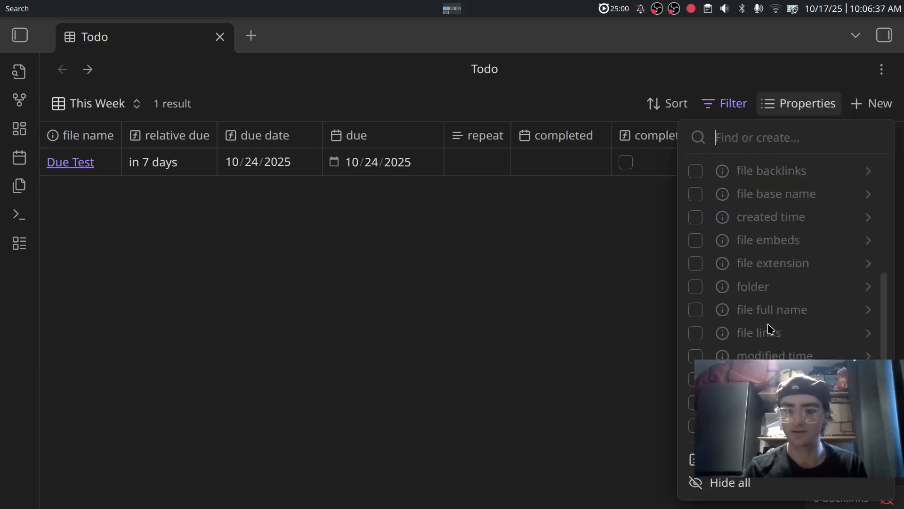
pyautogui.scroll(2, 770, 328)
pyautogui.scroll(-2, 770, 328)
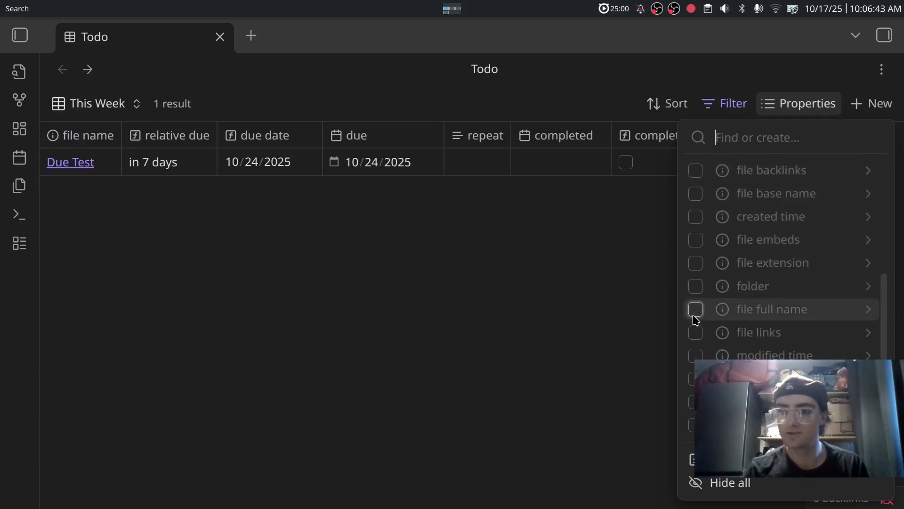
pyautogui.click(695, 332)
pyautogui.click(619, 319)
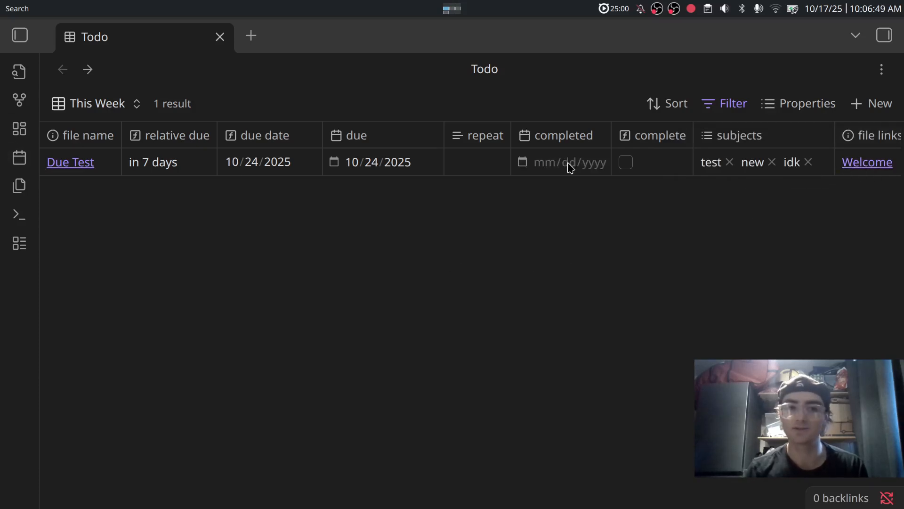
# Open Due Test and type filler lines 'lkjdlasdsa' and 'saldkjsad' below the Welcome link.
pyautogui.click(70, 165)
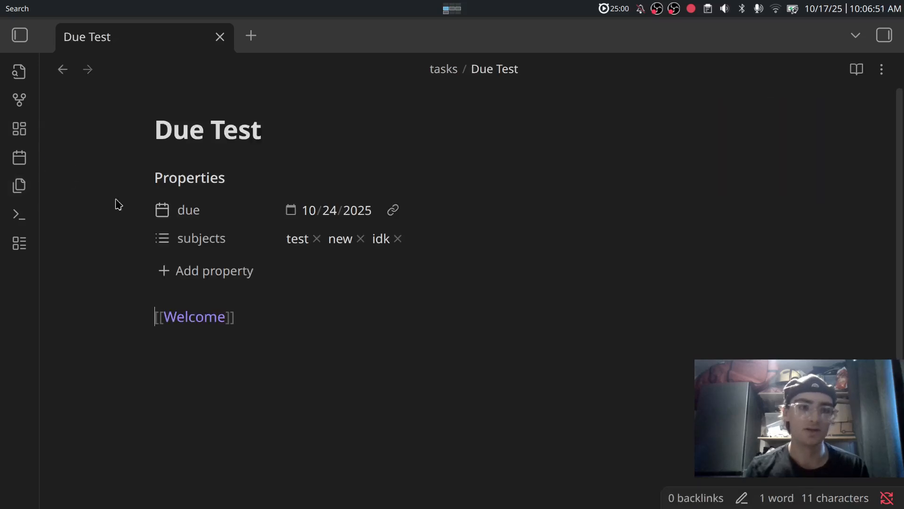
pyautogui.click(273, 339)
pyautogui.press('Return')
pyautogui.write('lkjdlasdsa')
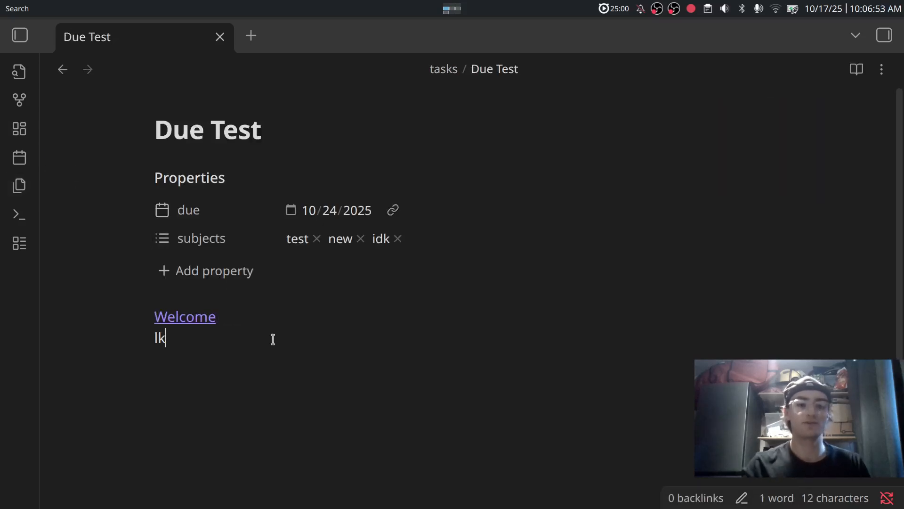
pyautogui.press('Return')
pyautogui.write('saldkjsad')
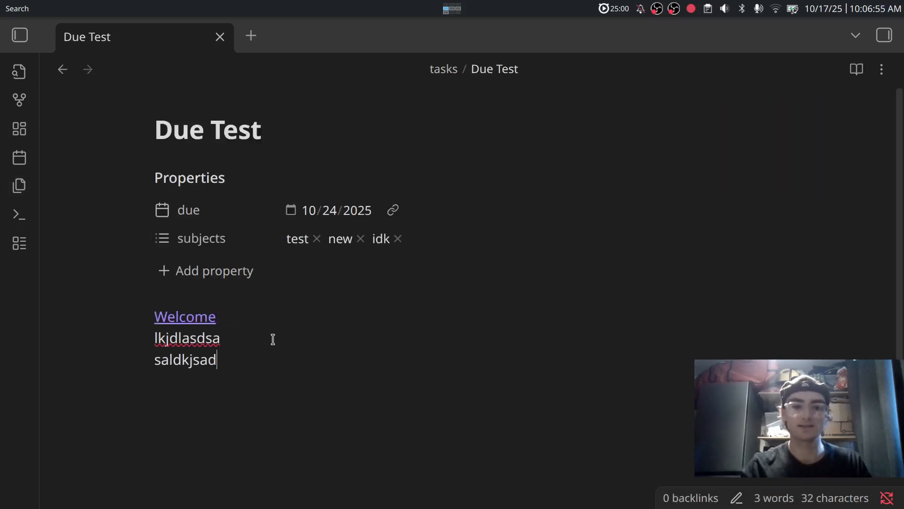
pyautogui.press('Return')
pyautogui.press('Return')
pyautogui.press('Return')
pyautogui.write('@')
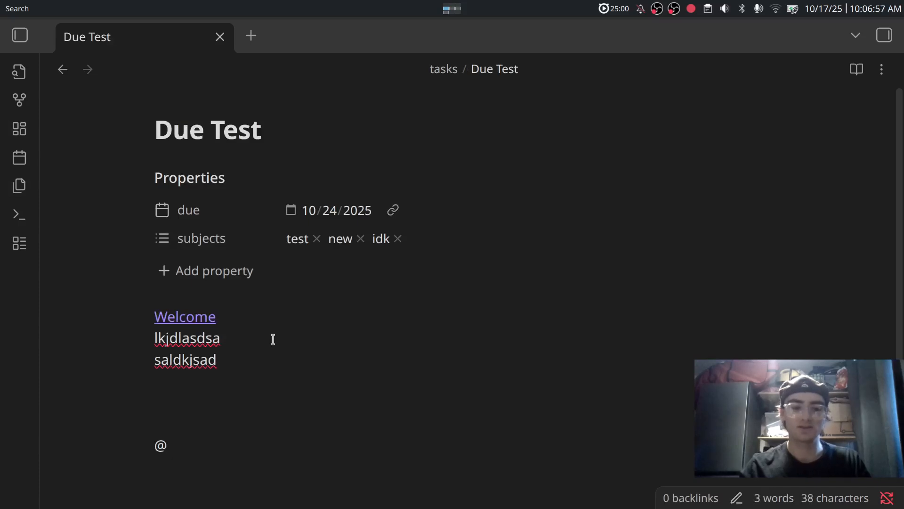
pyautogui.press('BackSpace')
pyautogui.write('#')
pyautogui.press('BackSpace')
pyautogui.press('BackSpace')
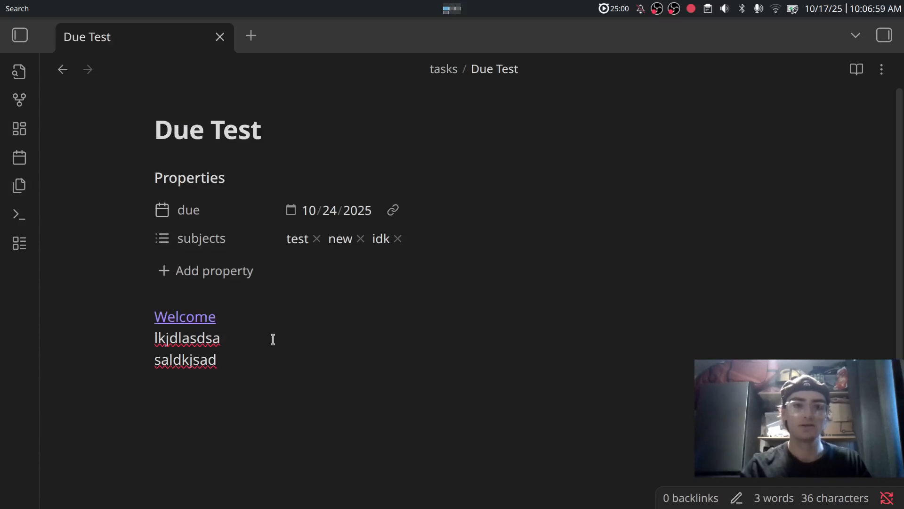
# Create a new note titled 'Todo'.
pyautogui.hotkey('ctrl', 'n')
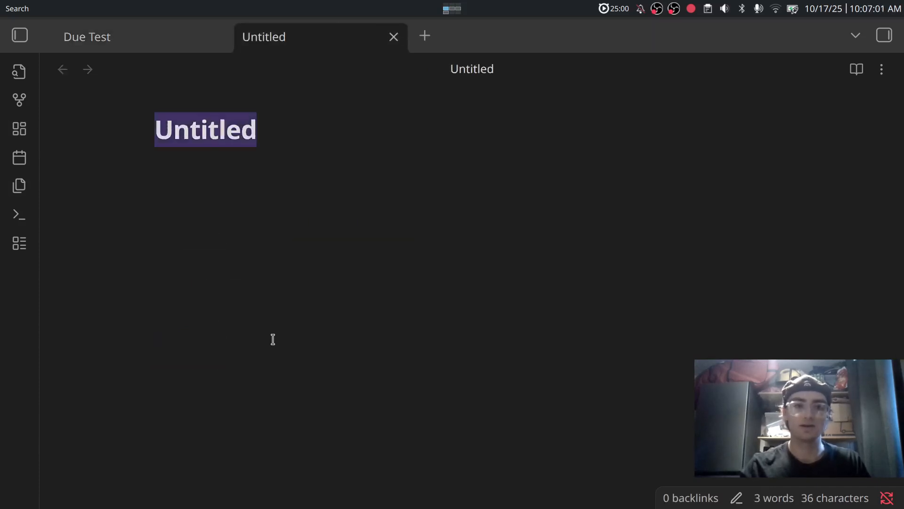
pyautogui.write('Todo')
pyautogui.press('Return')
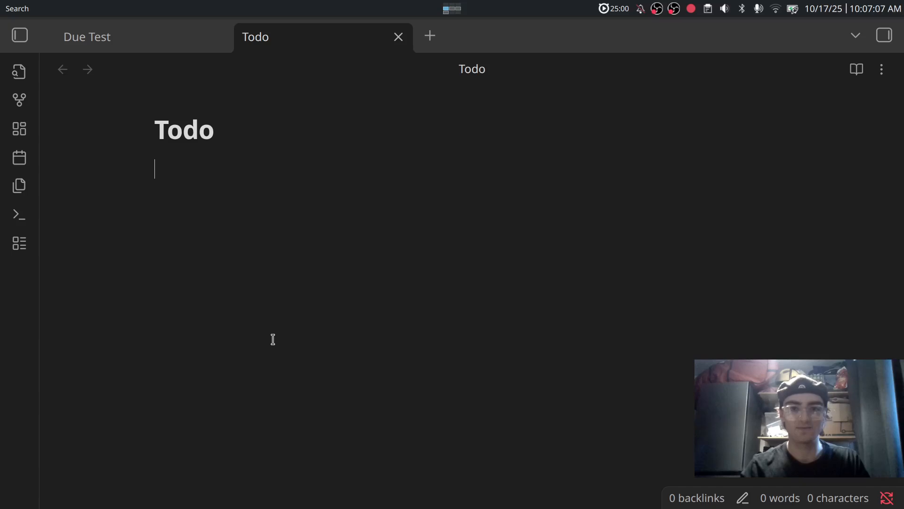
# Embed ![[Todo.base#This Week]] in the note body to show the This Week table.
pyautogui.write('![[')
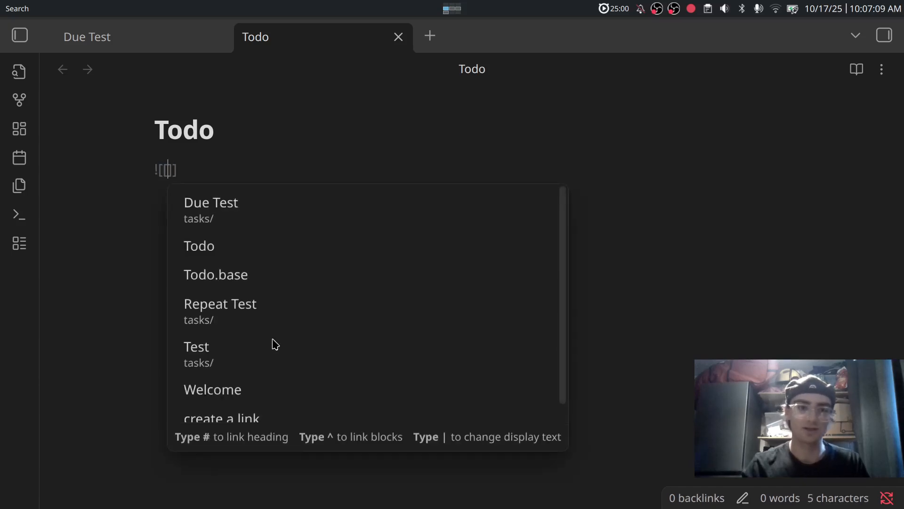
pyautogui.write('Tod')
pyautogui.press('Down')
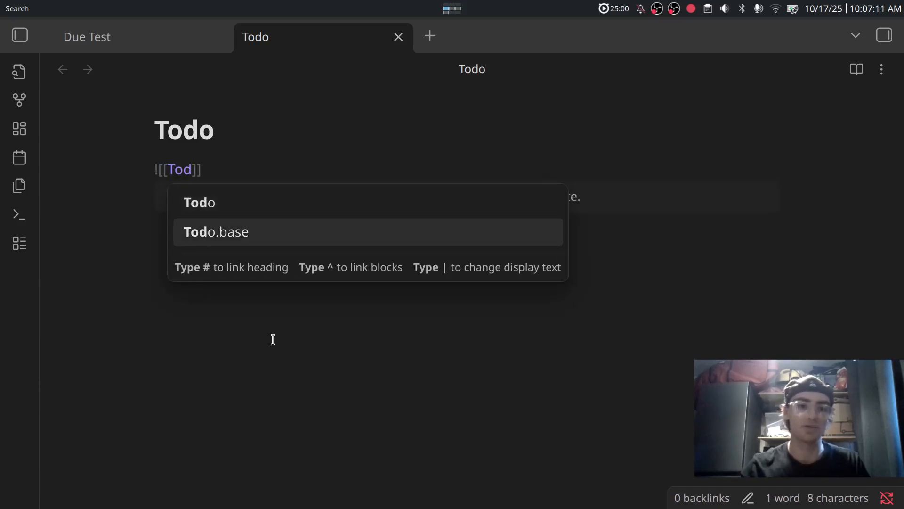
pyautogui.press('Return')
pyautogui.press('Left')
pyautogui.press('Left')
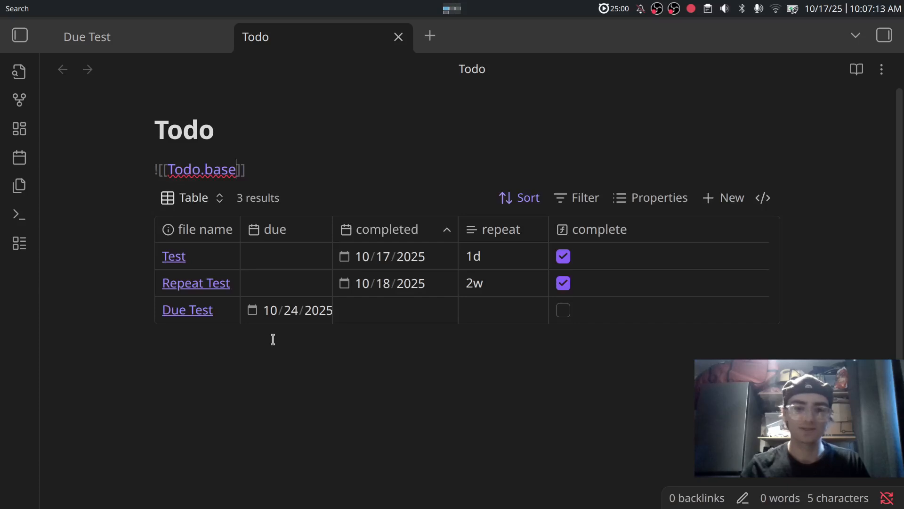
pyautogui.write('#')
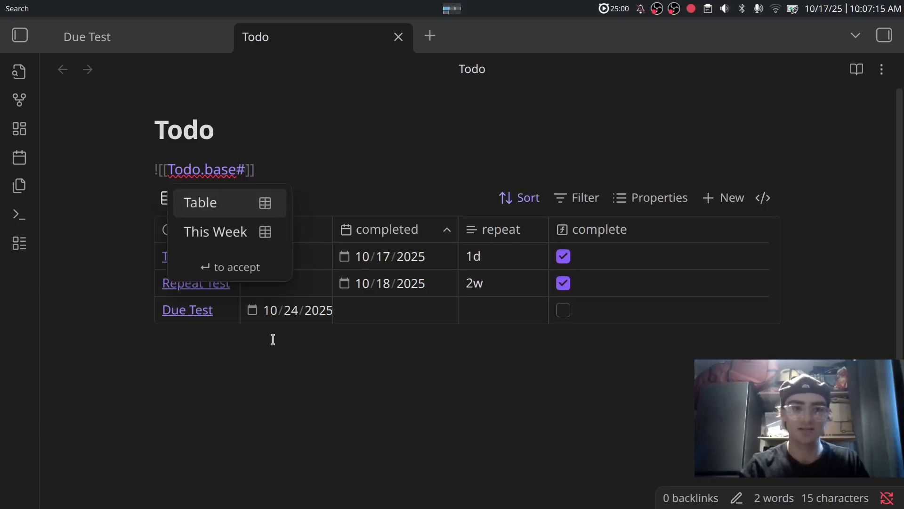
pyautogui.press('Down')
pyautogui.press('Return')
pyautogui.press('Return')
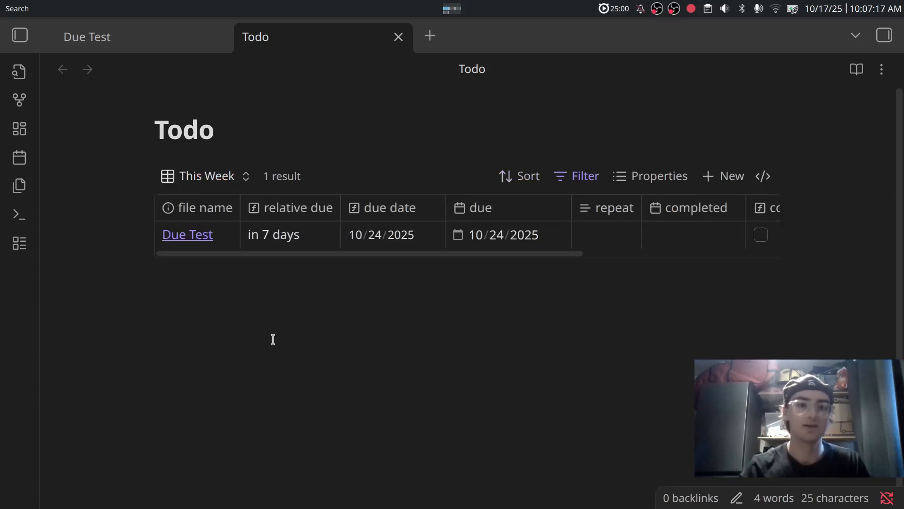
pyautogui.press('BackSpace')
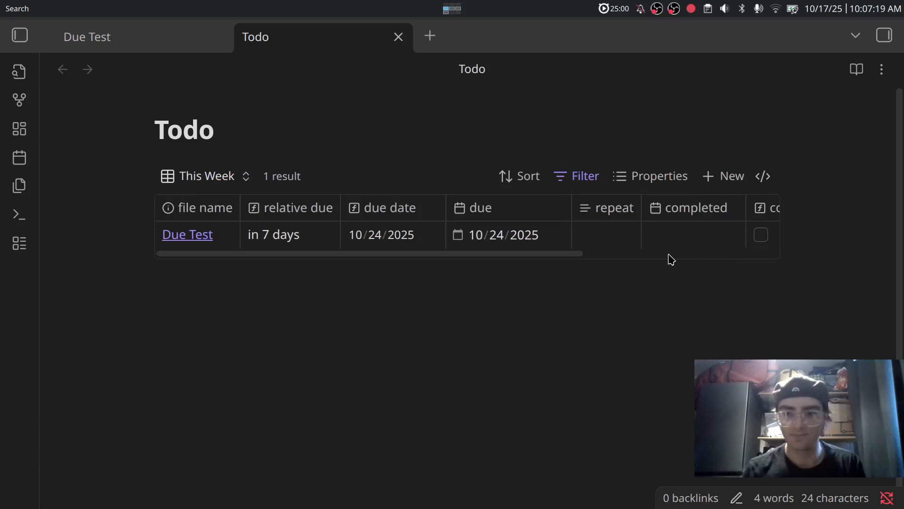
pyautogui.hscroll(5, 671, 260)
pyautogui.hscroll(-5, 671, 260)
pyautogui.hscroll(5, 672, 260)
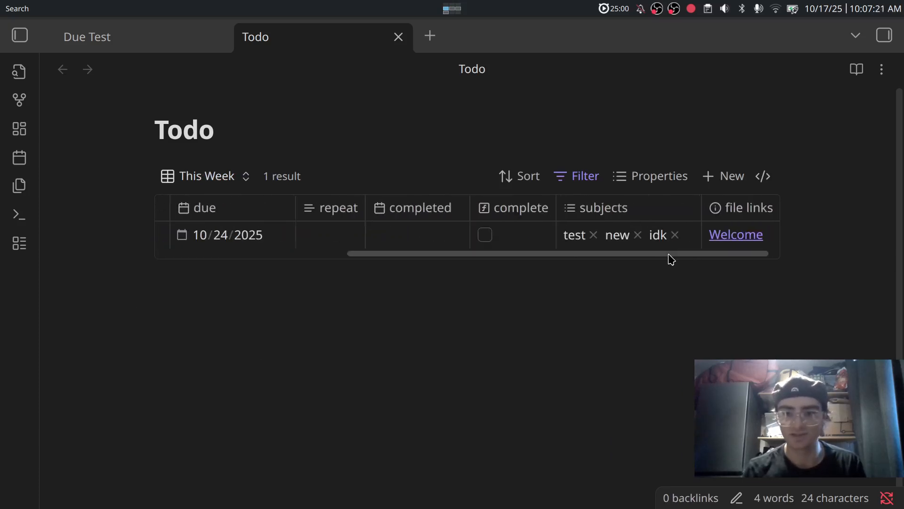
pyautogui.hscroll(-5, 672, 260)
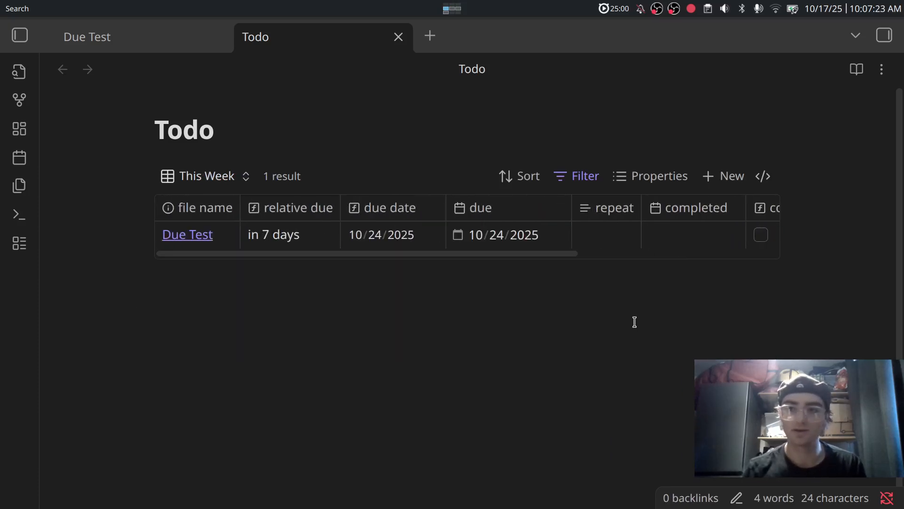